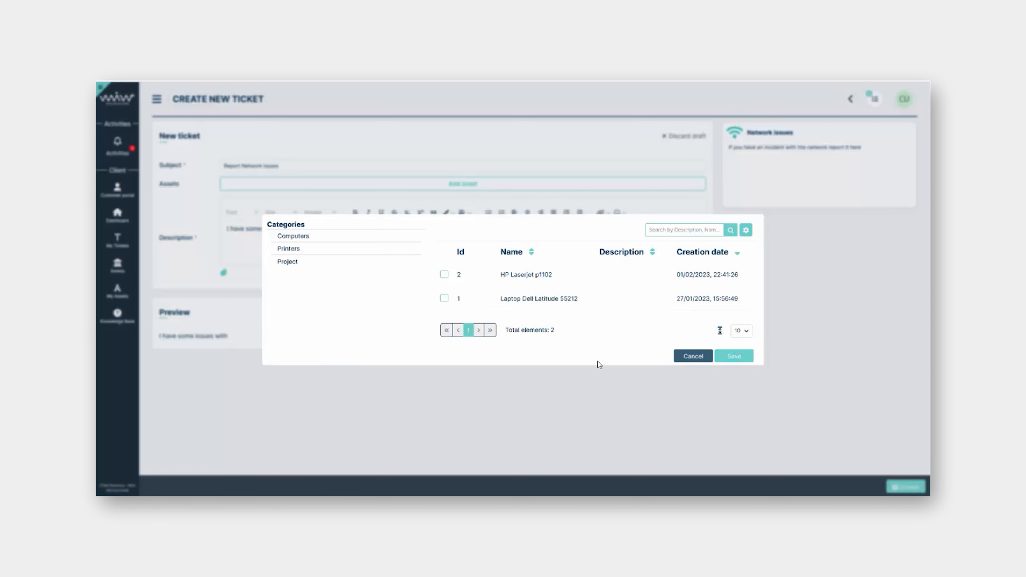
Attach the Laptop Dell Latitude 55212 asset and end the description with 'the internet'
left_click(444, 299)
left_click(734, 357)
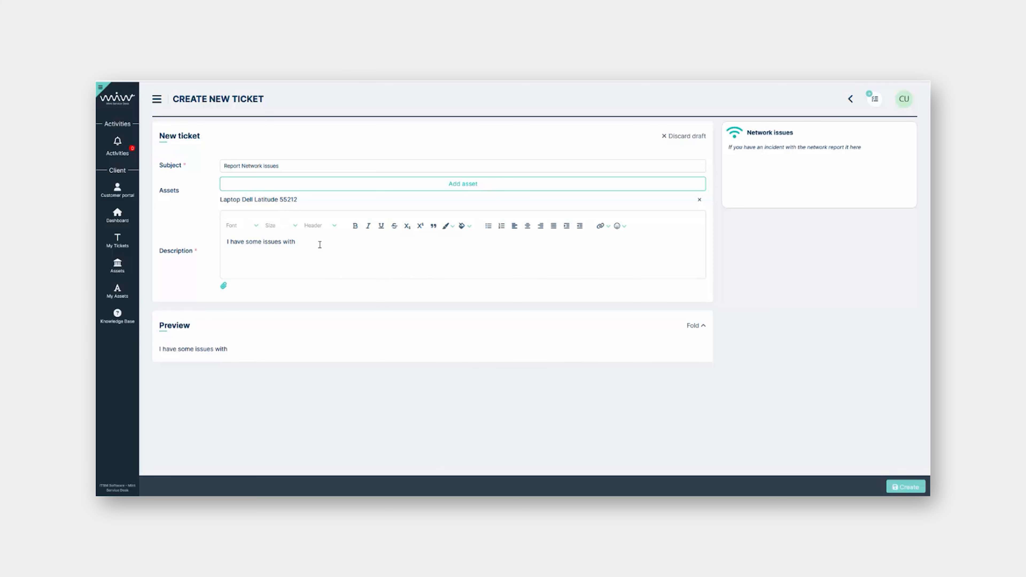
type("the internet")
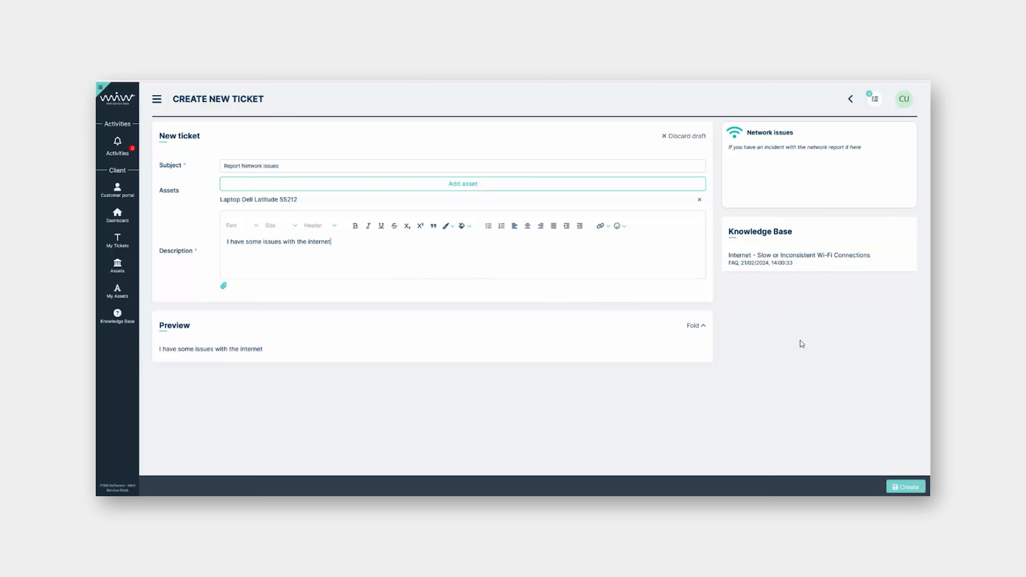
left_click(775, 257)
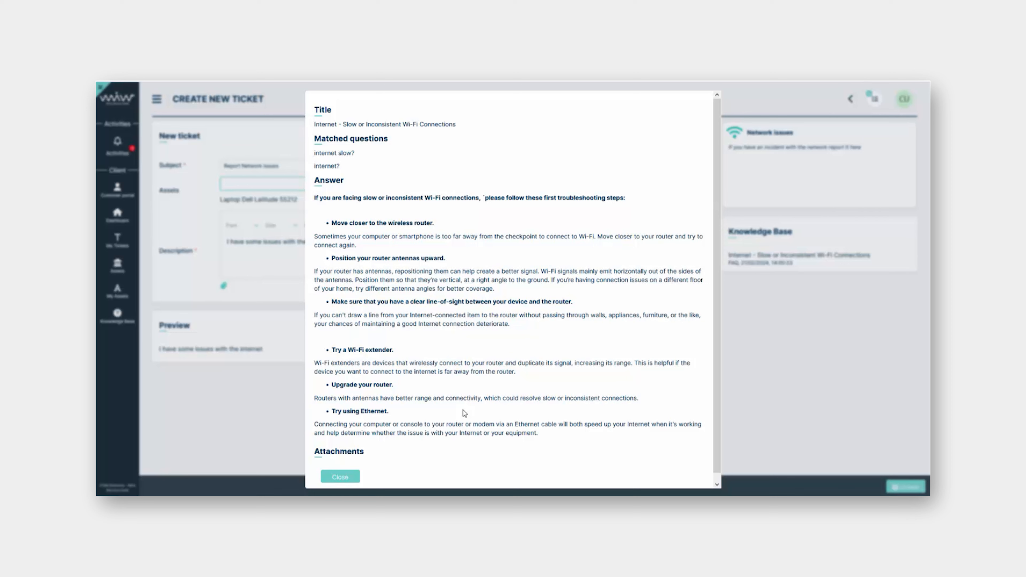
left_click(812, 343)
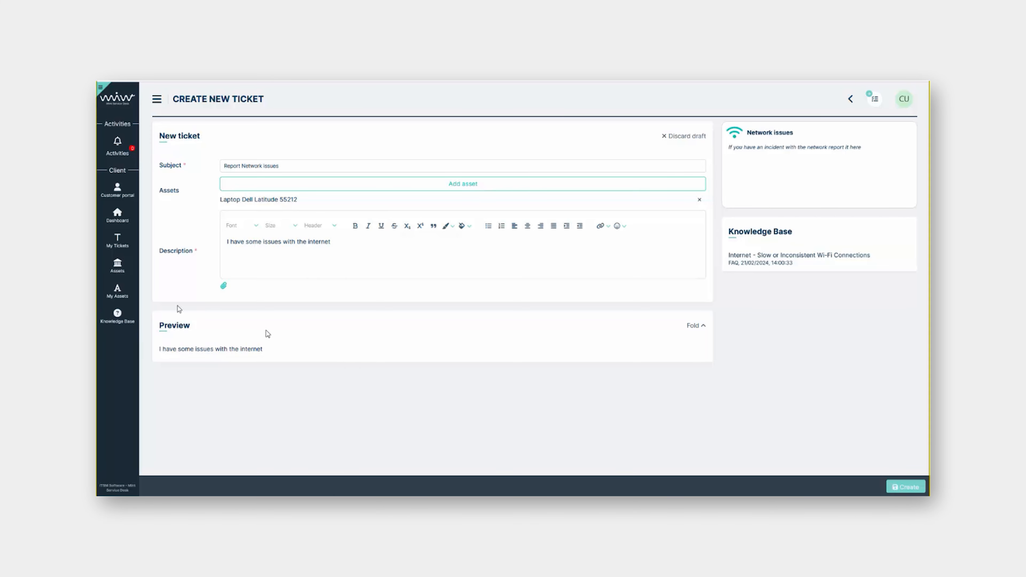
key("super+shift+s")
Paste a screenshot of the sidebar and form on a new line in the description
left_click_drag(96, 197, 225, 408)
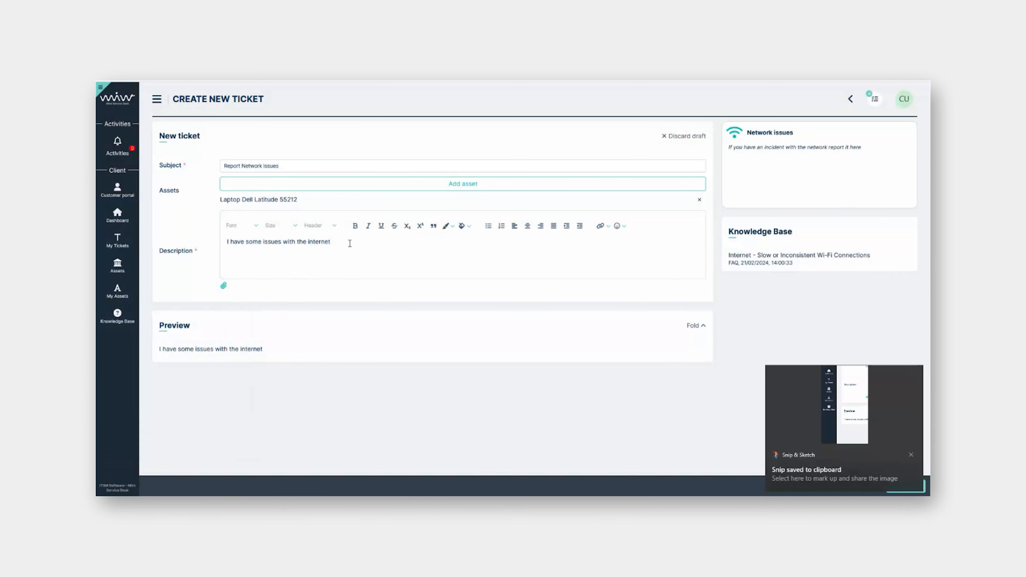
key("Return")
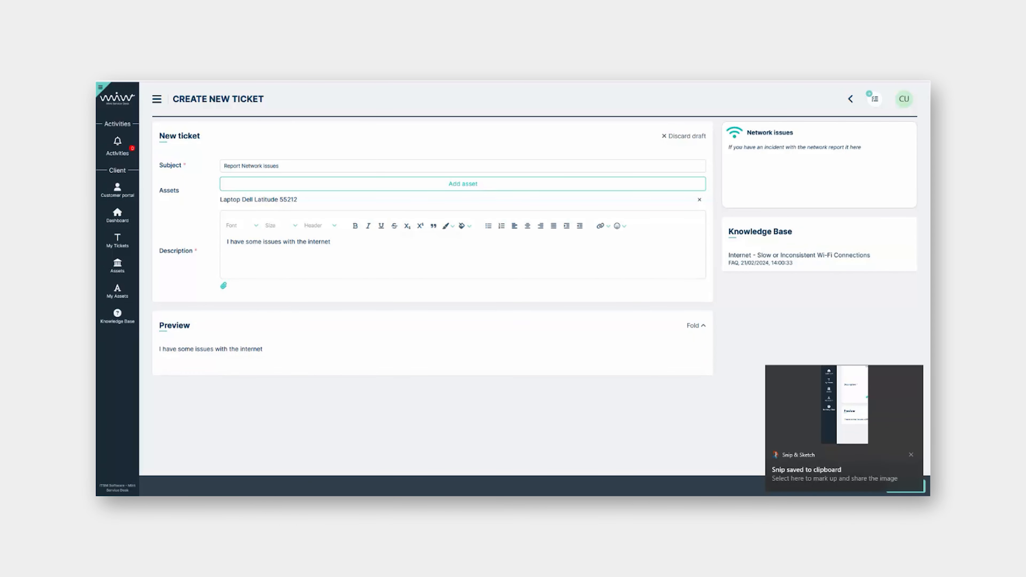
key("ctrl+v")
Create the Report Network issues ticket
scroll(240, 410, "down", 3)
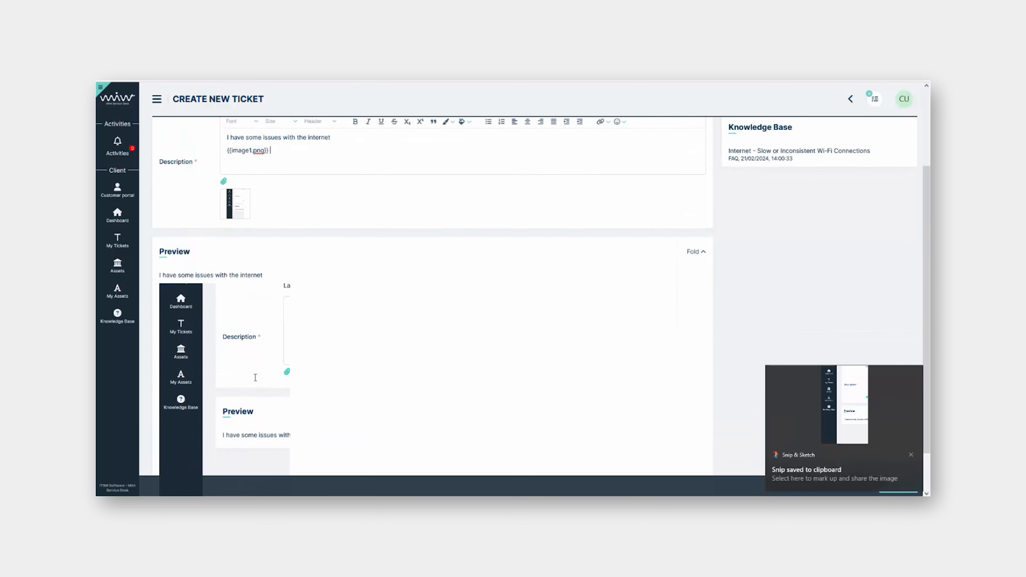
scroll(208, 341, "down", 1)
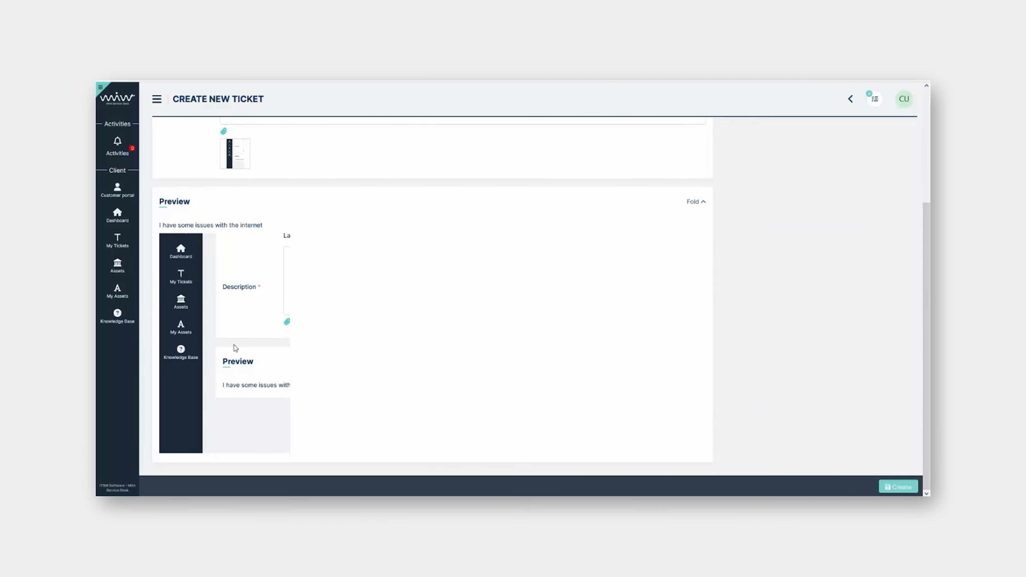
scroll(353, 380, "up", 2)
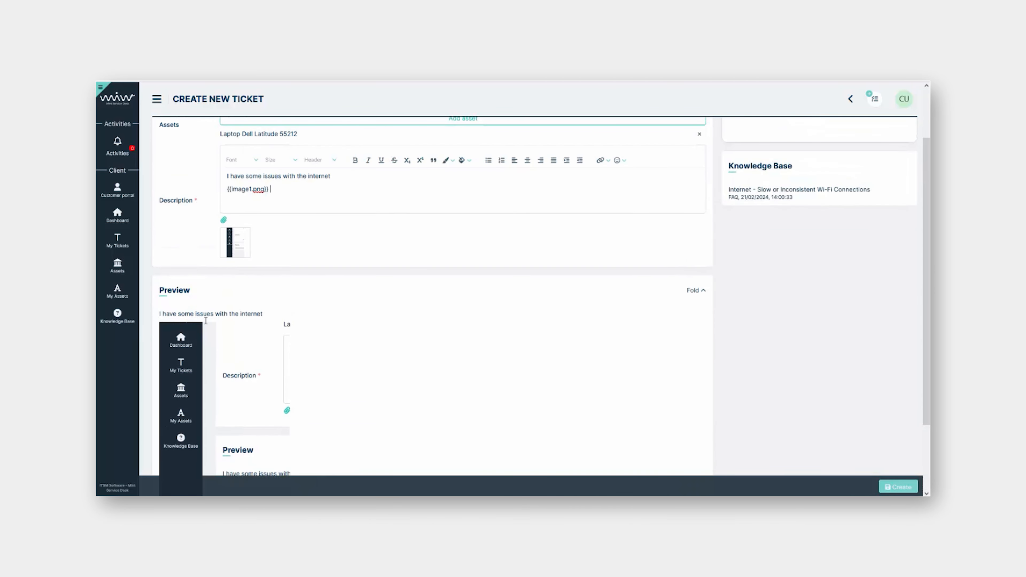
scroll(423, 377, "up", 2)
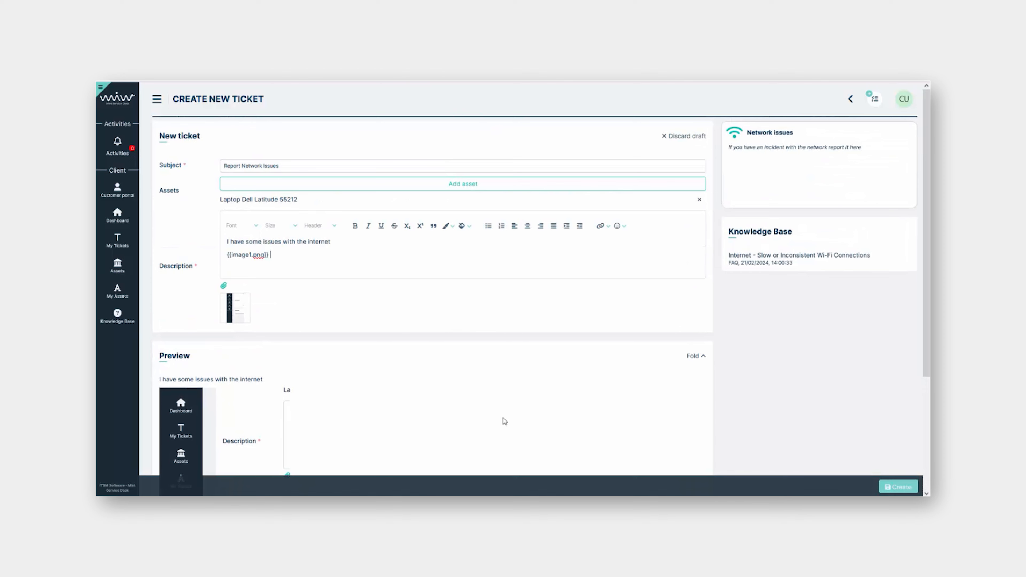
left_click(897, 488)
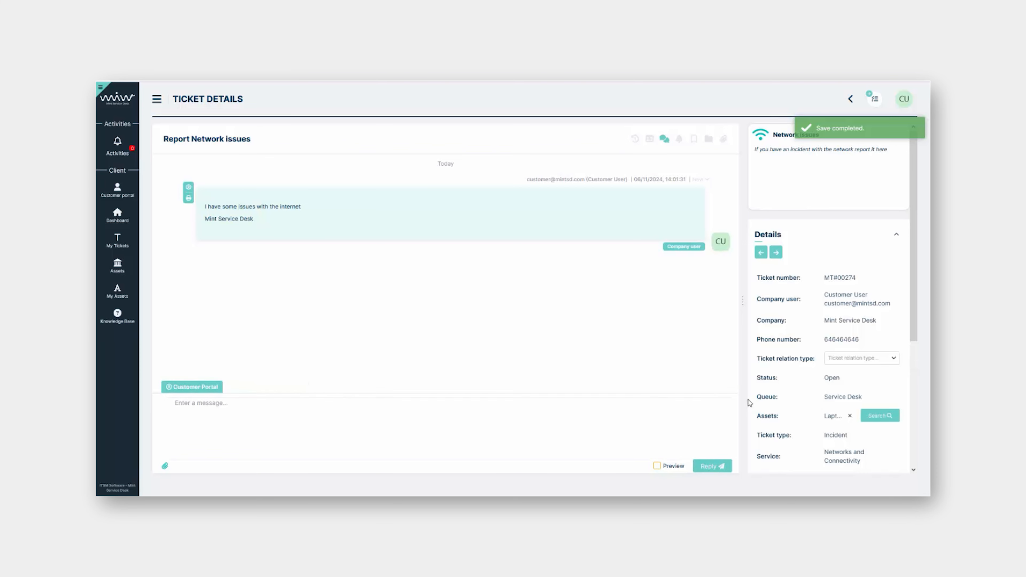
Drag the Details panel wider and look through its fields, including the full laptop asset name
left_click_drag(743, 323, 706, 293)
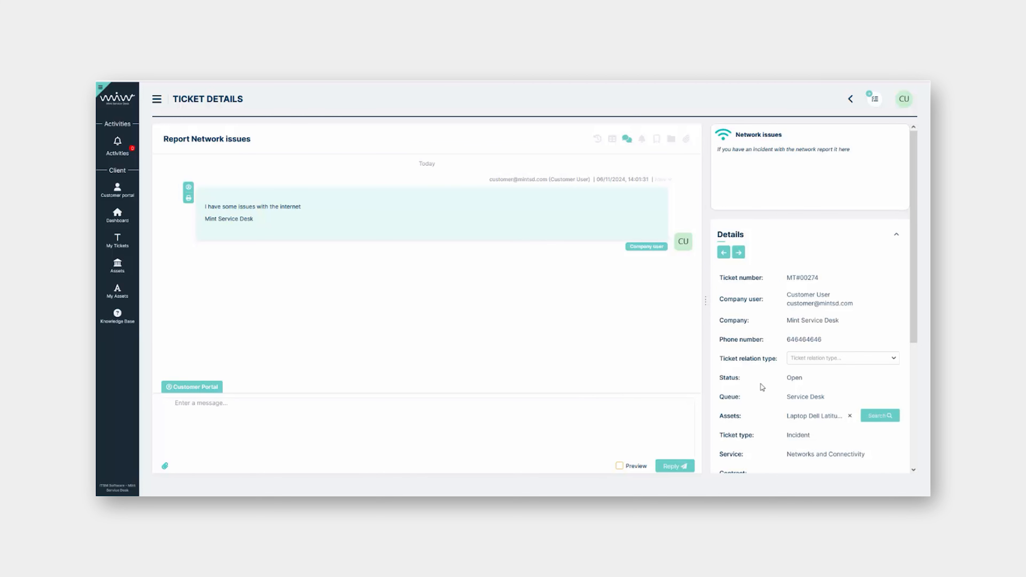
scroll(781, 304, "down", 1)
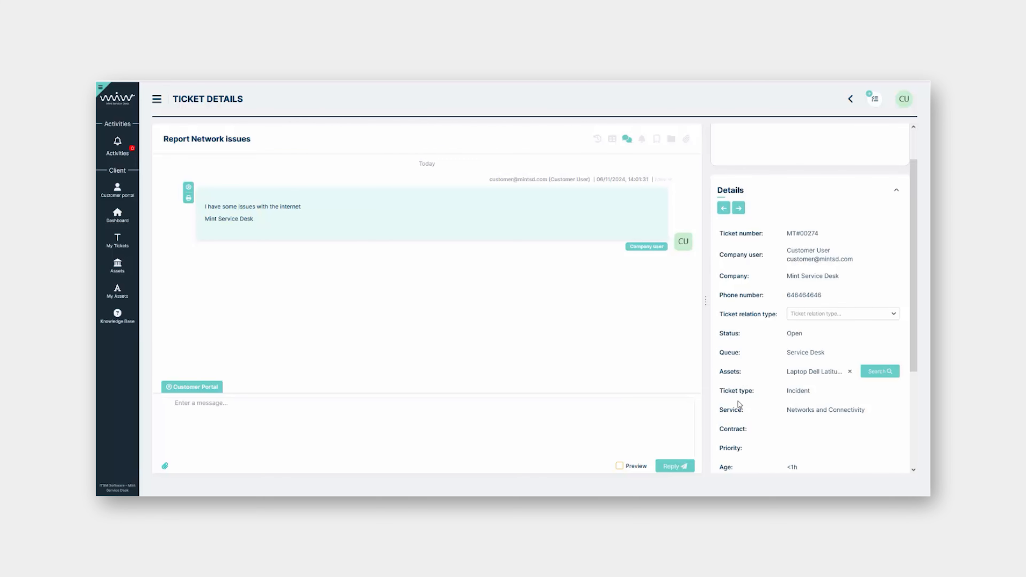
scroll(739, 369, "up", 2)
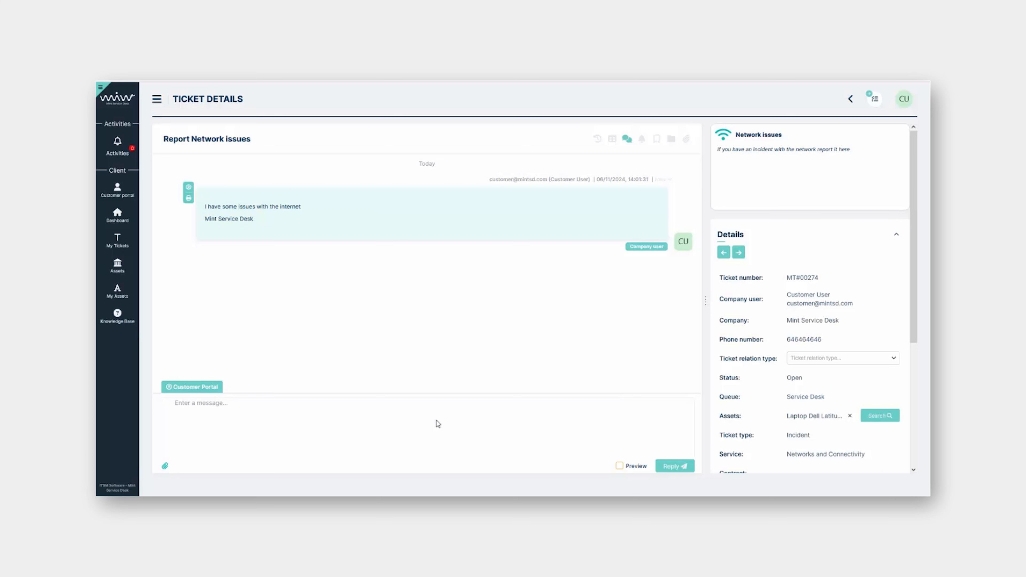
Send the reply 'Hello' in the Report Network issues ticket conversation
left_click(358, 424)
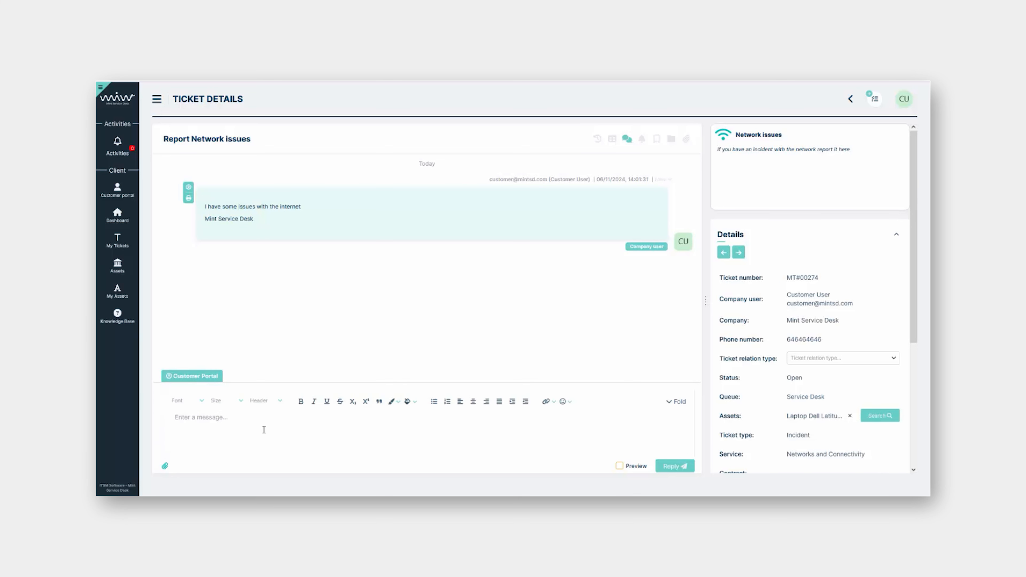
type("Hello")
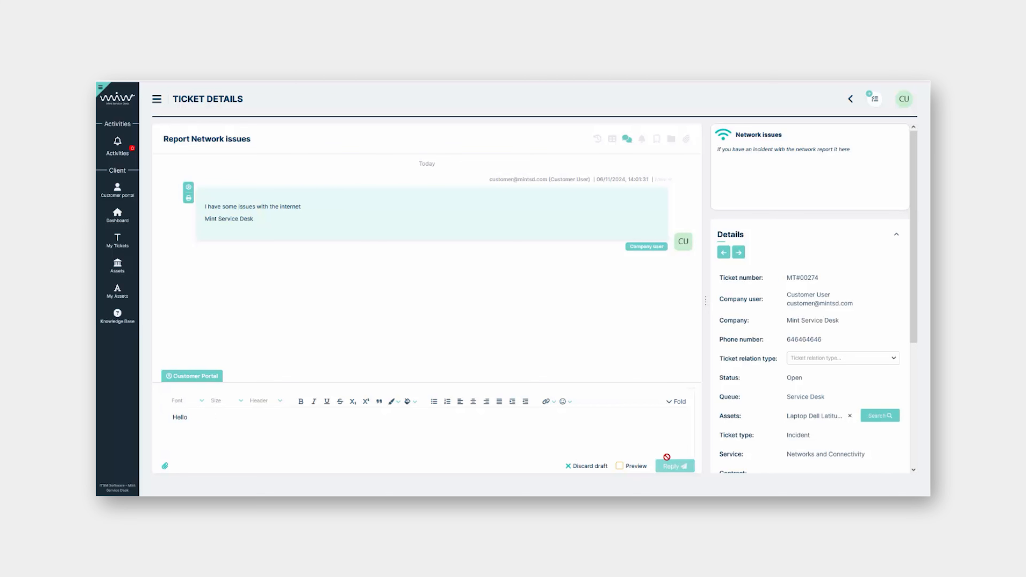
left_click(674, 467)
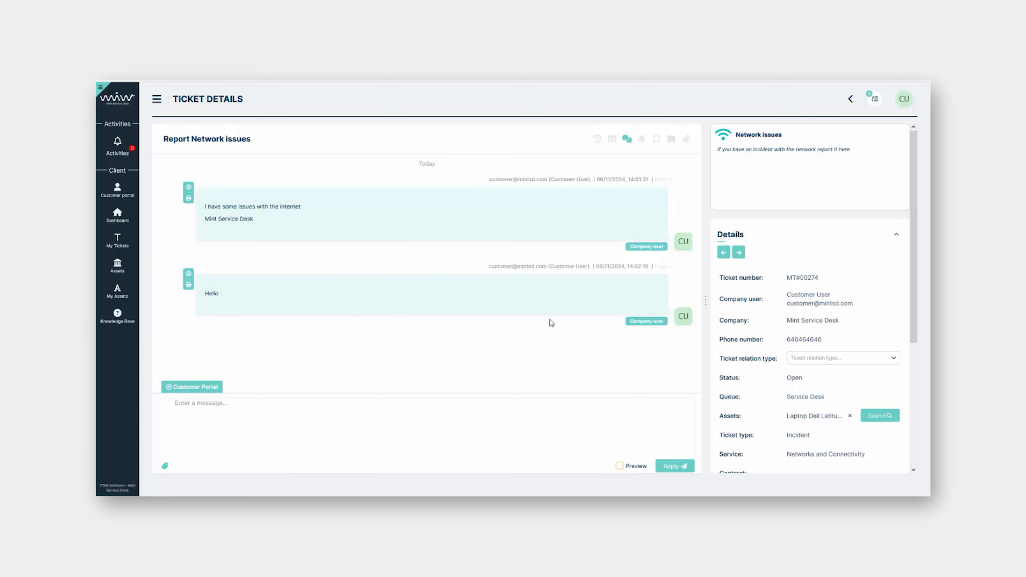
Check the notification settings without changes, then show the Dashboard's All queues list of 8 tickets
left_click(905, 106)
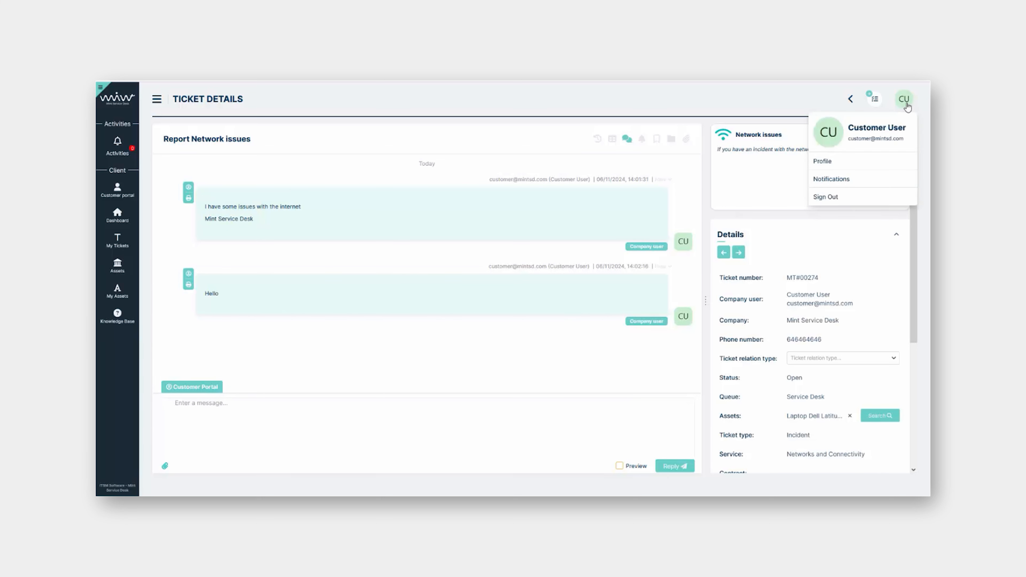
left_click(839, 181)
left_click(583, 379)
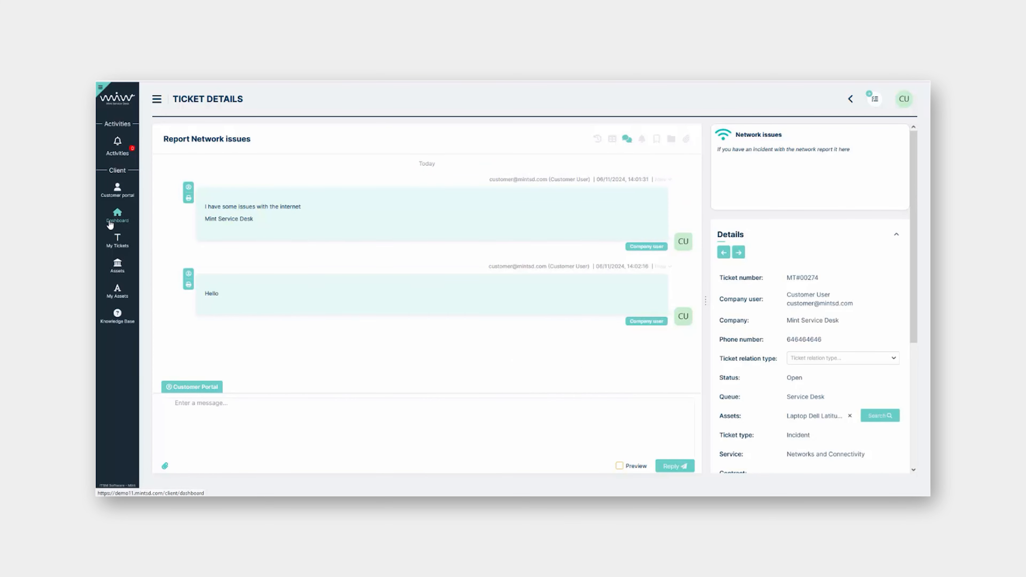
left_click(118, 215)
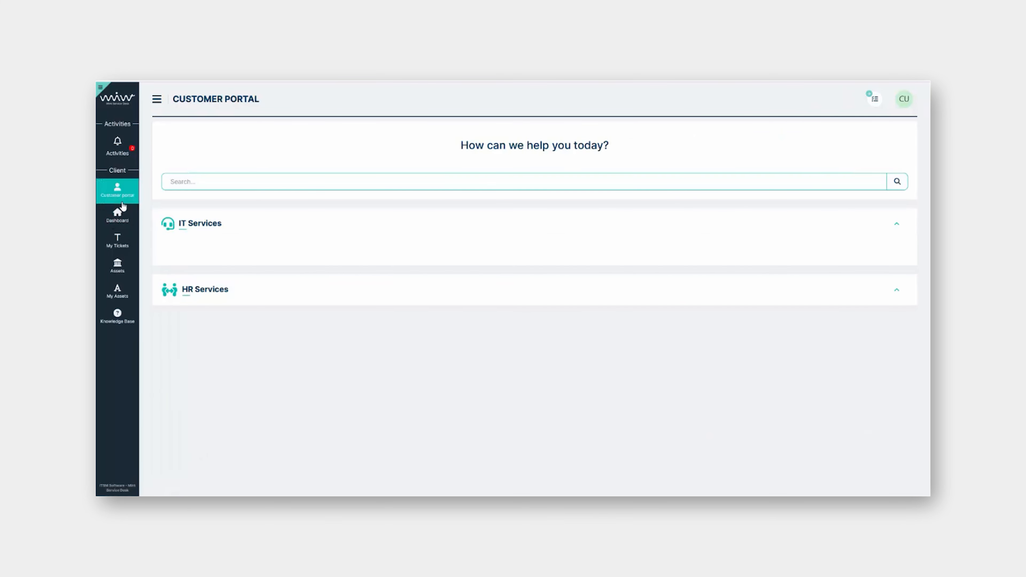
left_click(120, 222)
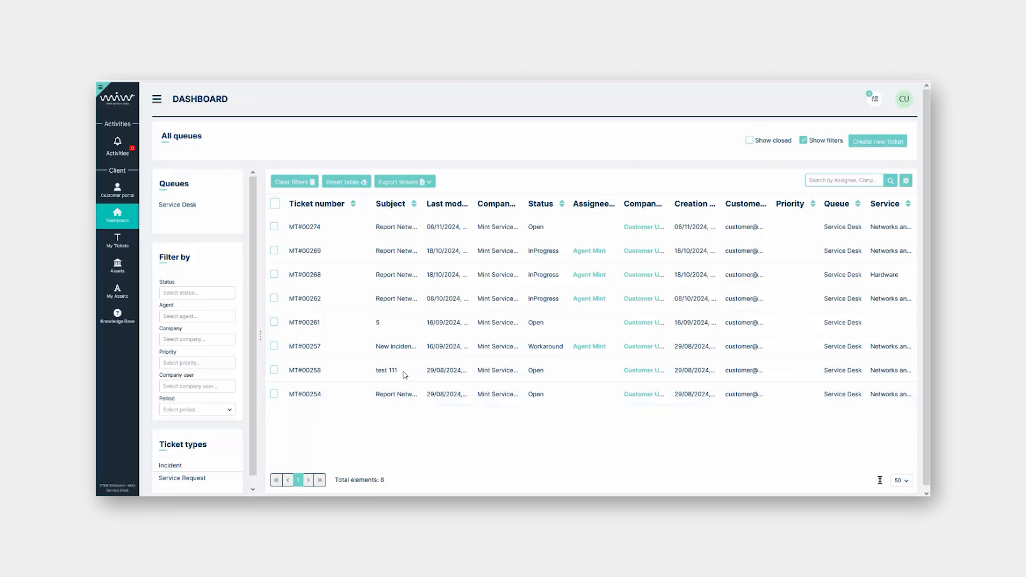
Browse My Tickets and the two-item Assets list, returning to the Customer Portal each time
left_click(119, 250)
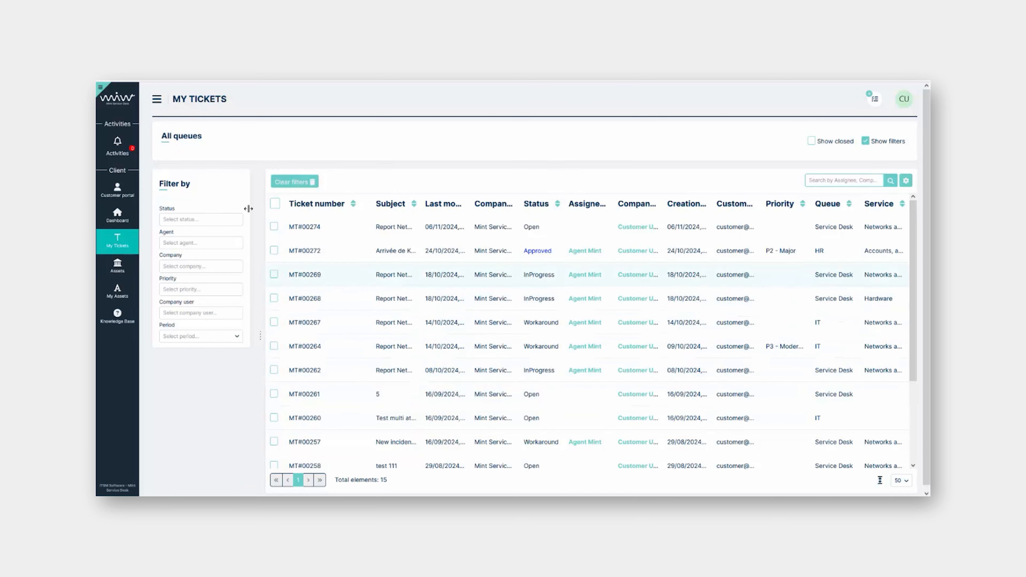
left_click(117, 190)
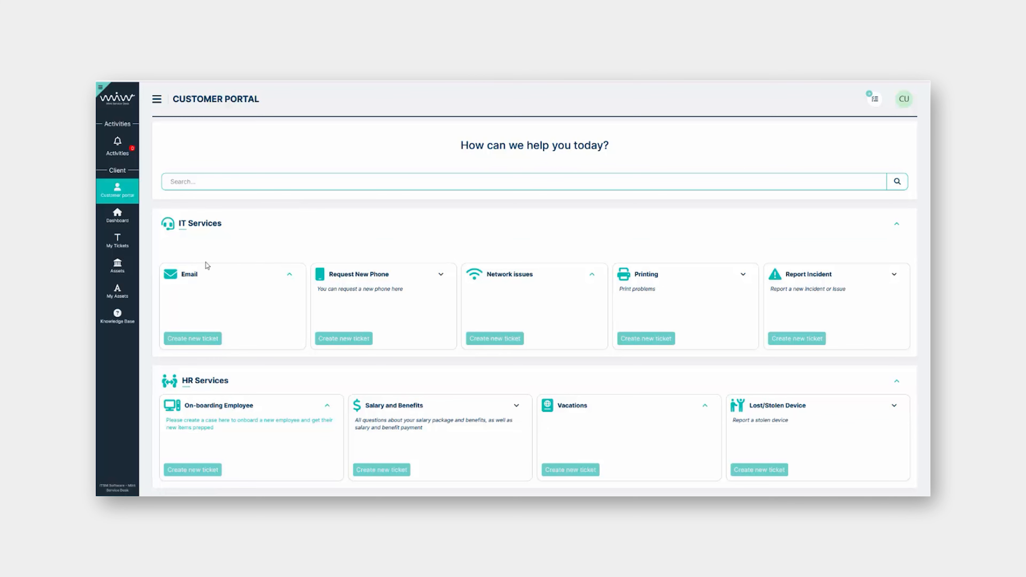
left_click(117, 266)
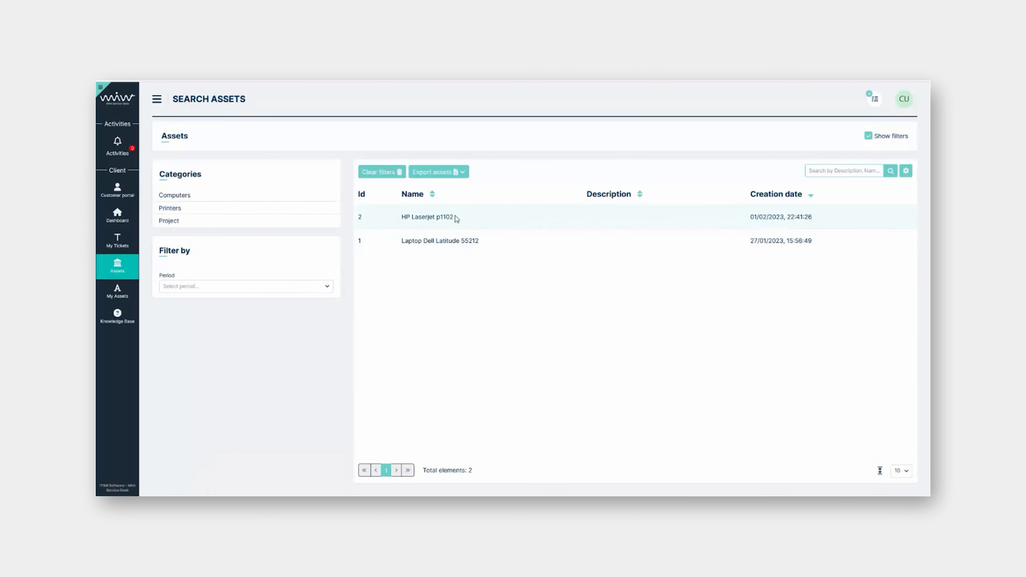
left_click(118, 190)
left_click(905, 100)
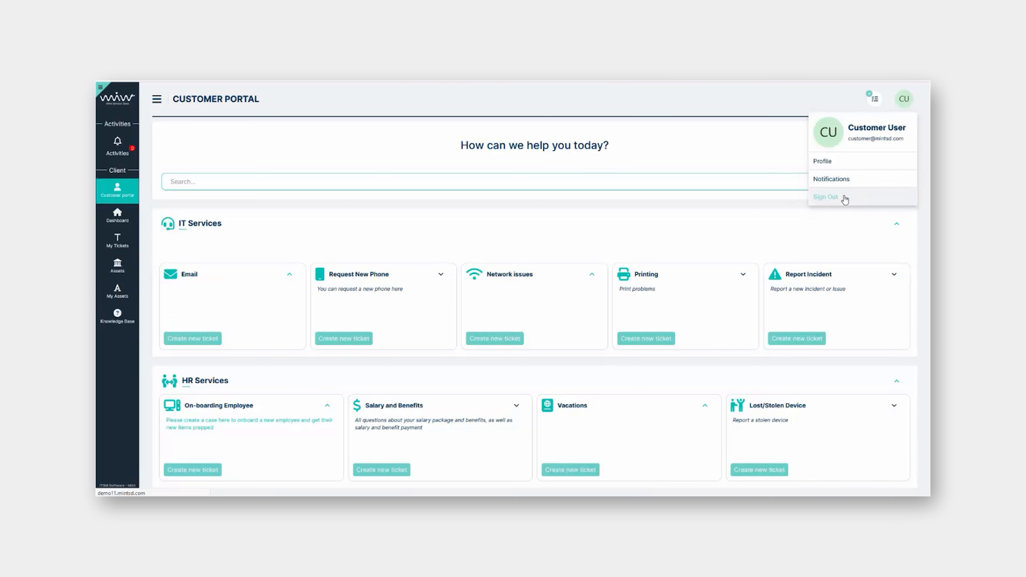
Sign out and sign back in with the agent account and its password
left_click(826, 197)
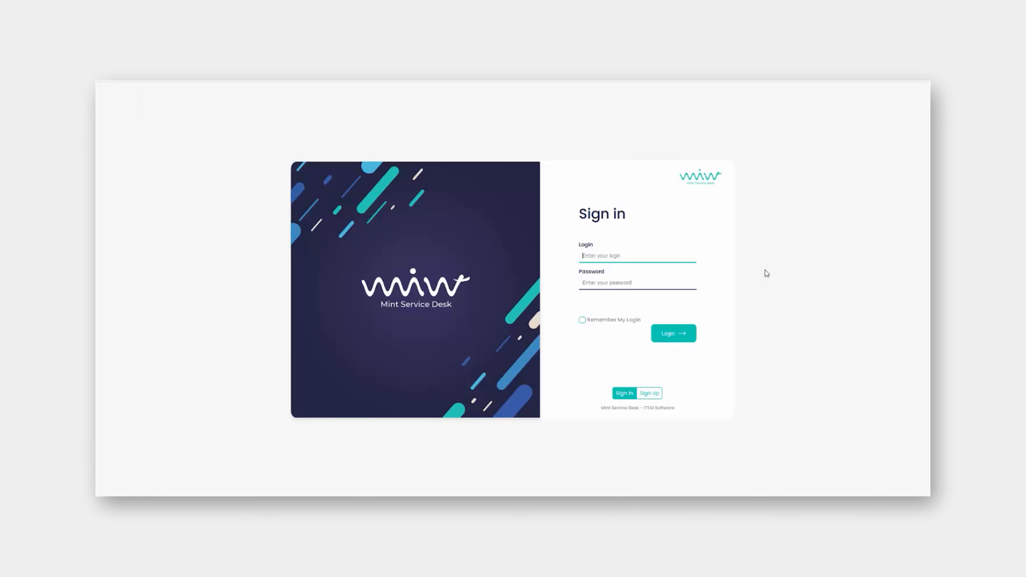
type("agent")
key("Tab")
type("1234")
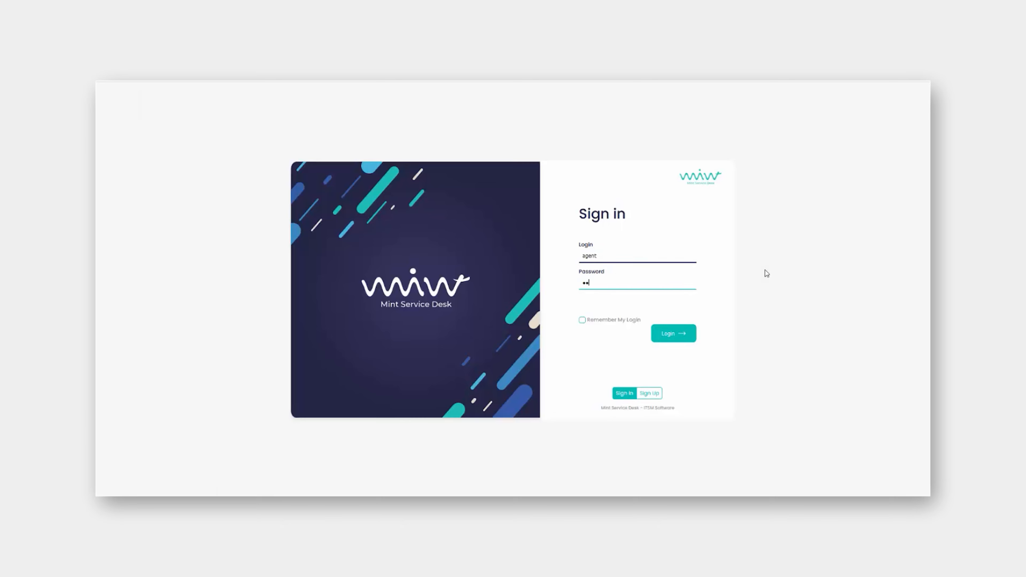
type("56")
key("Return")
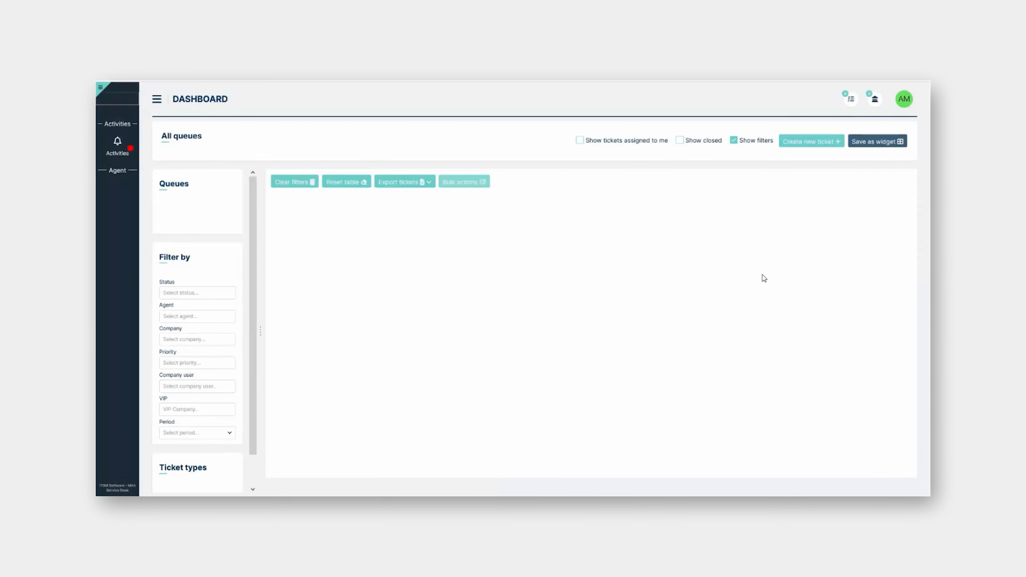
Hide the filters, expand the sidebar, and widen the Subject column of the 23-ticket table
left_click(733, 140)
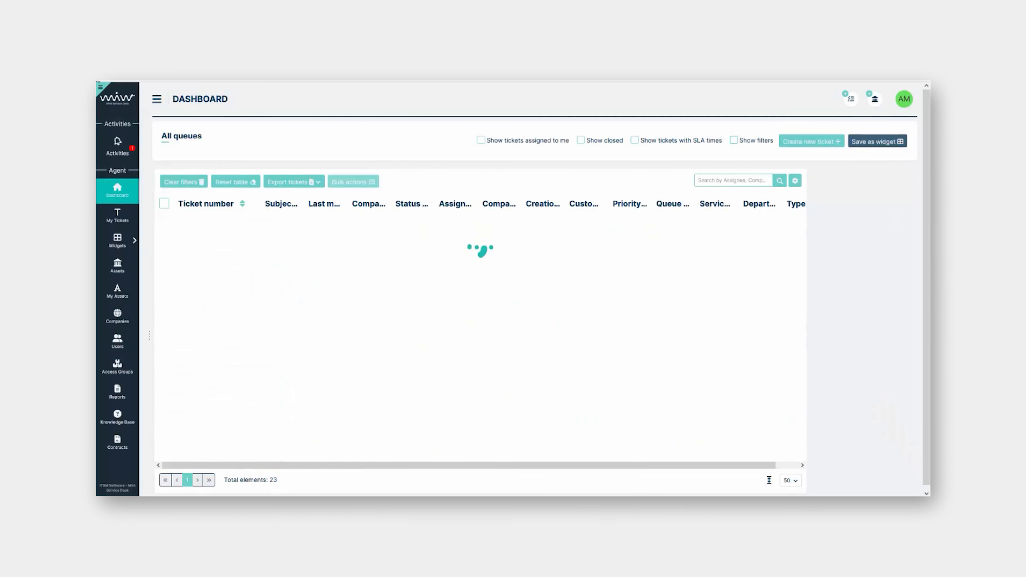
left_click(100, 87)
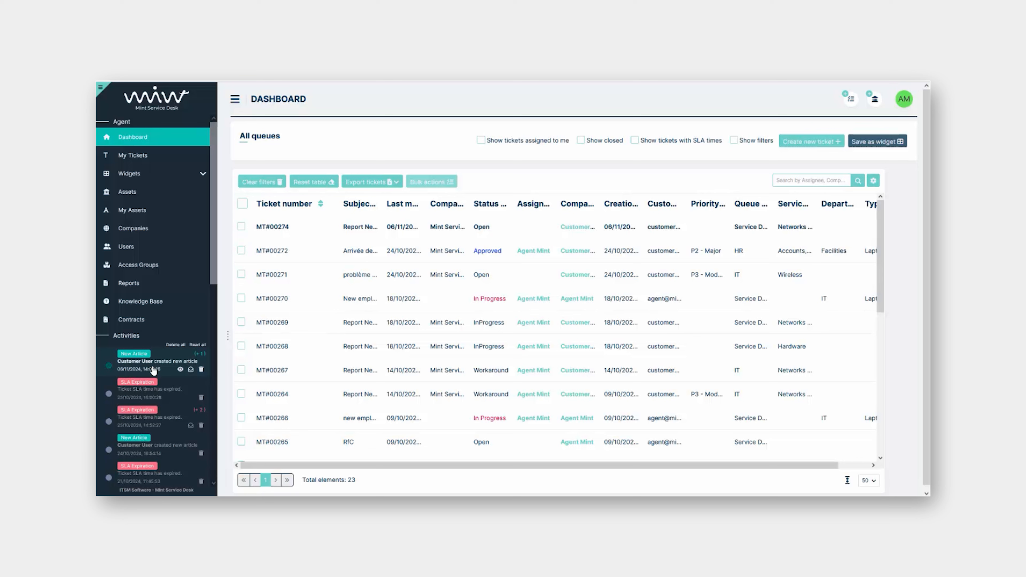
scroll(153, 370, "down", 1)
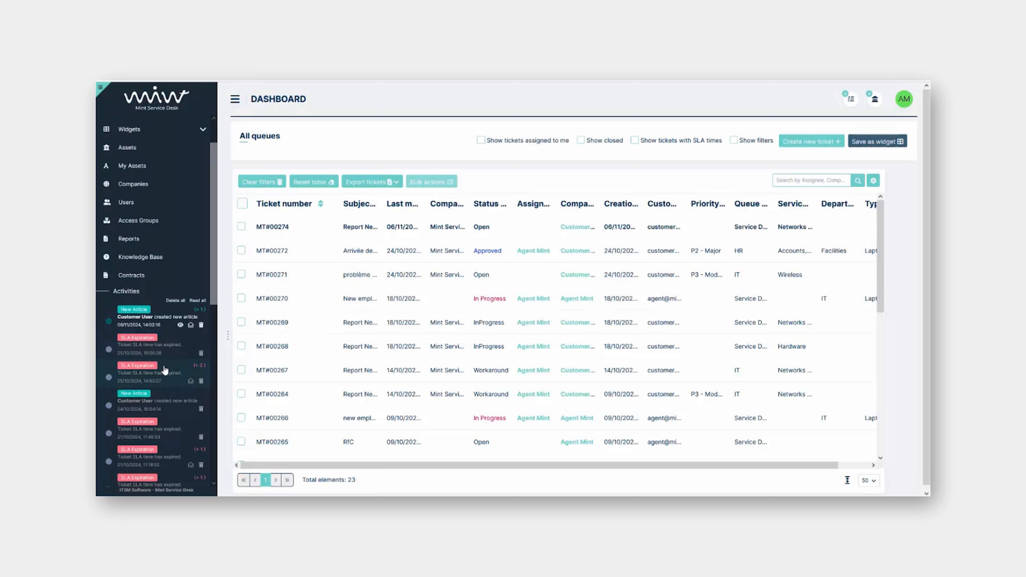
scroll(158, 408, "down", 2)
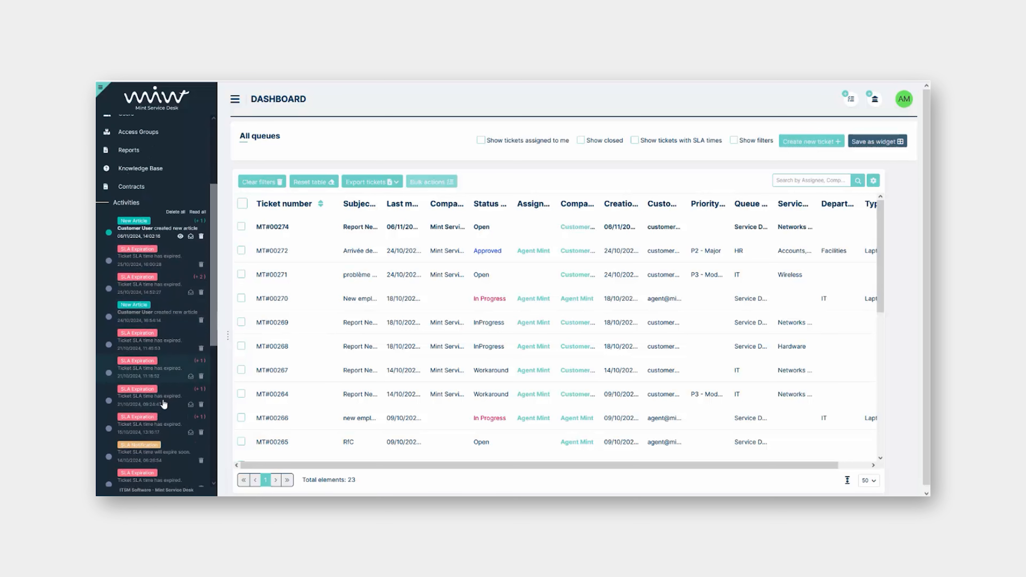
scroll(159, 382, "up", 2)
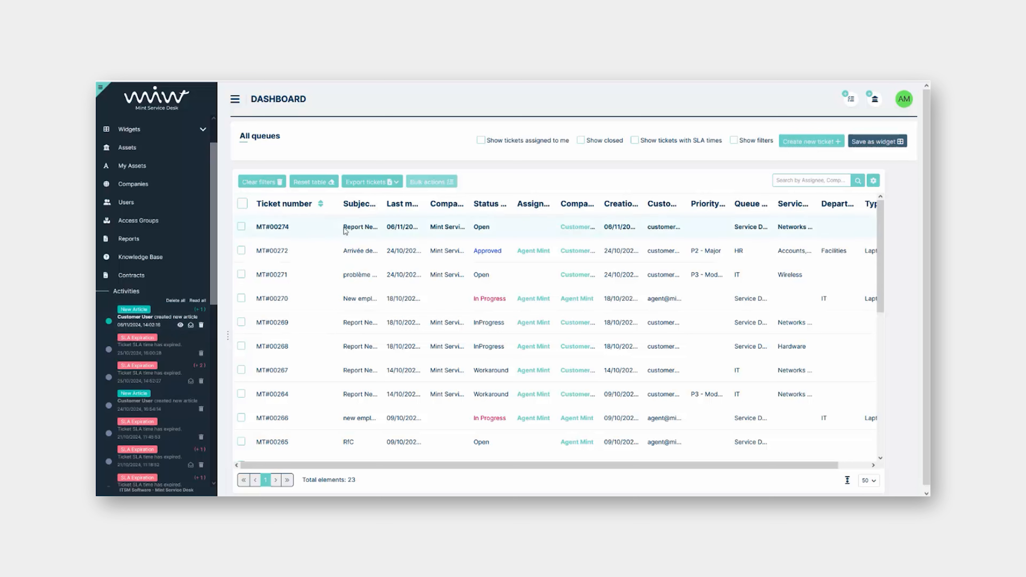
left_click_drag(380, 204, 431, 205)
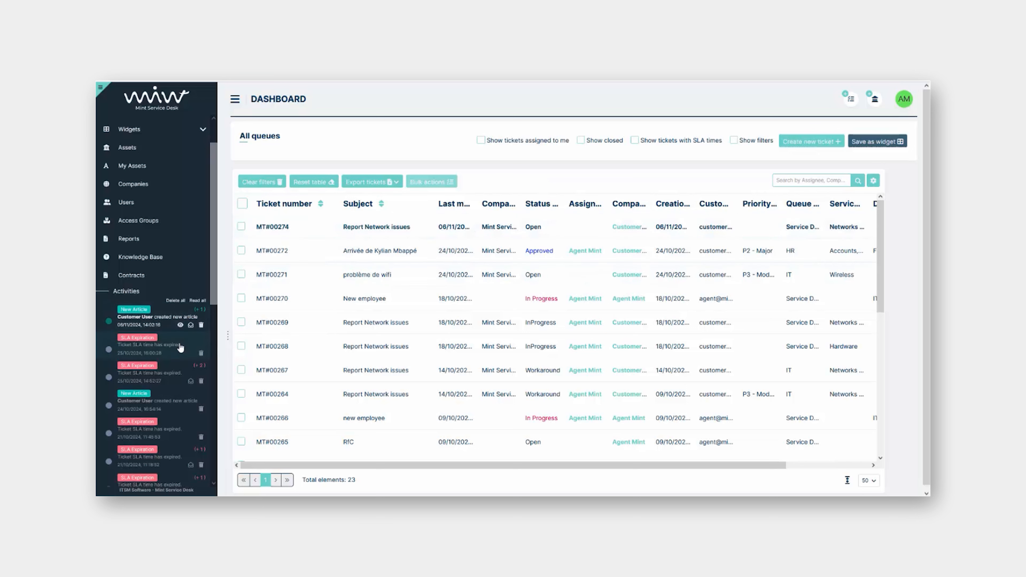
Open ticket MT#00274 from the New Article activity in threaded view with a wider Details panel
left_click(160, 323)
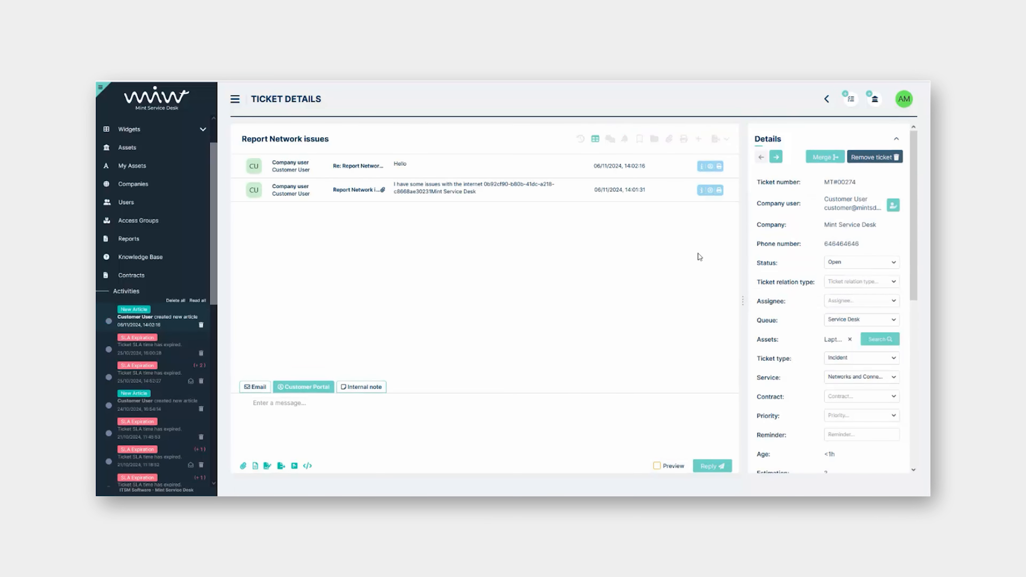
left_click(610, 140)
left_click_drag(741, 294, 719, 294)
Highlight the first message and the Hello reply, then widen the Details panel further
left_click_drag(273, 207, 328, 225)
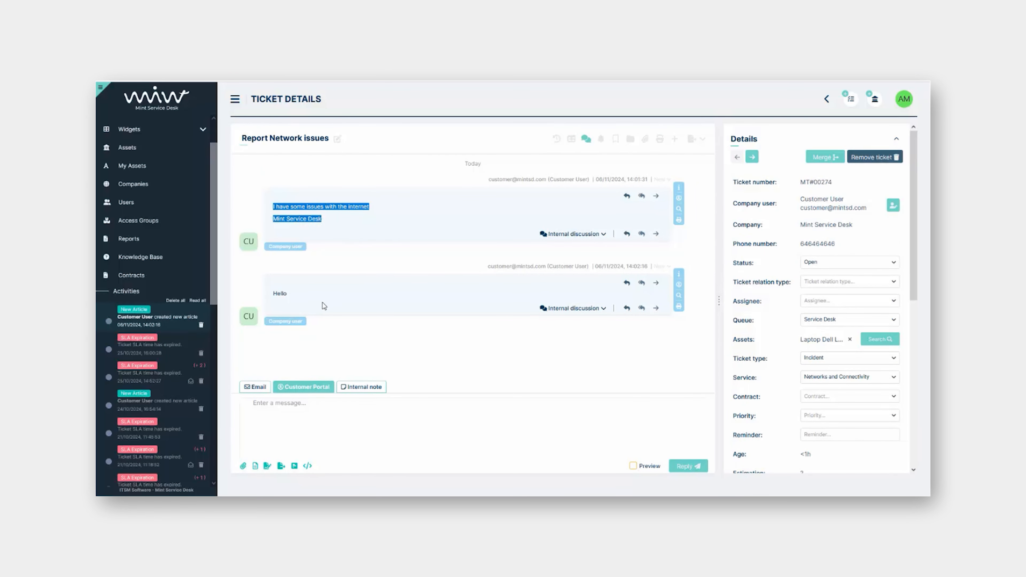
left_click_drag(323, 303, 266, 293)
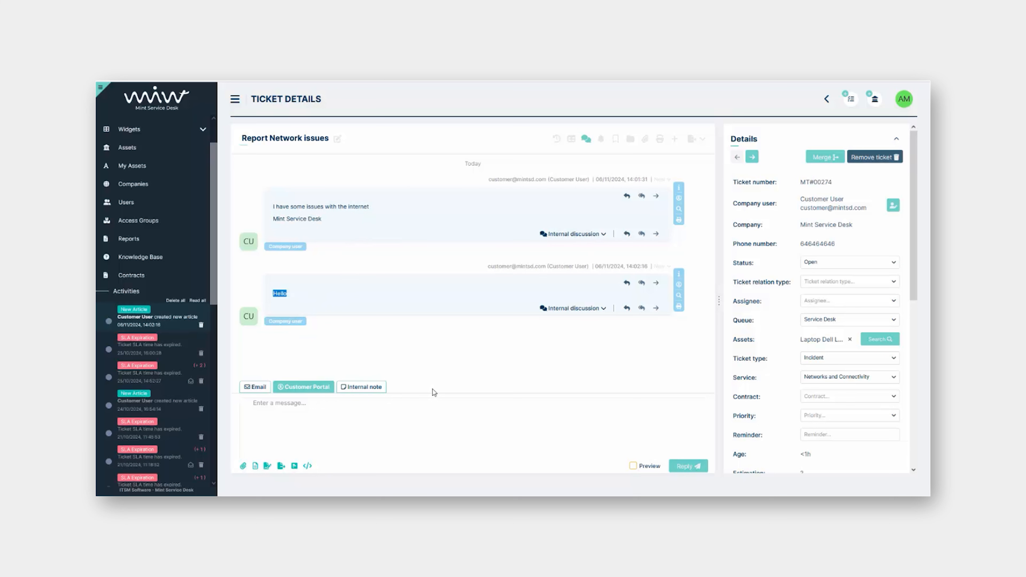
left_click(474, 364)
left_click_drag(719, 284, 701, 285)
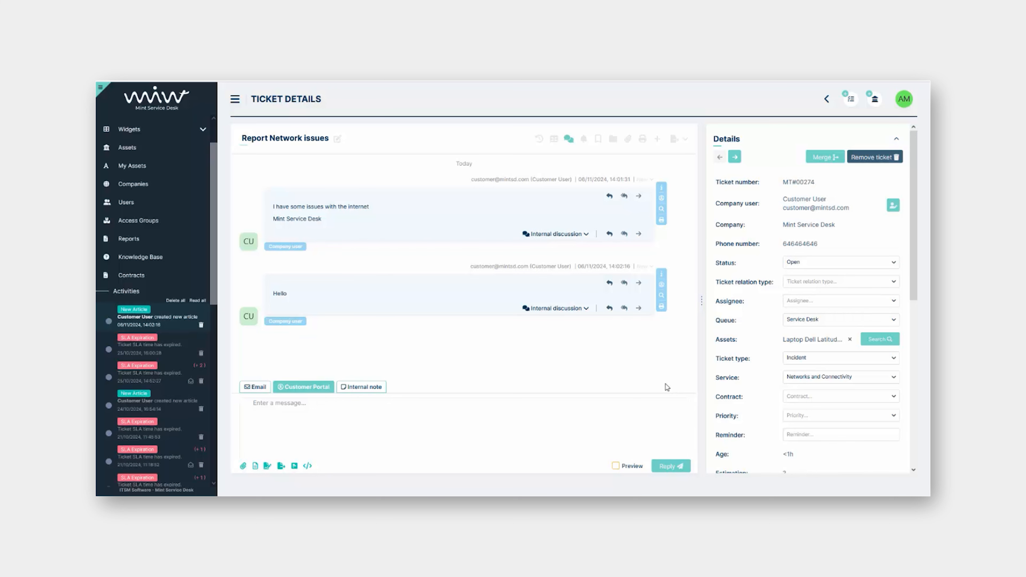
left_click_drag(702, 320, 695, 320)
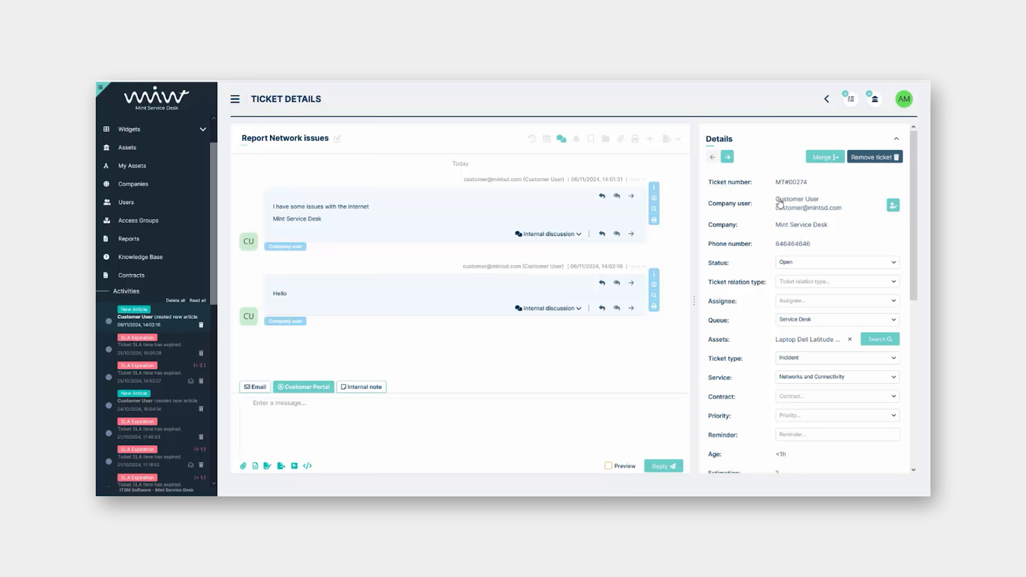
left_click(797, 211)
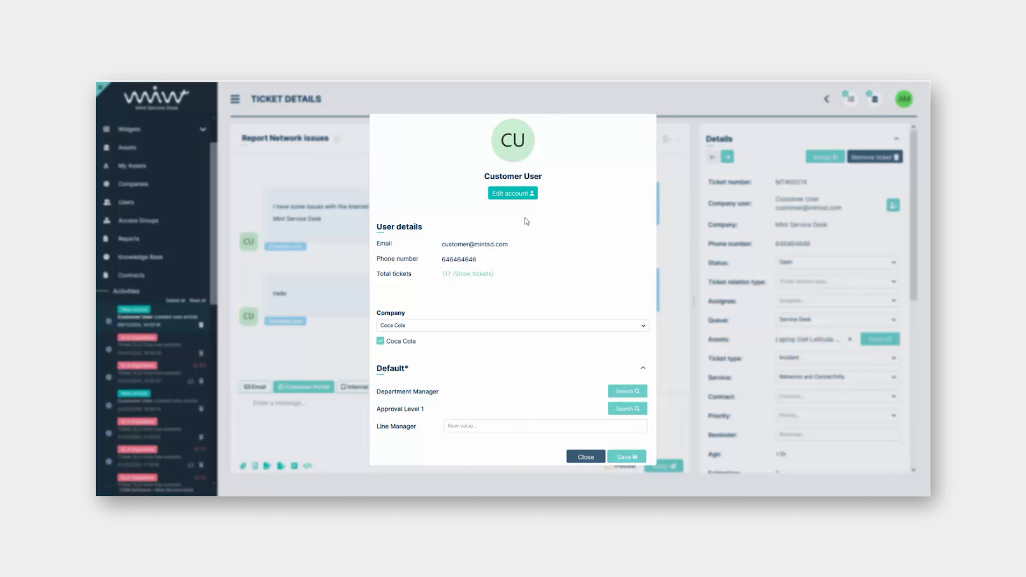
left_click(524, 196)
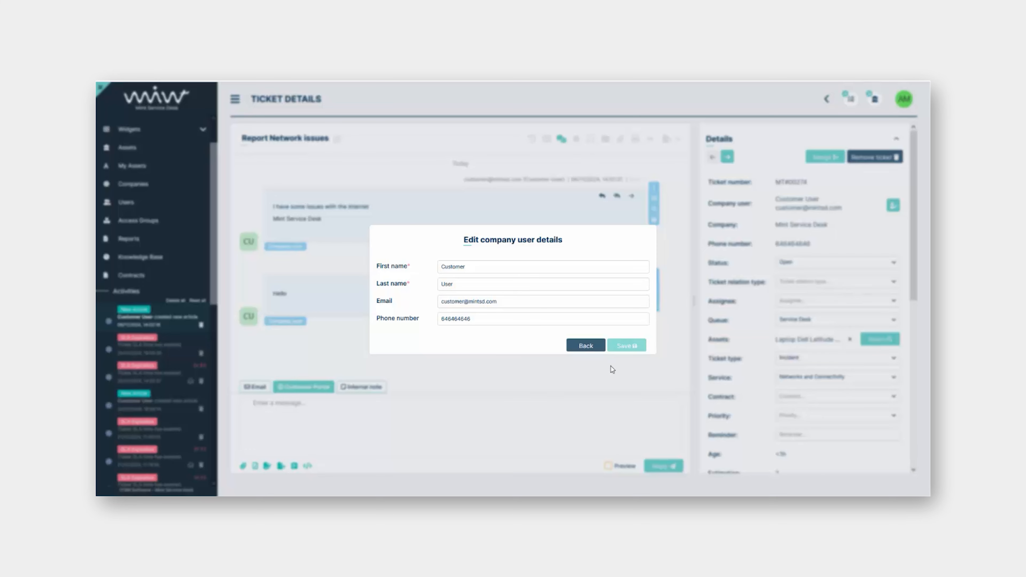
left_click(586, 348)
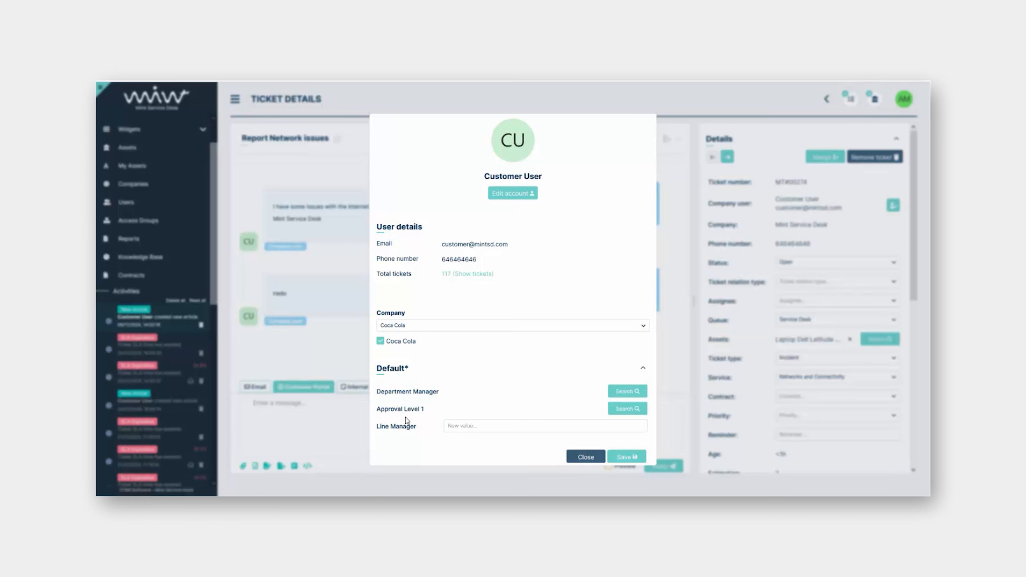
left_click(585, 458)
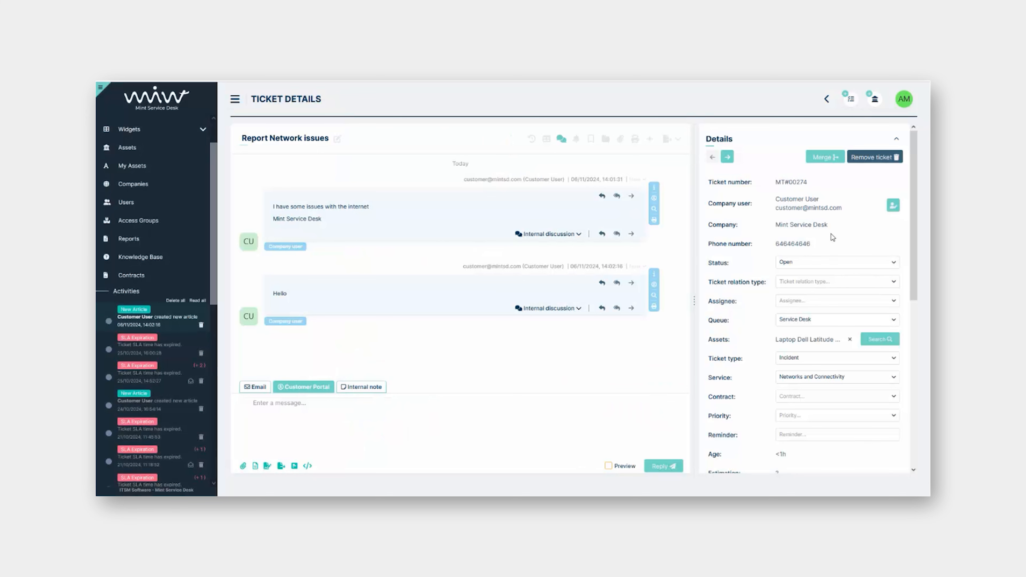
left_click(823, 228)
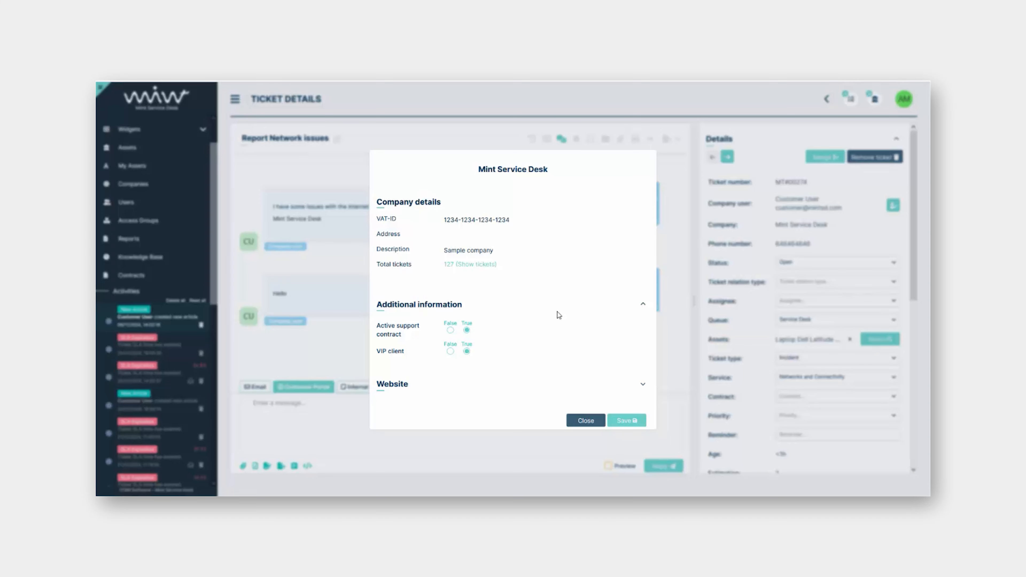
left_click(586, 421)
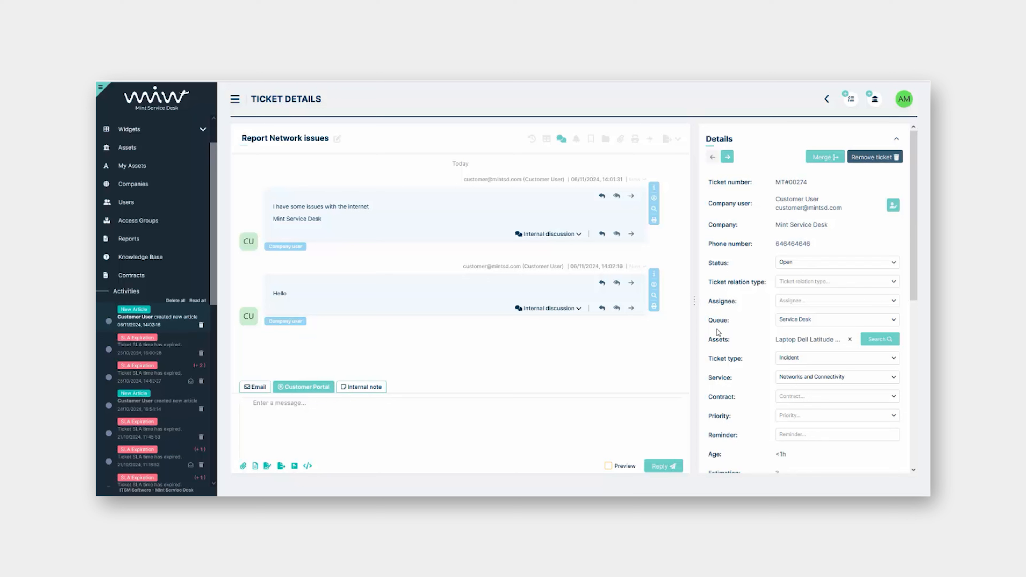
Assign the Report Network issues ticket to Agent Mint
left_click(792, 300)
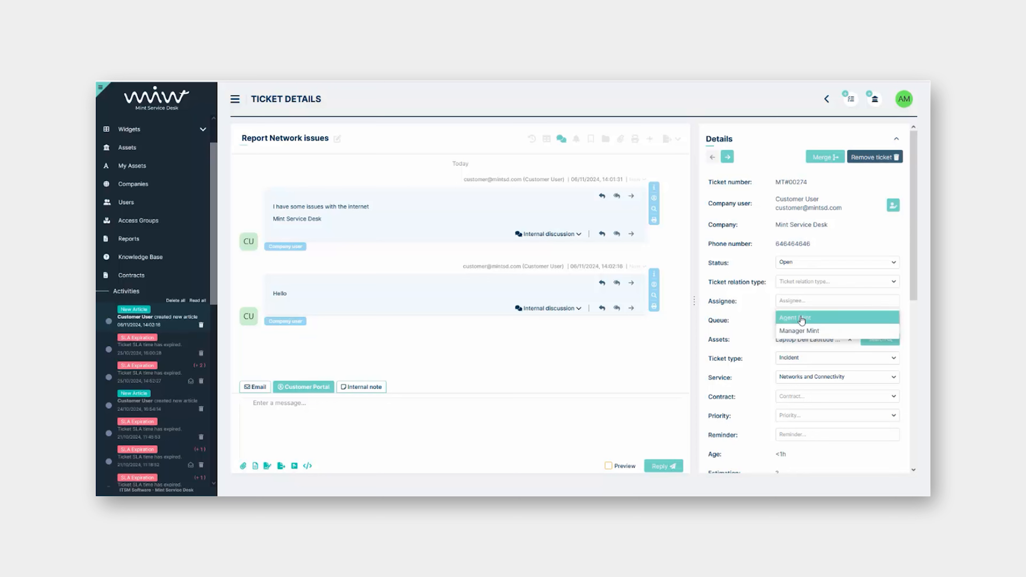
left_click(799, 320)
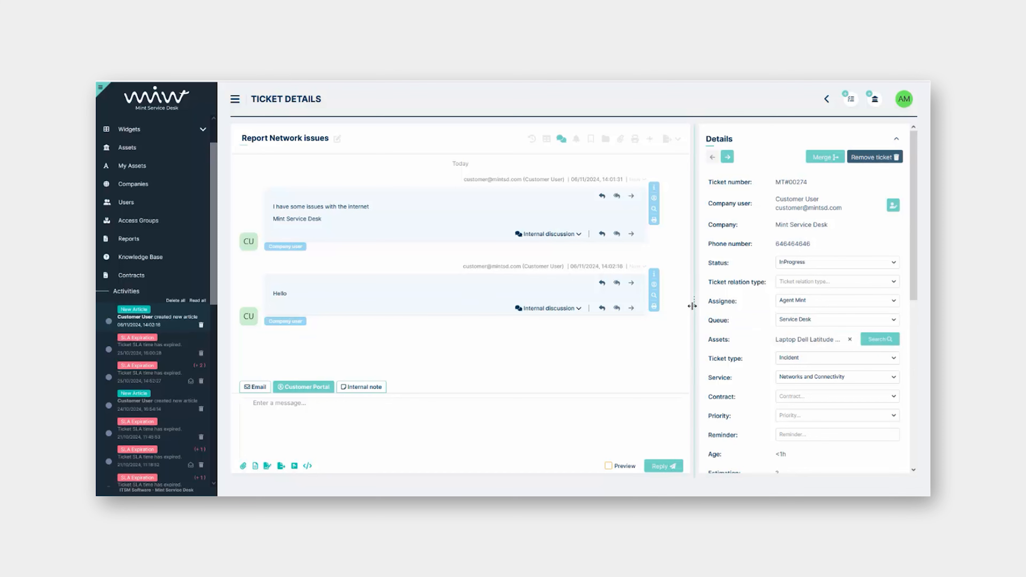
left_click_drag(694, 305, 677, 307)
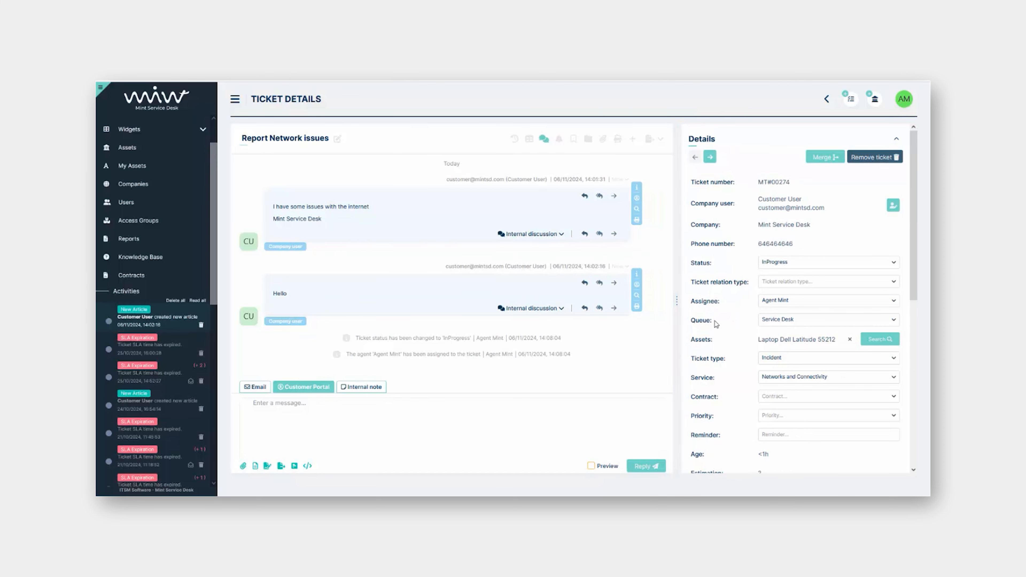
Review relation types and queues without changes, keeping Service Desk, then view the laptop asset details
left_click(765, 281)
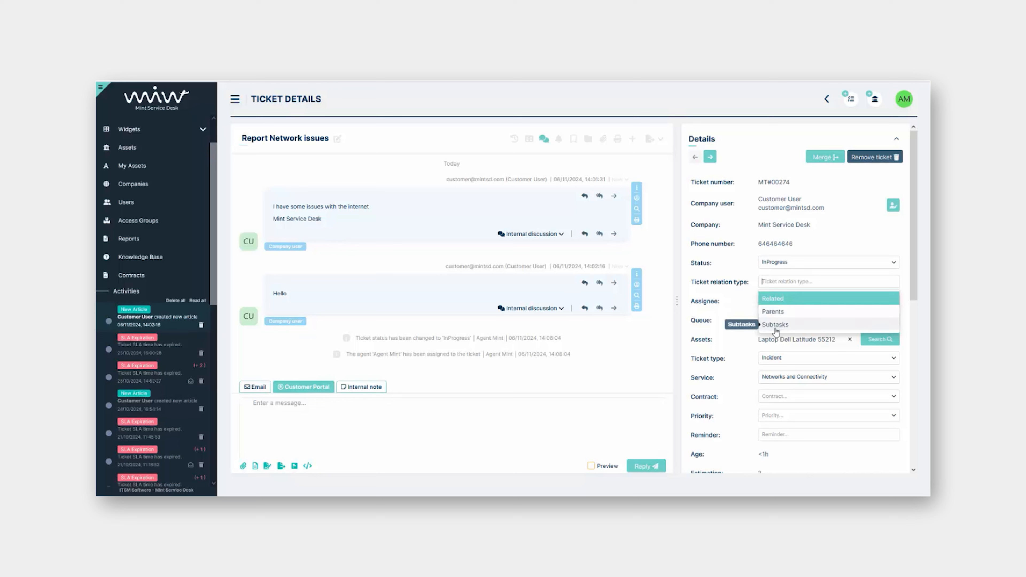
left_click(738, 299)
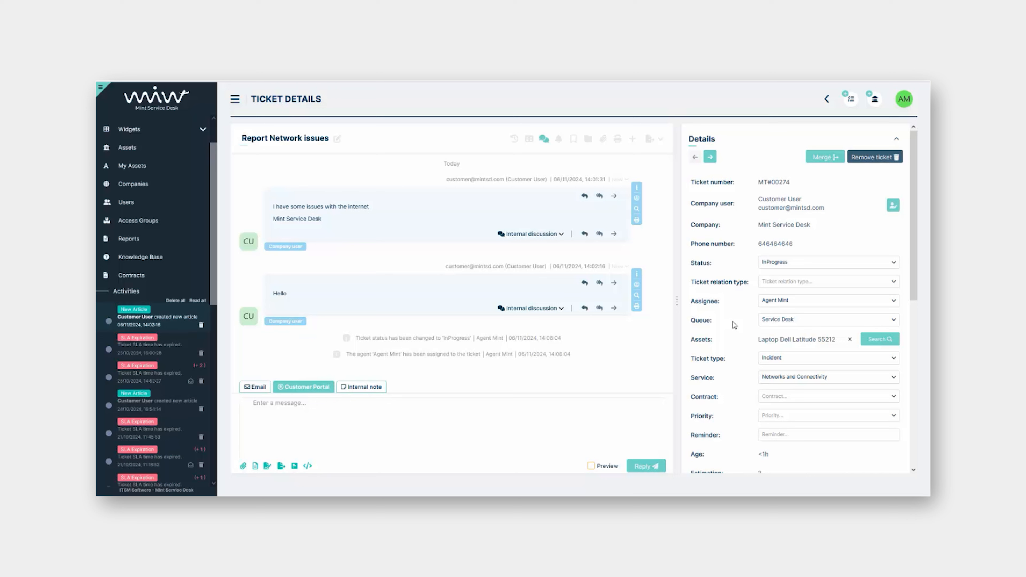
left_click(781, 321)
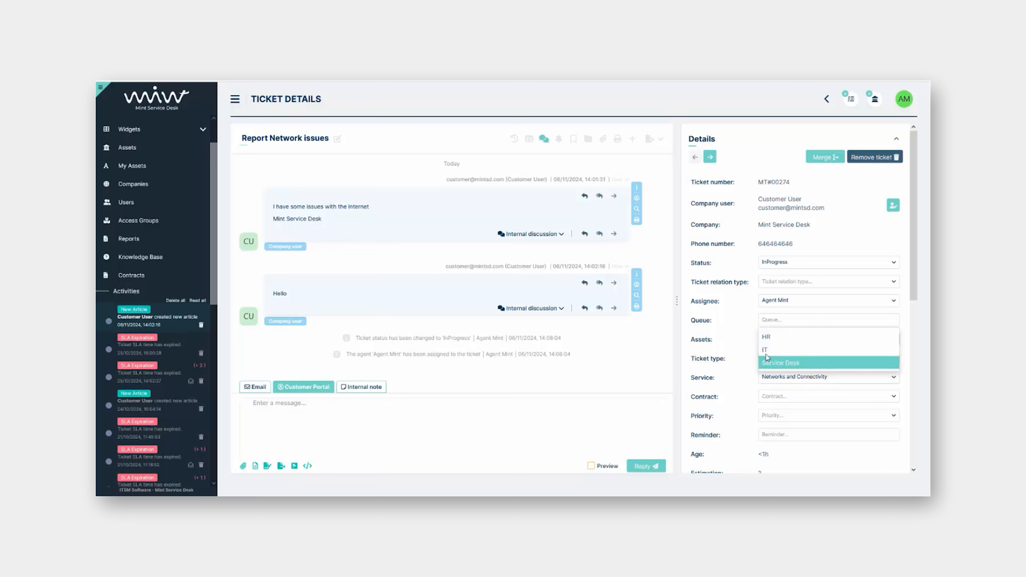
left_click(730, 324)
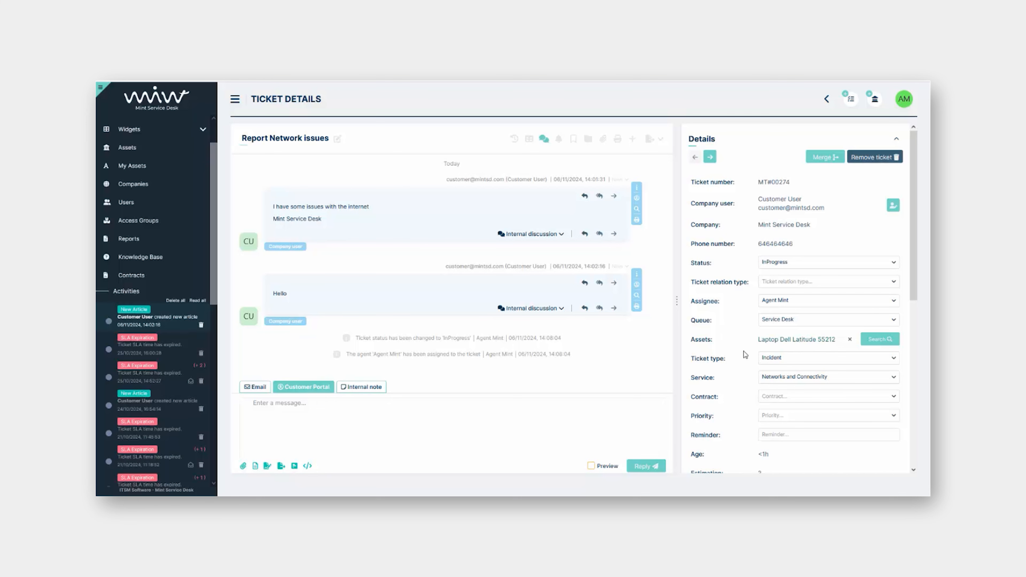
left_click(780, 343)
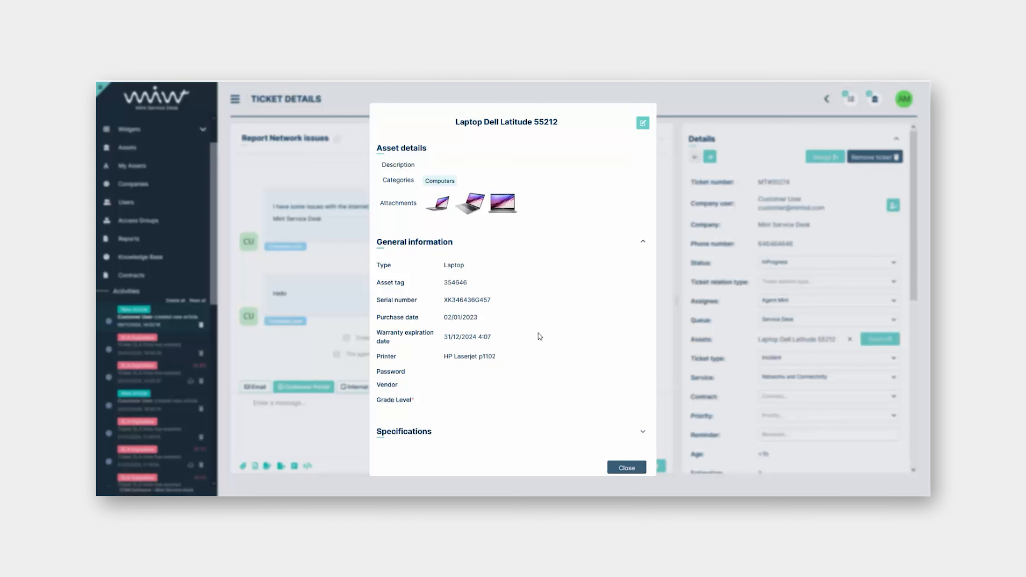
Close the asset details, set the ticket type to Incident, and show the Priority choices
left_click(739, 322)
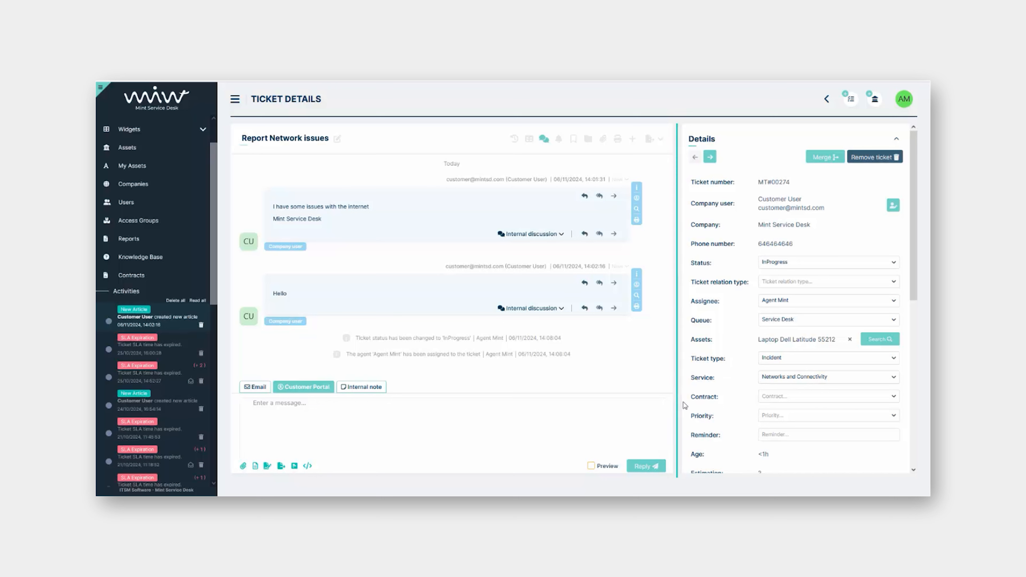
left_click(795, 358)
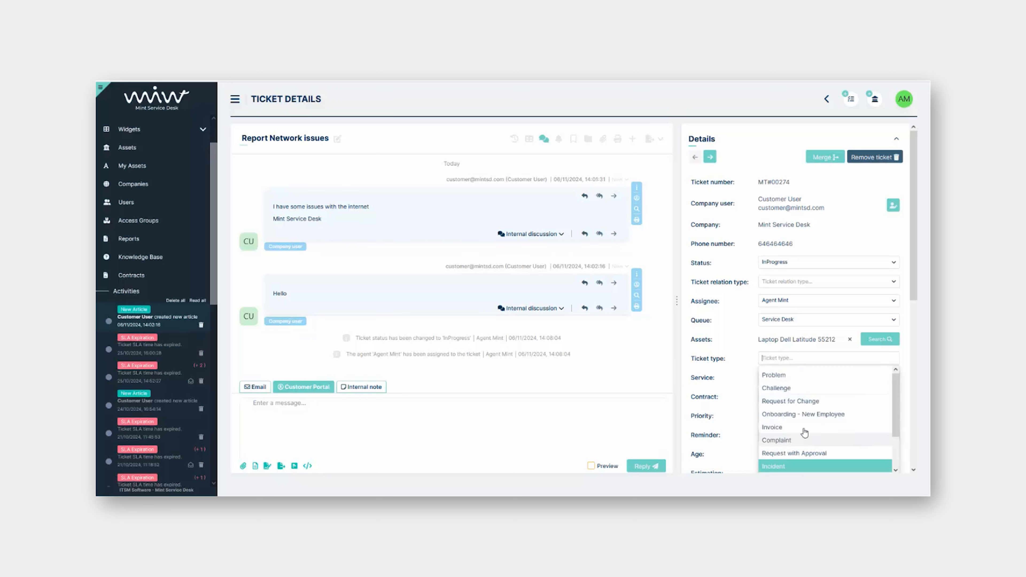
key("Return")
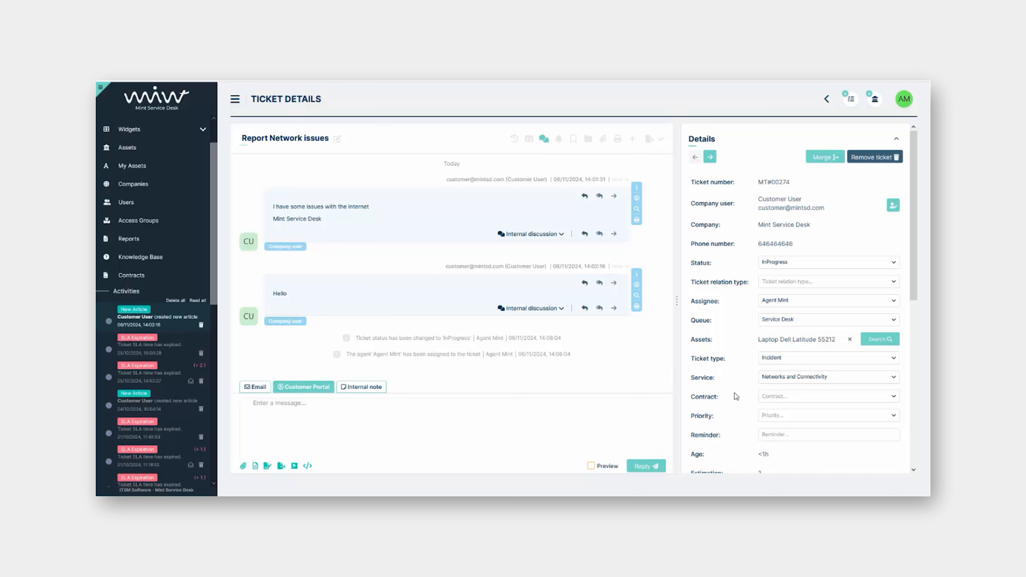
scroll(739, 395, "down", 1)
left_click(776, 376)
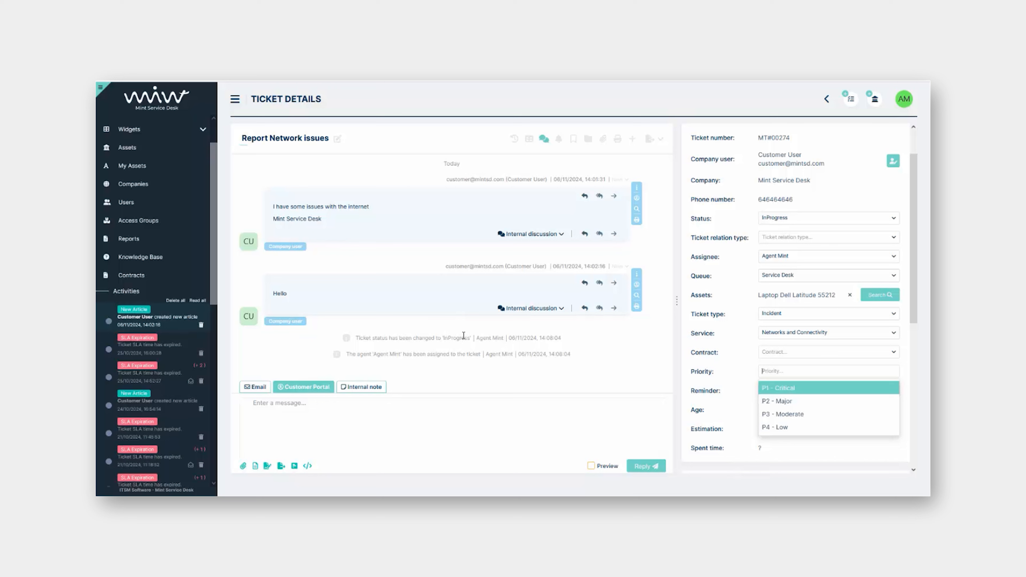
Set ticket MT#00274's priority to P4 - Low and bring up the Reminder date picker
left_click(766, 427)
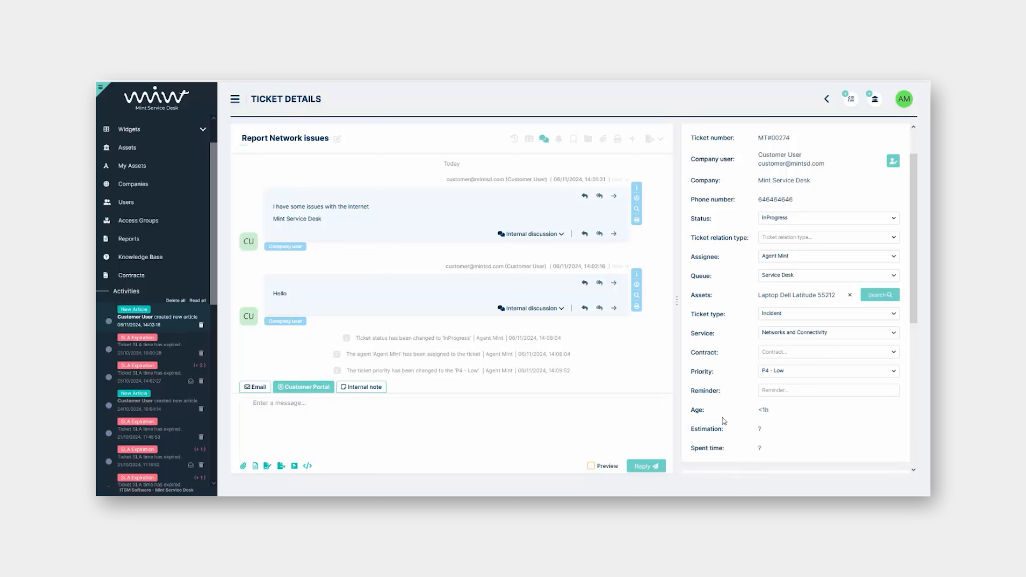
left_click(788, 391)
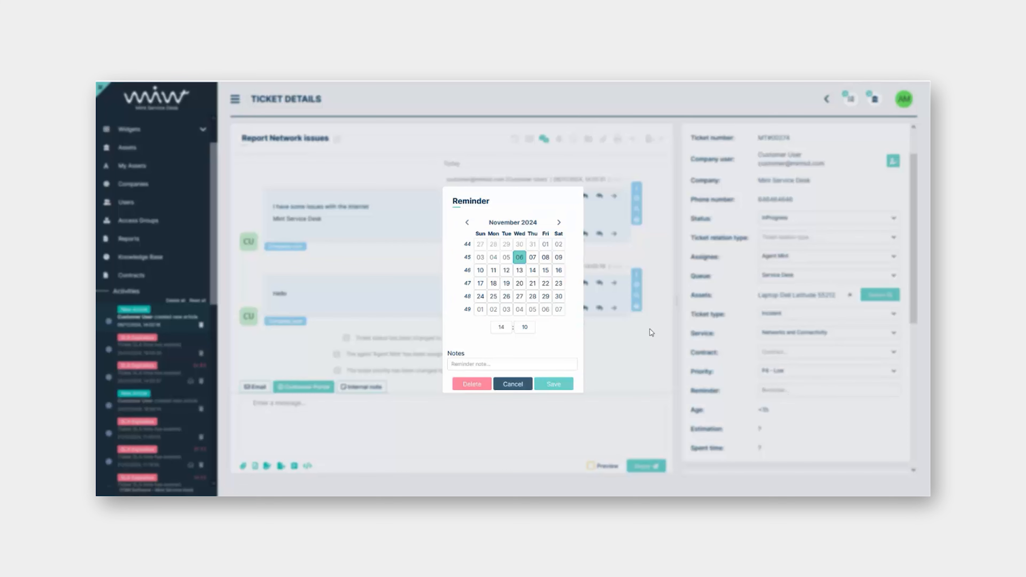
Save a reminder for the 7th at 08:00 with the note 'call the vendor'
left_click(532, 259)
left_click(492, 328)
type("08")
left_click(524, 327)
type("00")
left_click(507, 359)
type("call the vendor")
left_click(555, 385)
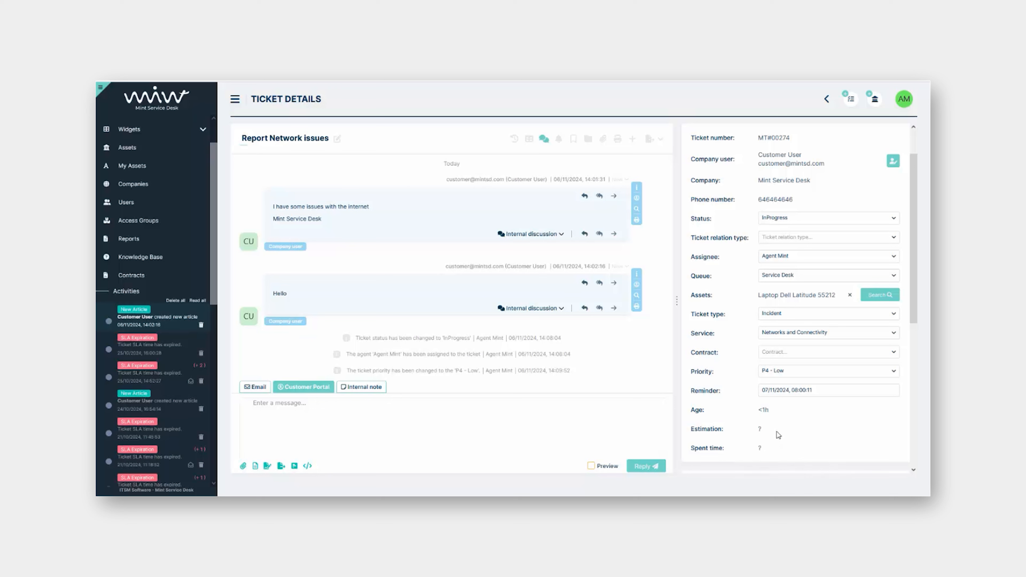
scroll(735, 363, "down", 5)
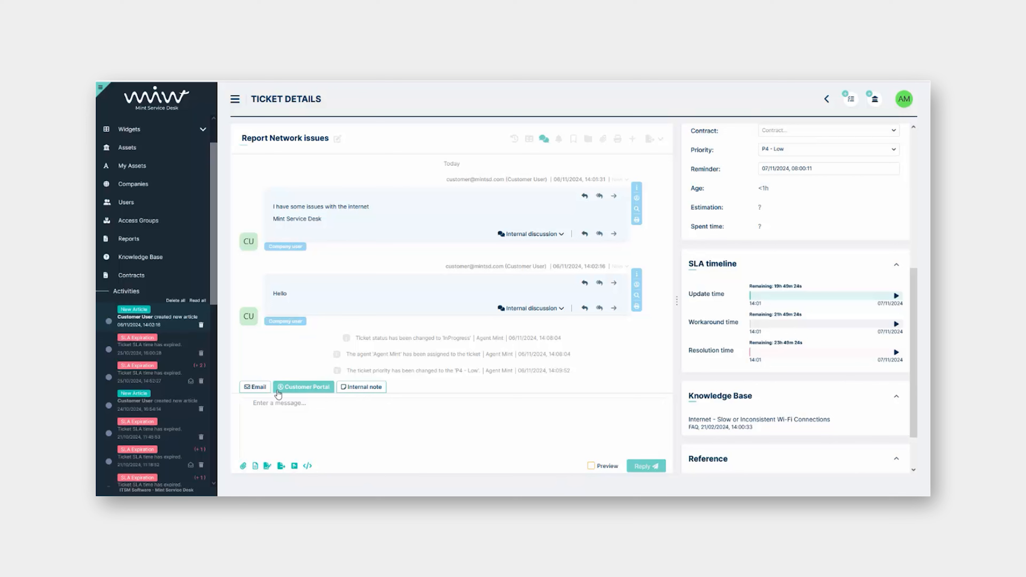
Reply to the customer with 'Hi customer,' above the Bye, Agent signature
left_click(299, 424)
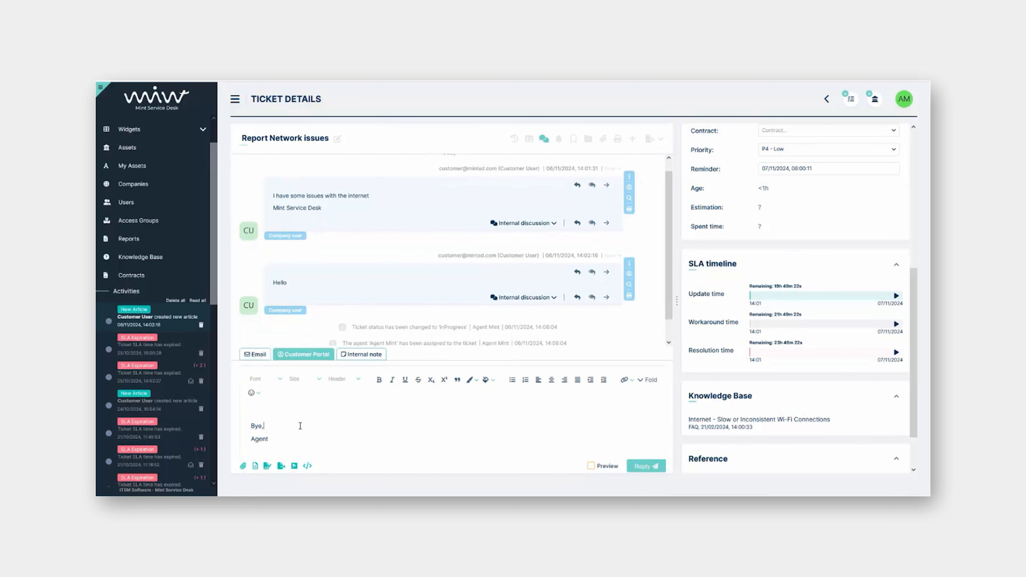
type("Hi customer,")
left_click(634, 467)
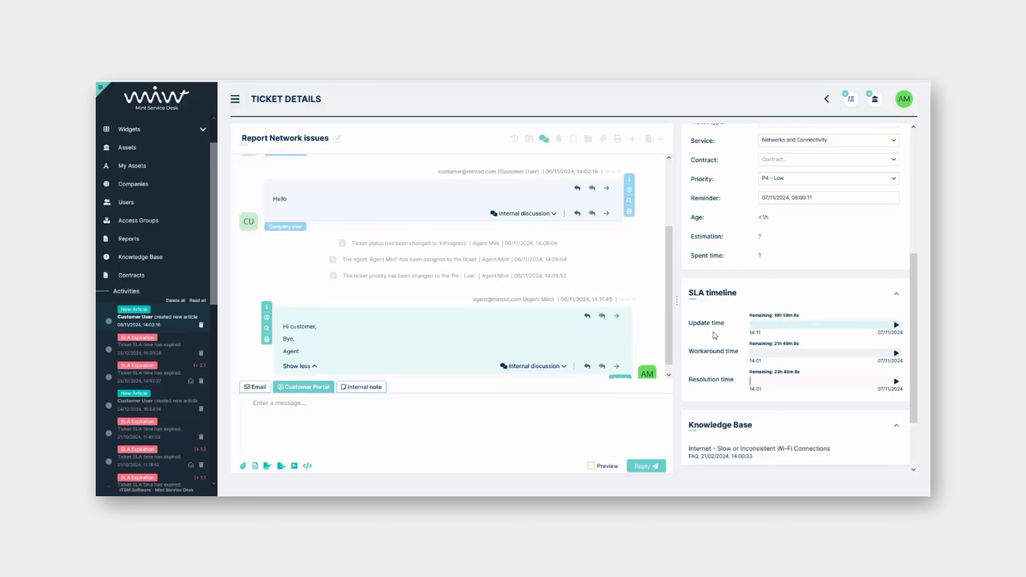
scroll(714, 333, "down", 1)
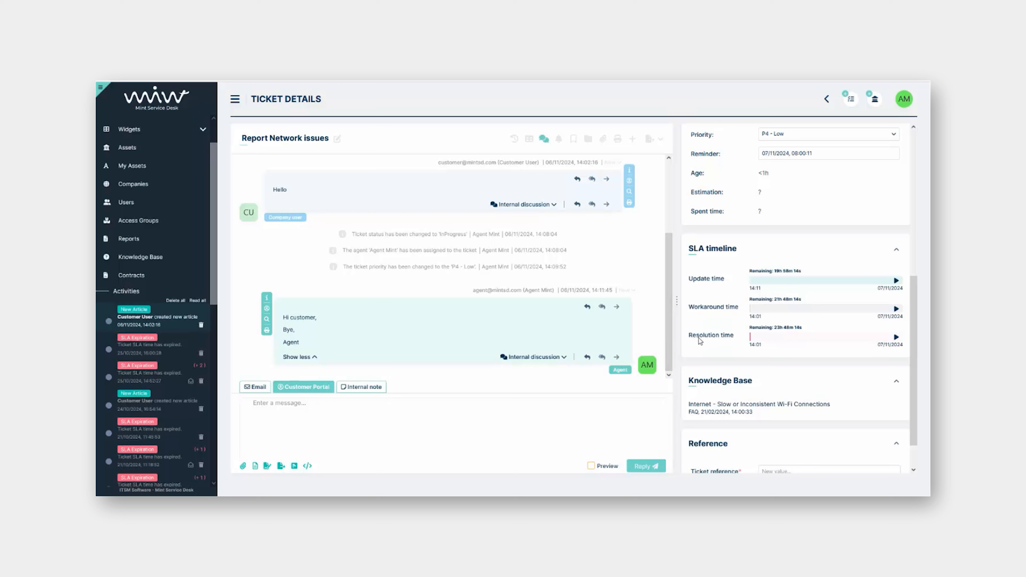
scroll(726, 333, "up", 1)
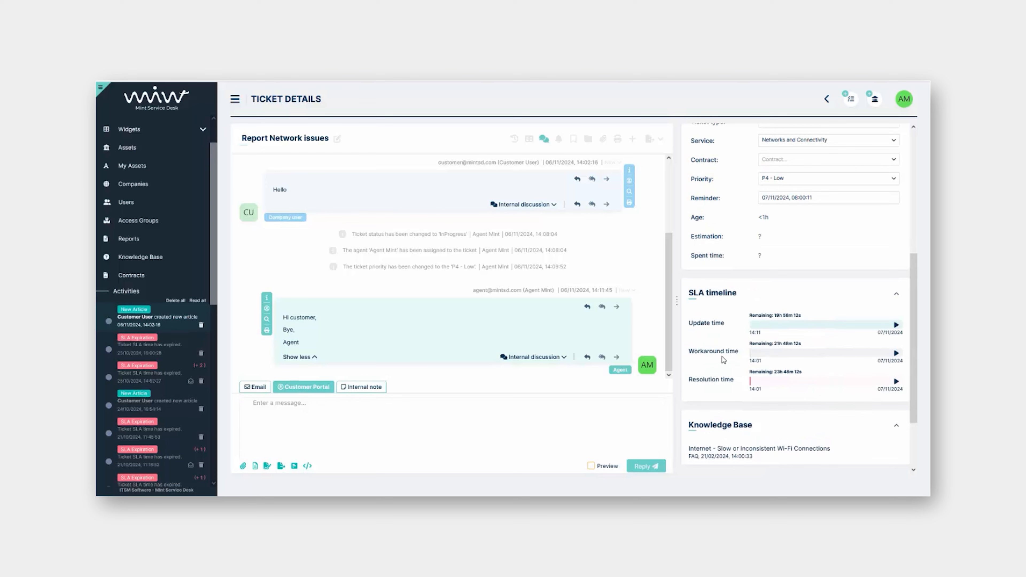
Switch ticket MT#00274's status from InProgress to Workaround
scroll(730, 352, "up", 5)
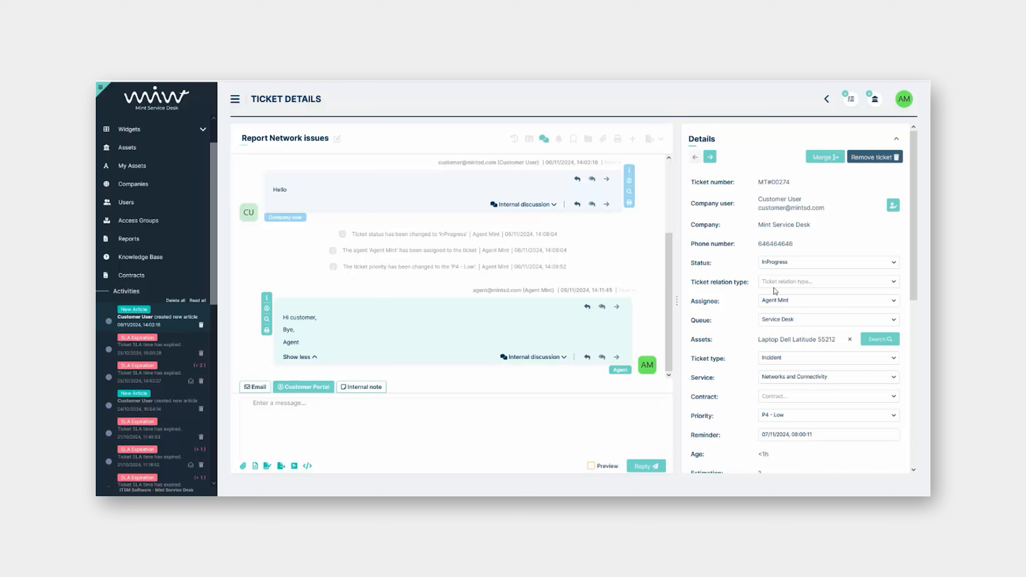
left_click(777, 263)
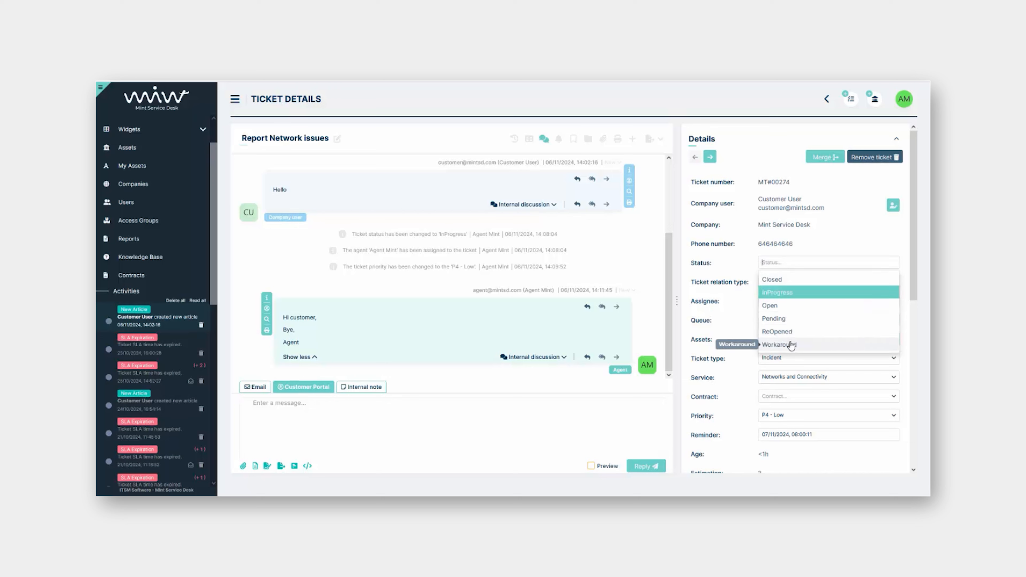
left_click(779, 345)
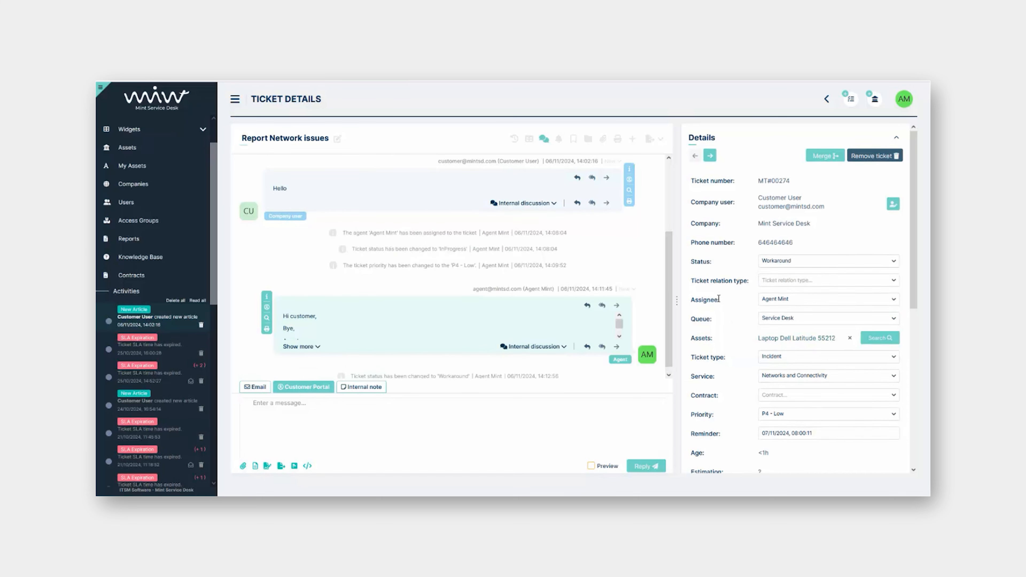
scroll(715, 307, "down", 5)
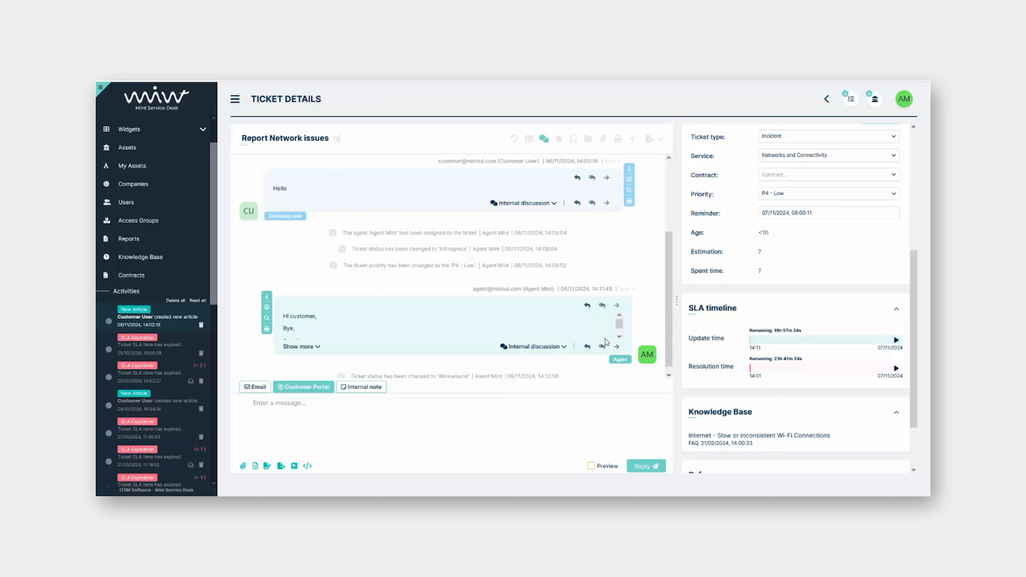
scroll(423, 290, "up", 3)
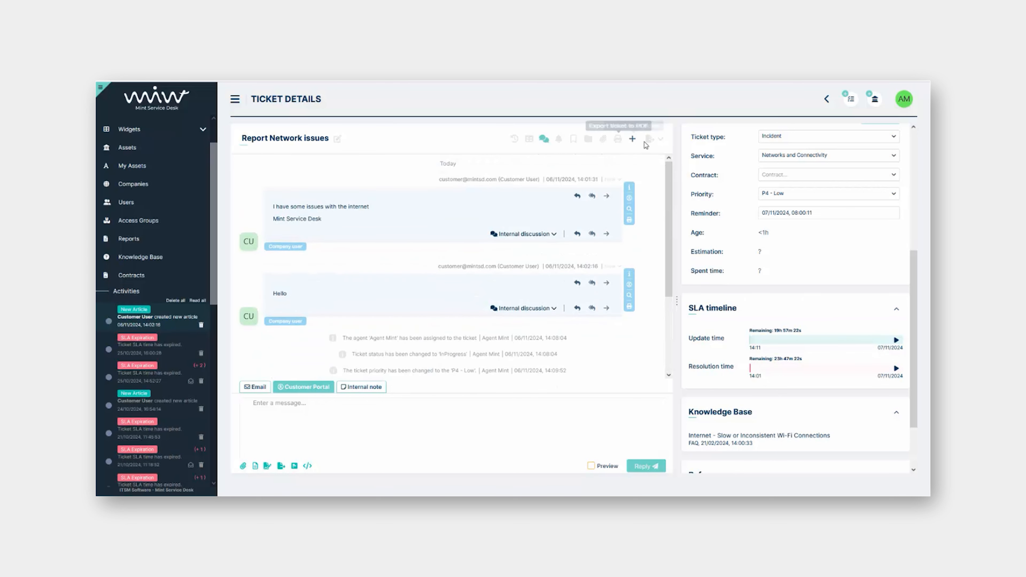
left_click(514, 140)
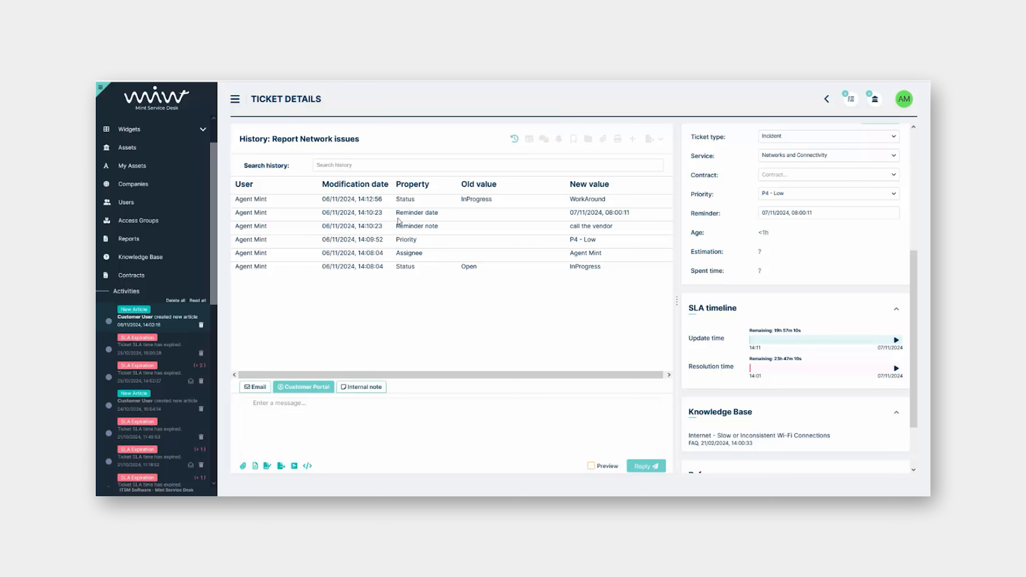
left_click(530, 139)
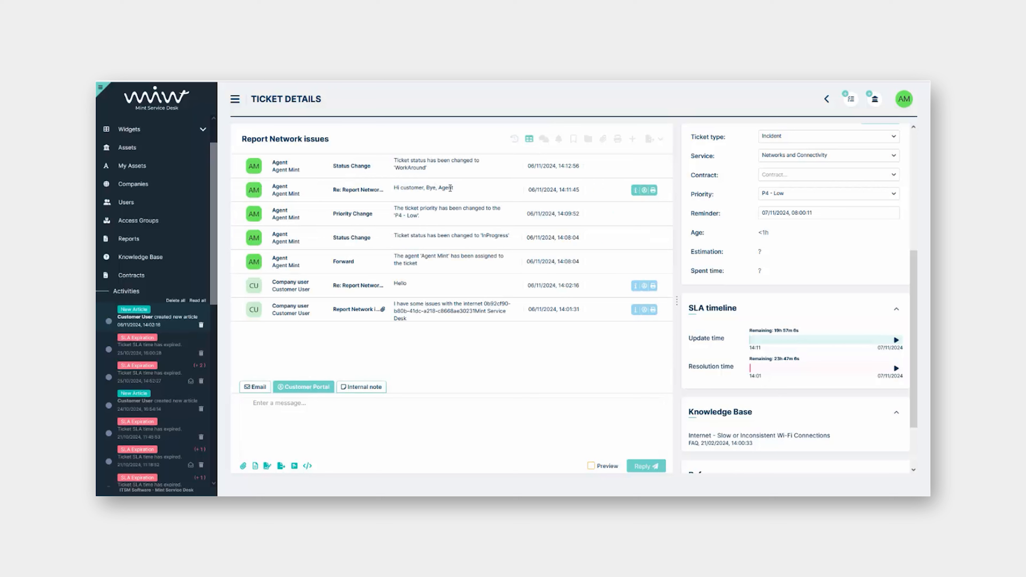
left_click(544, 139)
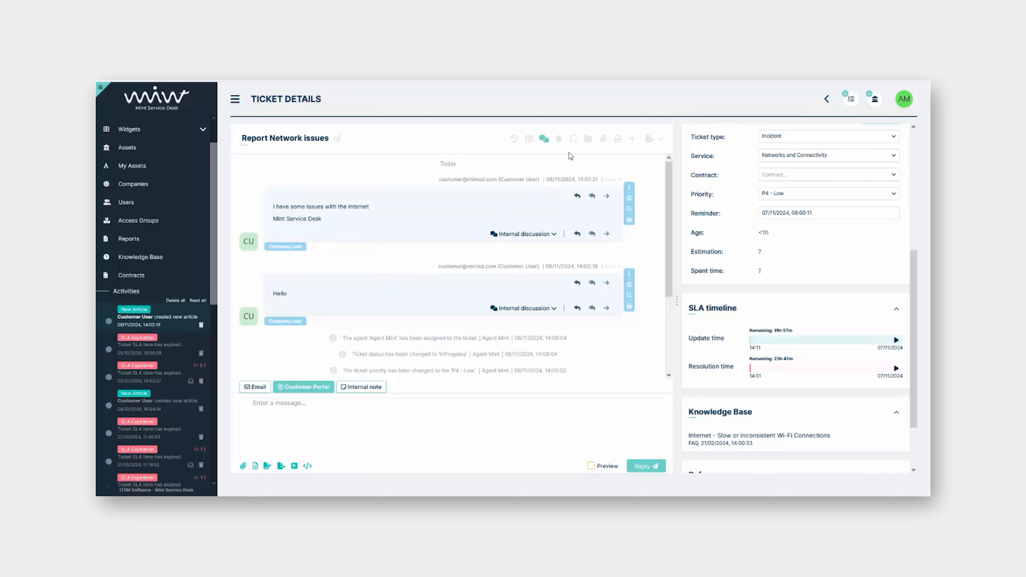
left_click(559, 139)
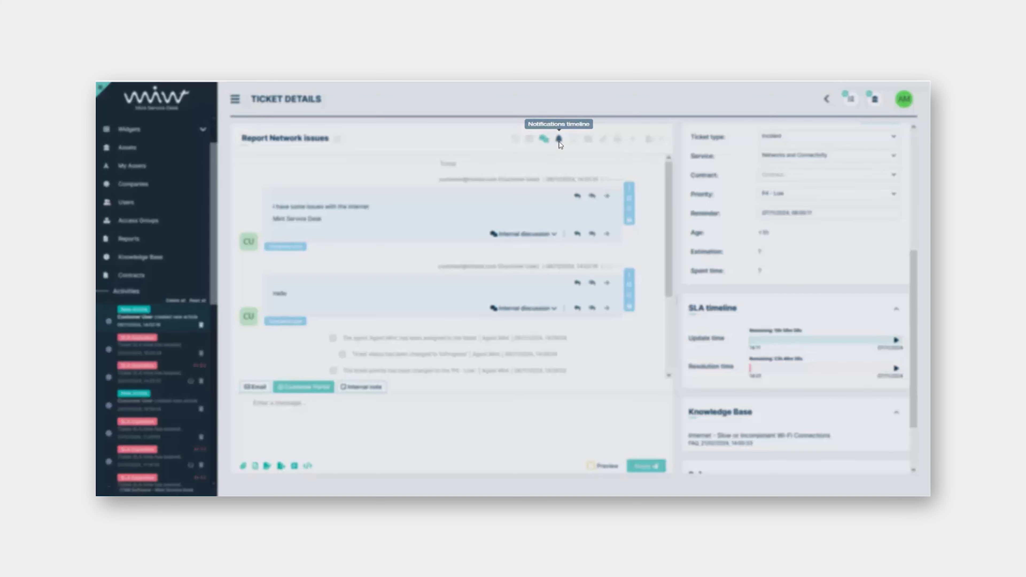
left_click(579, 334)
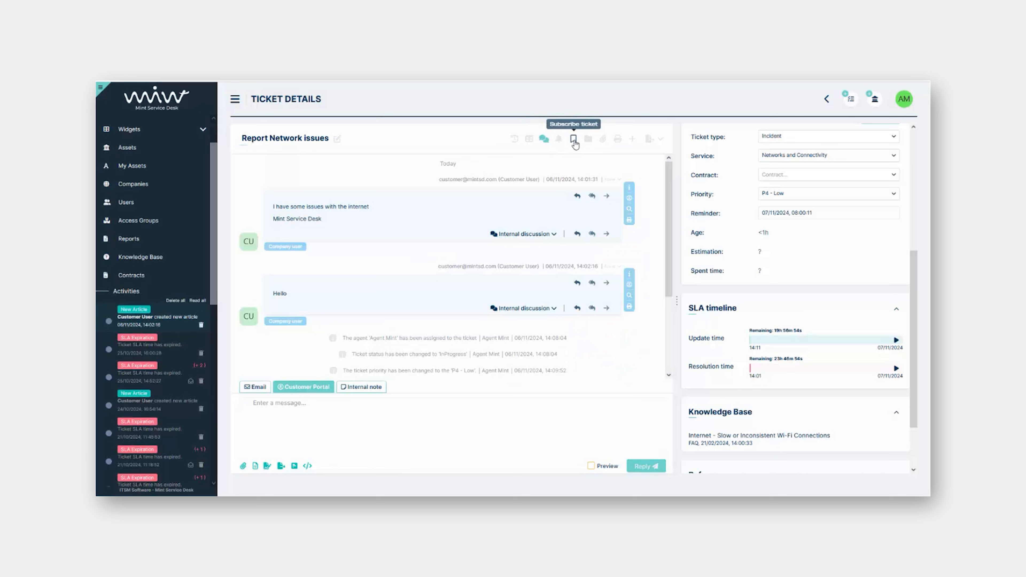
scroll(760, 297, "up", 5)
scroll(760, 299, "up", 1)
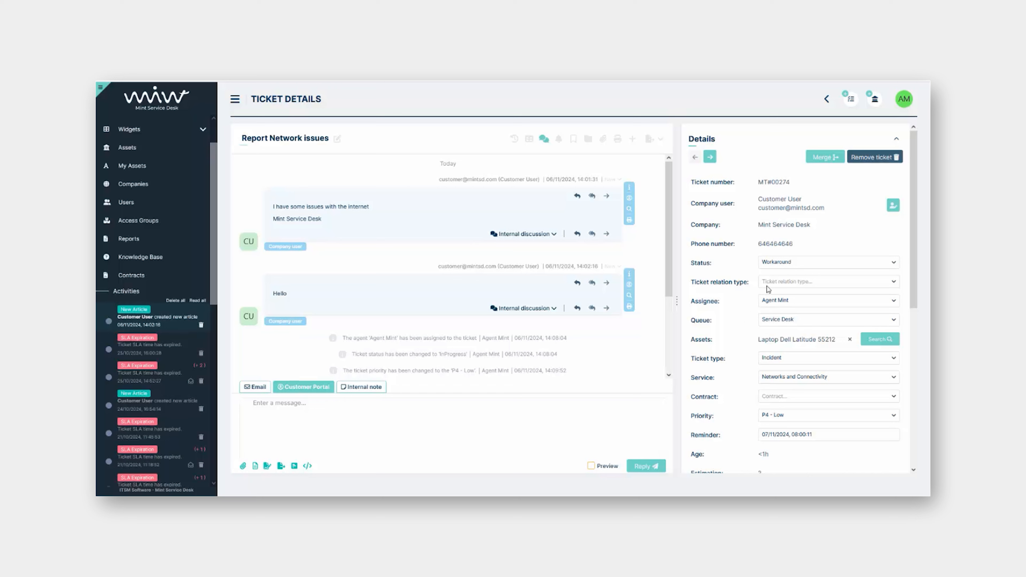
left_click(635, 139)
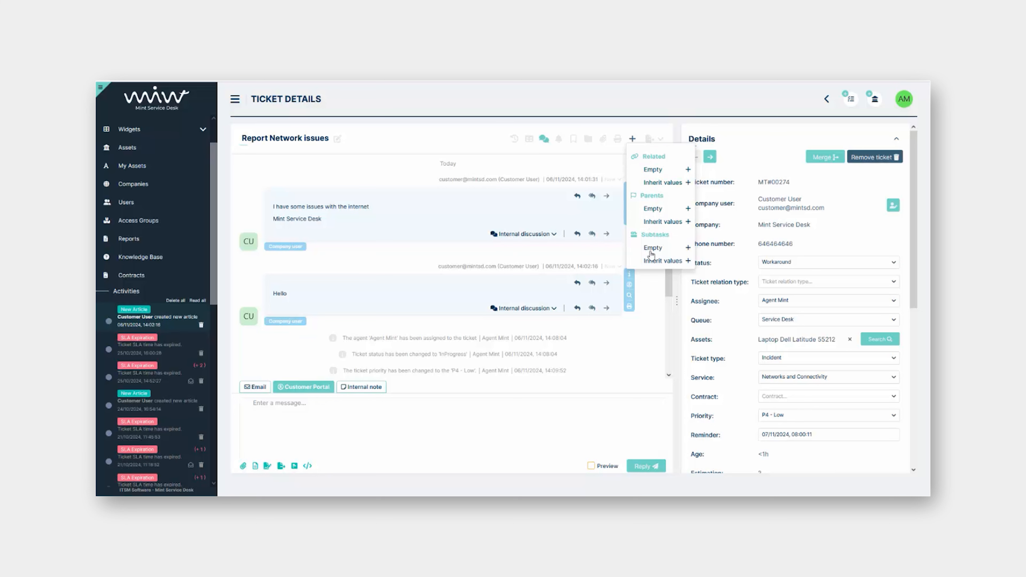
left_click(661, 186)
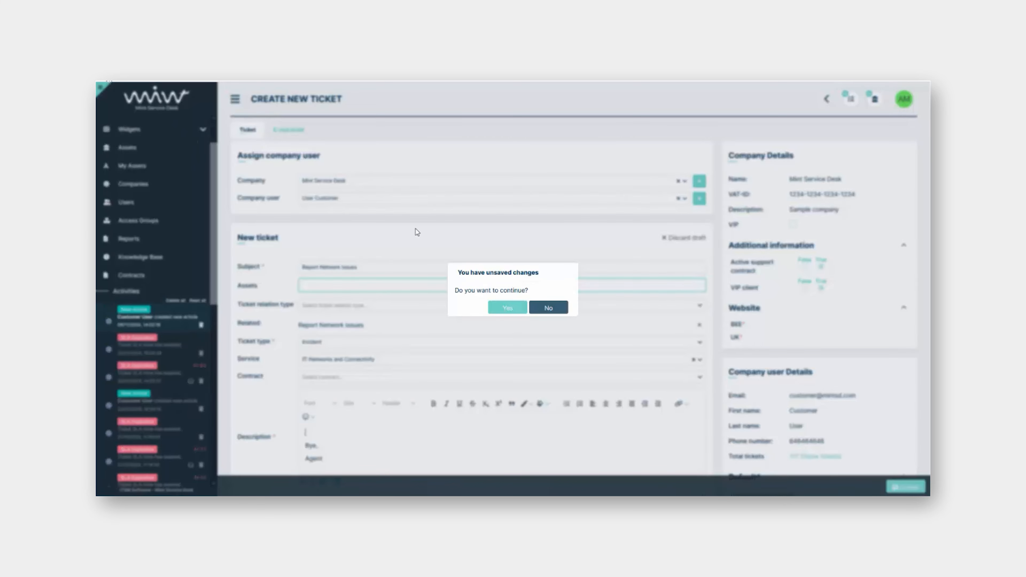
left_click(506, 308)
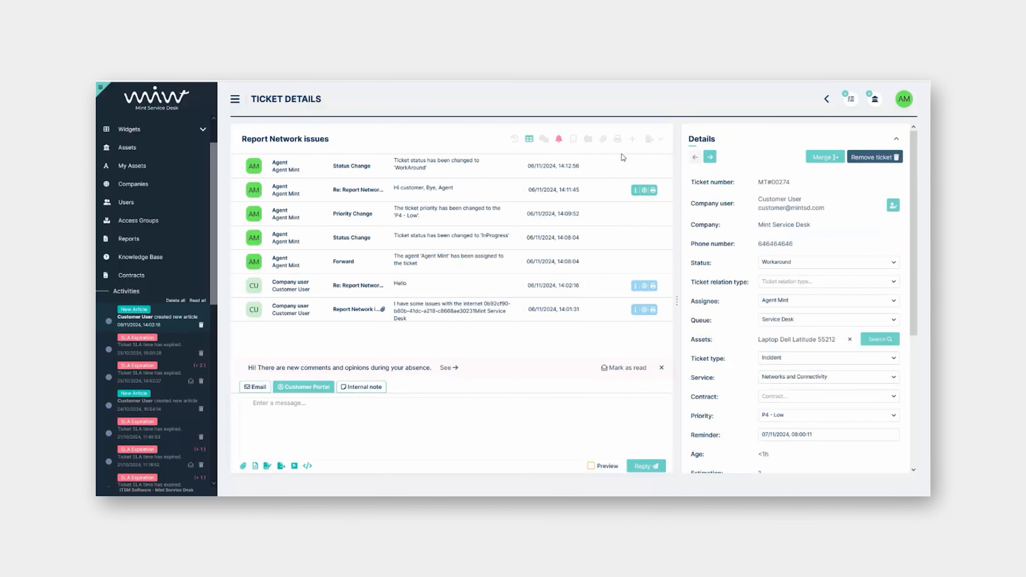
left_click(544, 141)
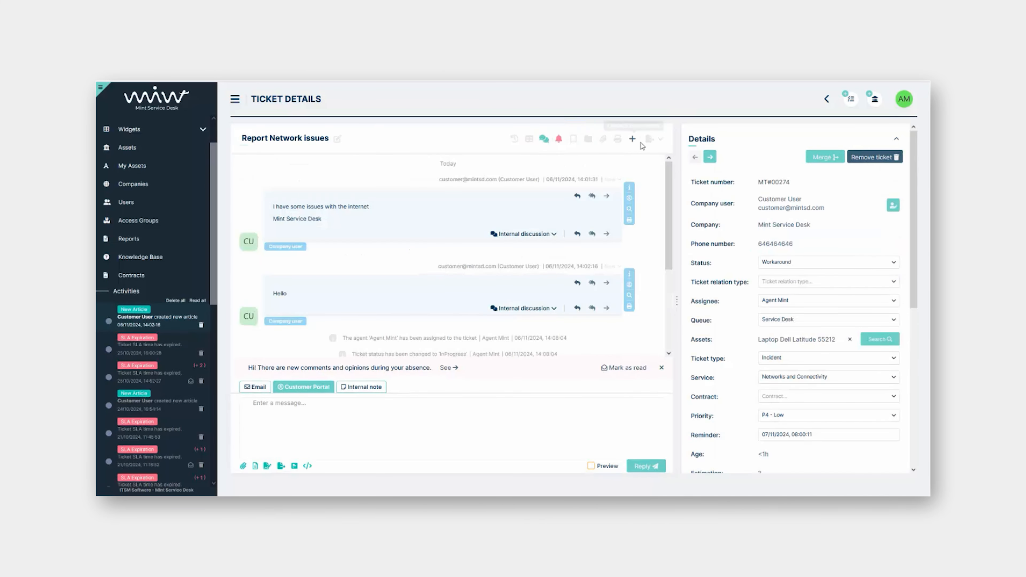
left_click(632, 139)
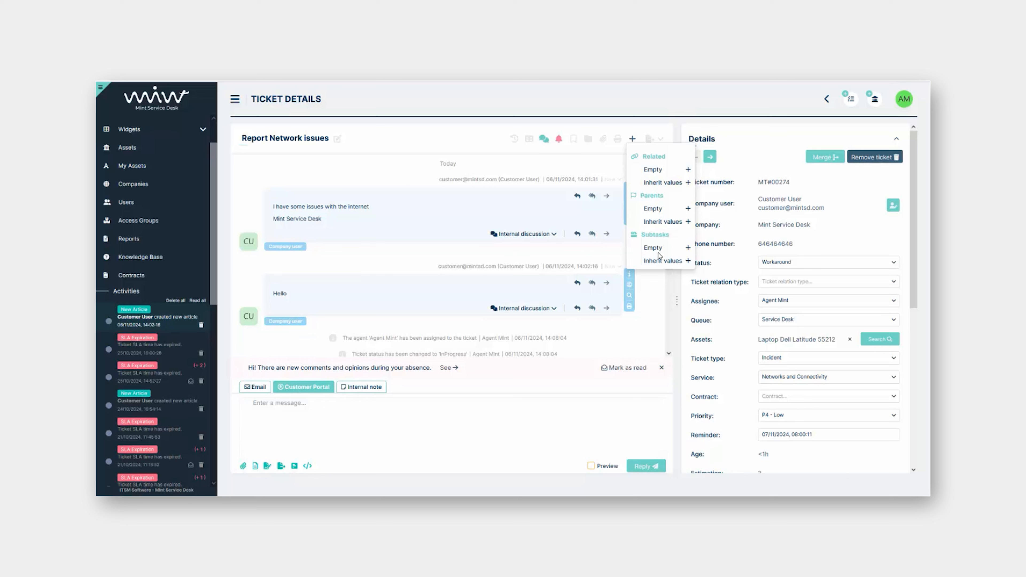
left_click(639, 348)
left_click(628, 367)
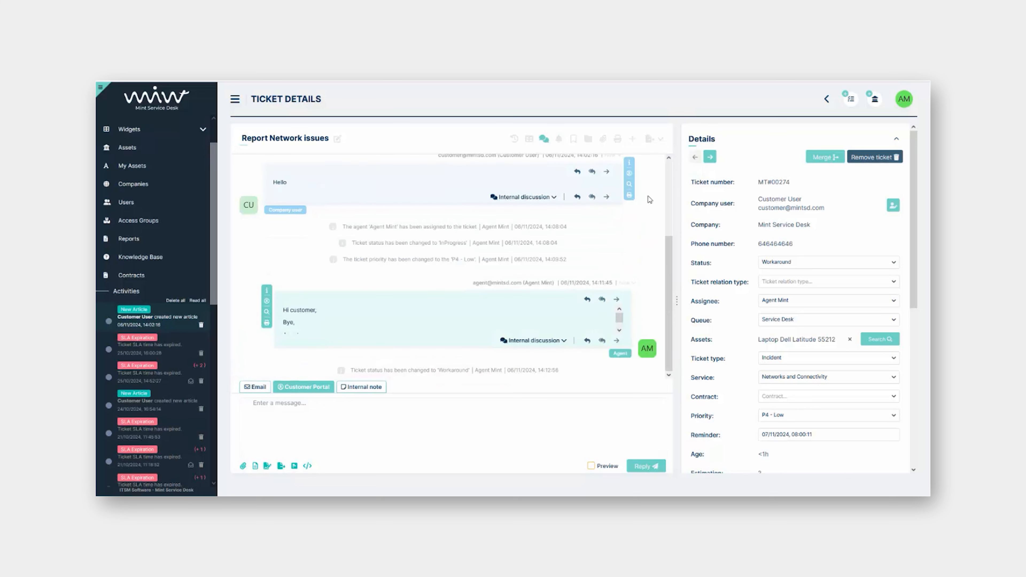
Generate the NDA Template example document from the Generate document list
left_click(651, 143)
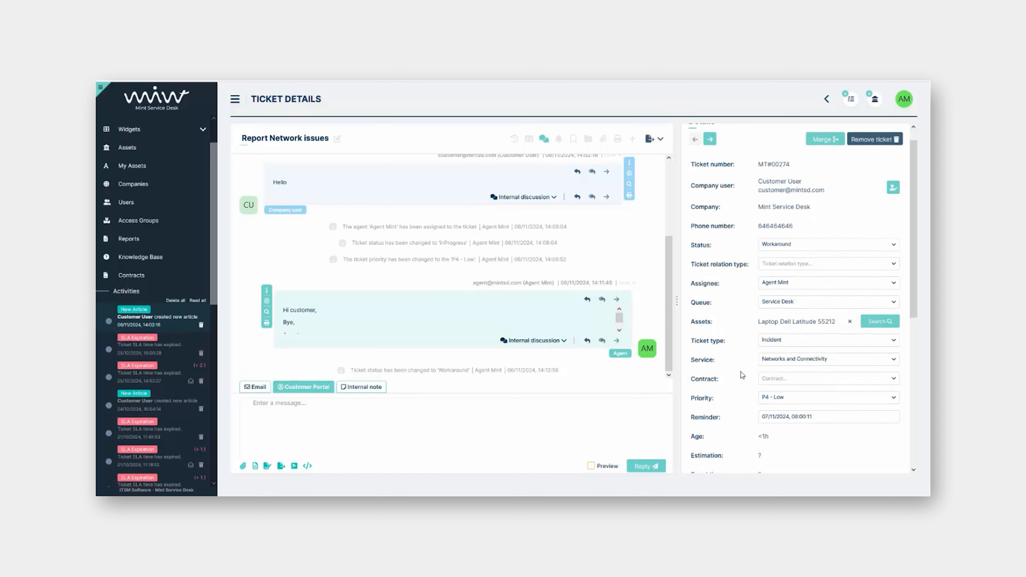
scroll(741, 374, "down", 3)
scroll(726, 247, "up", 3)
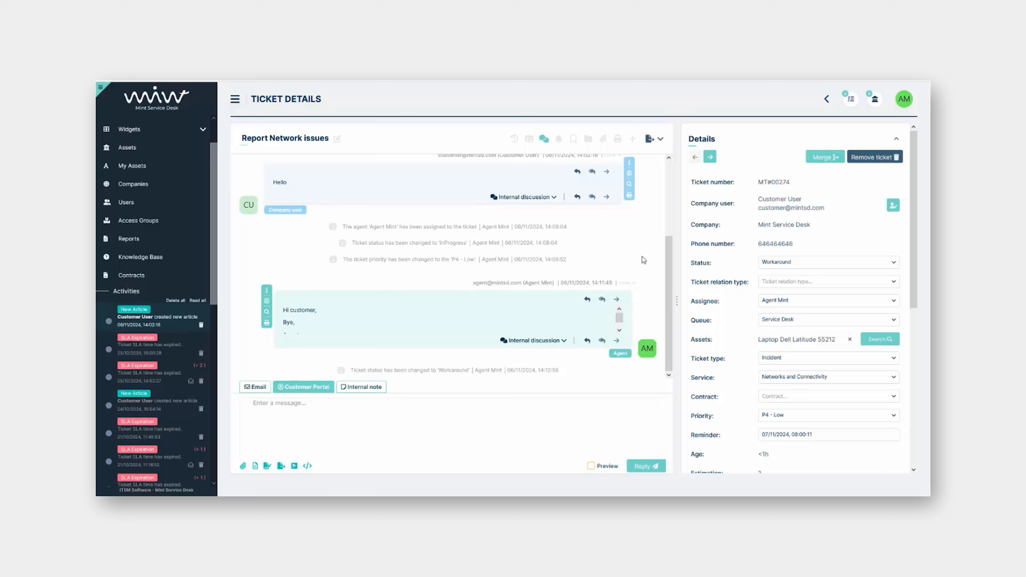
left_click(657, 140)
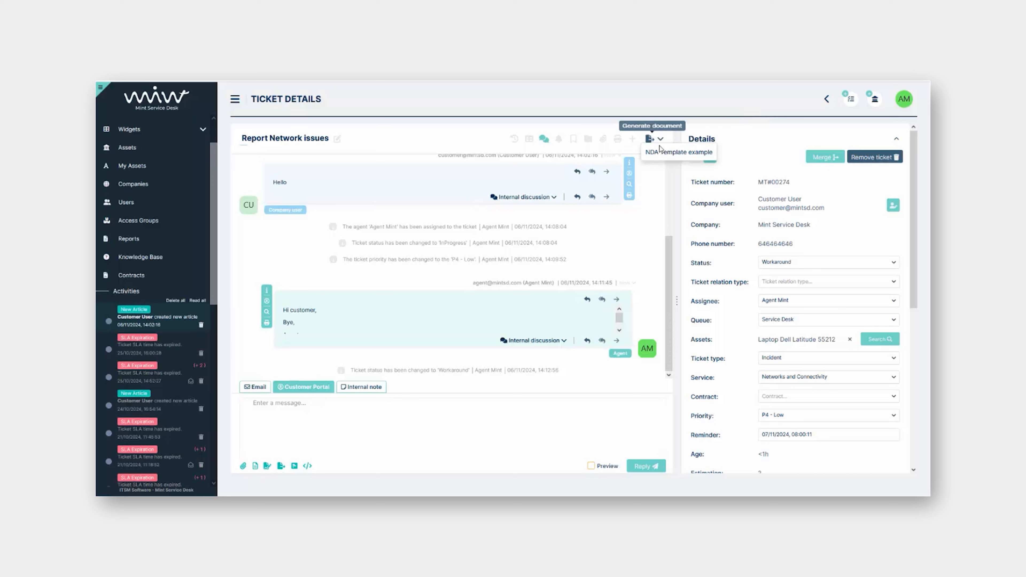
left_click(660, 155)
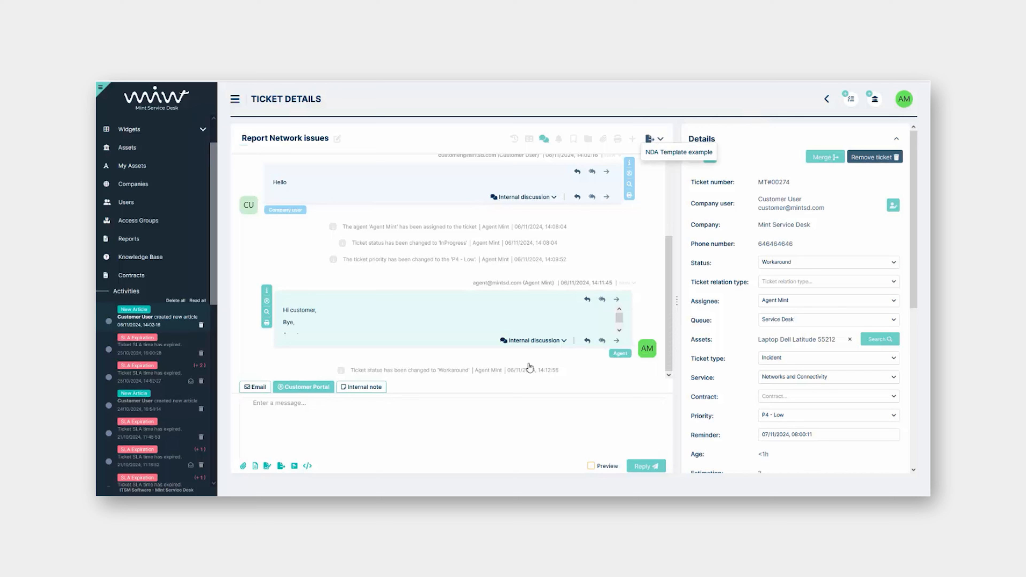
Open the full reply editor and put it in Internal note mode
left_click(371, 418)
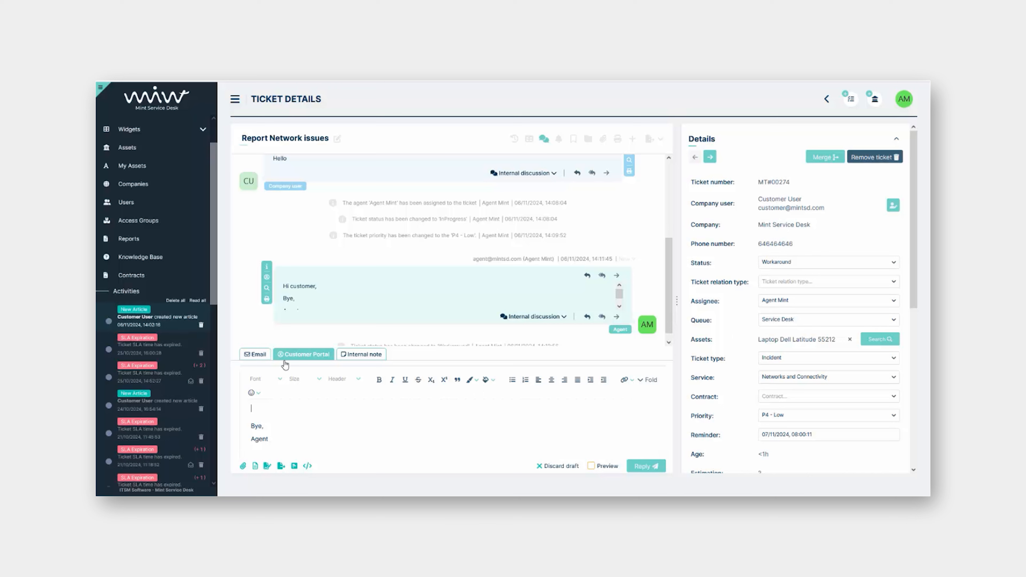
left_click(262, 356)
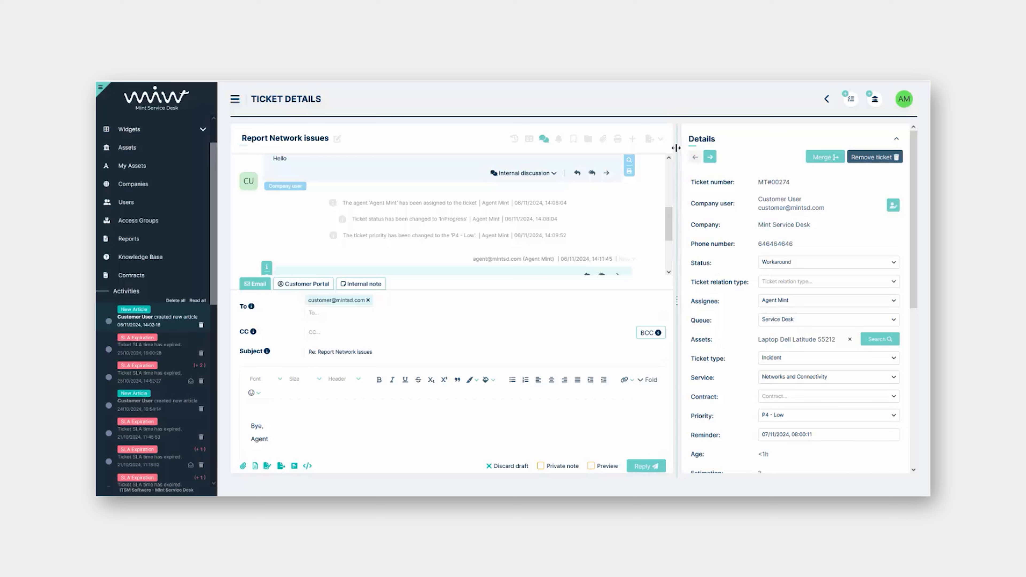
left_click(654, 145)
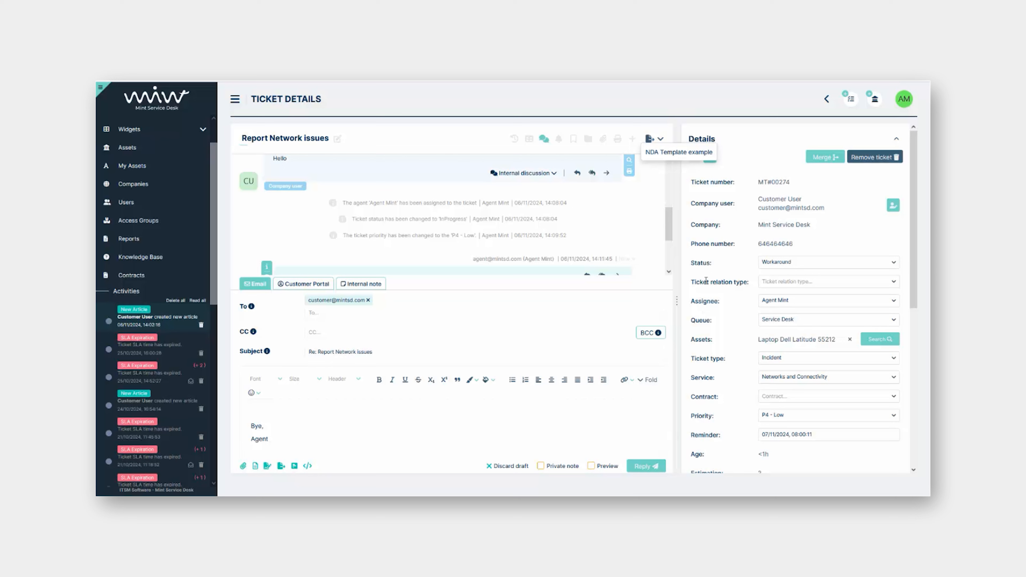
left_click(716, 271)
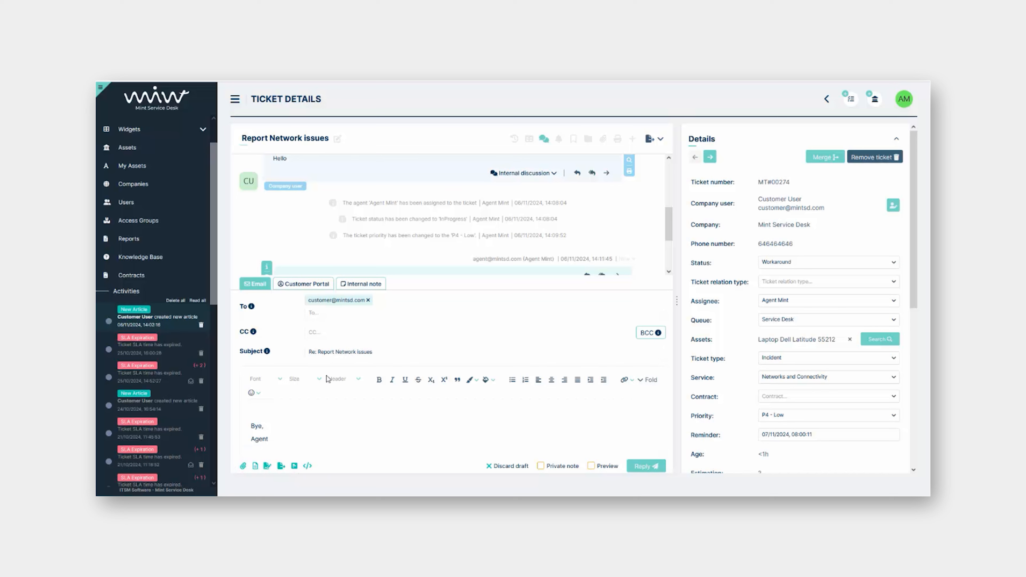
left_click(361, 356)
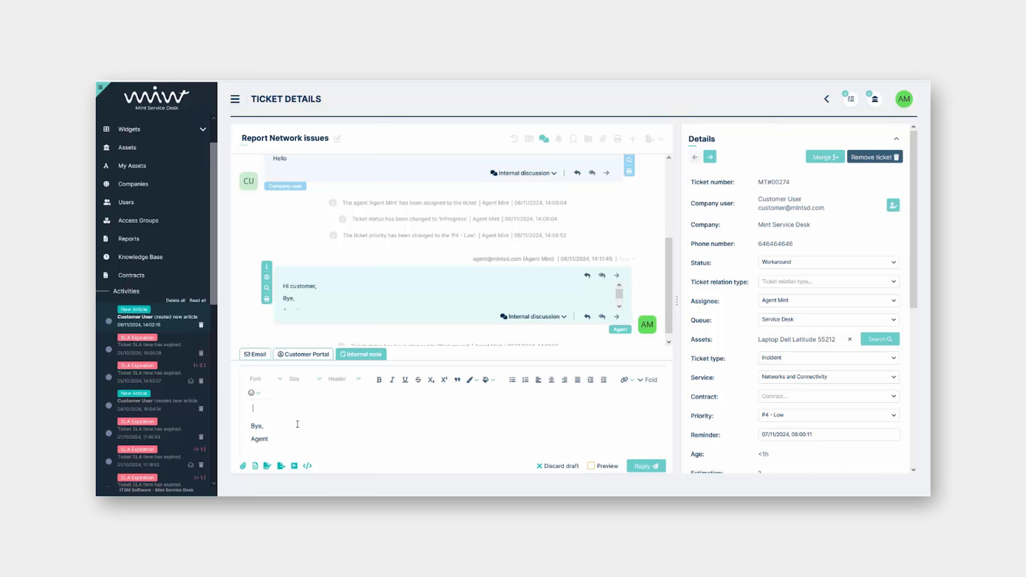
Post the internal note 'Hey team, please check this ticket' and expand the earlier agent message
type("Hey team, please check this ticket")
left_click(646, 466)
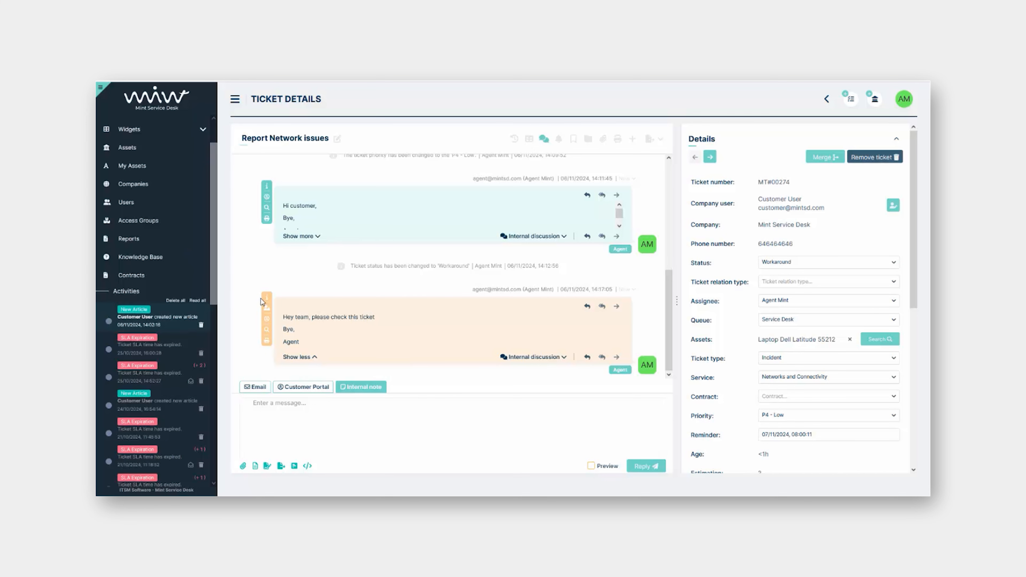
left_click(268, 301)
left_click(466, 254)
left_click(305, 239)
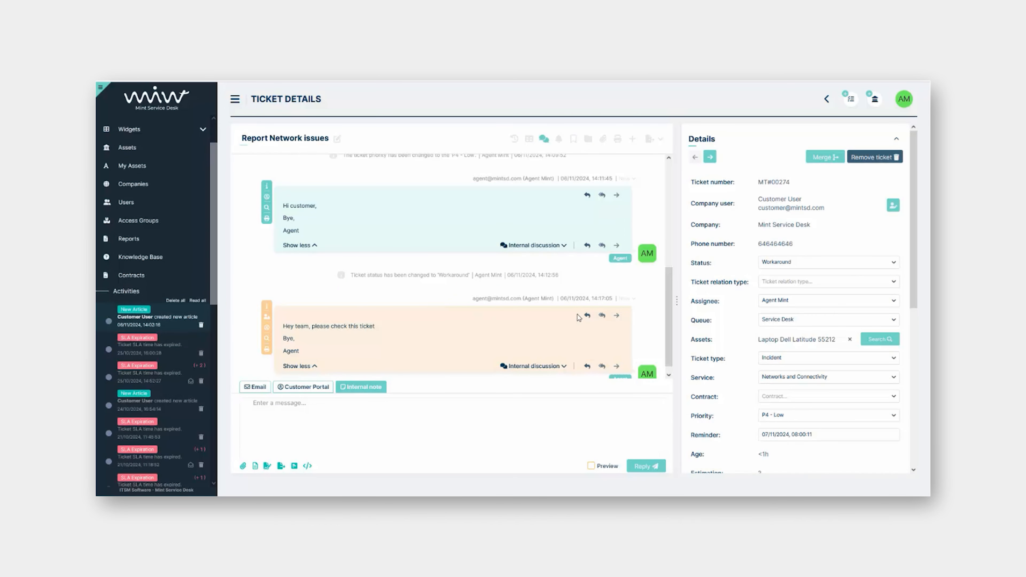
Comment 'please check' on the earlier agent message, mentioning another agent via @a
left_click(553, 248)
scroll(446, 314, "up", 2)
scroll(490, 285, "down", 3)
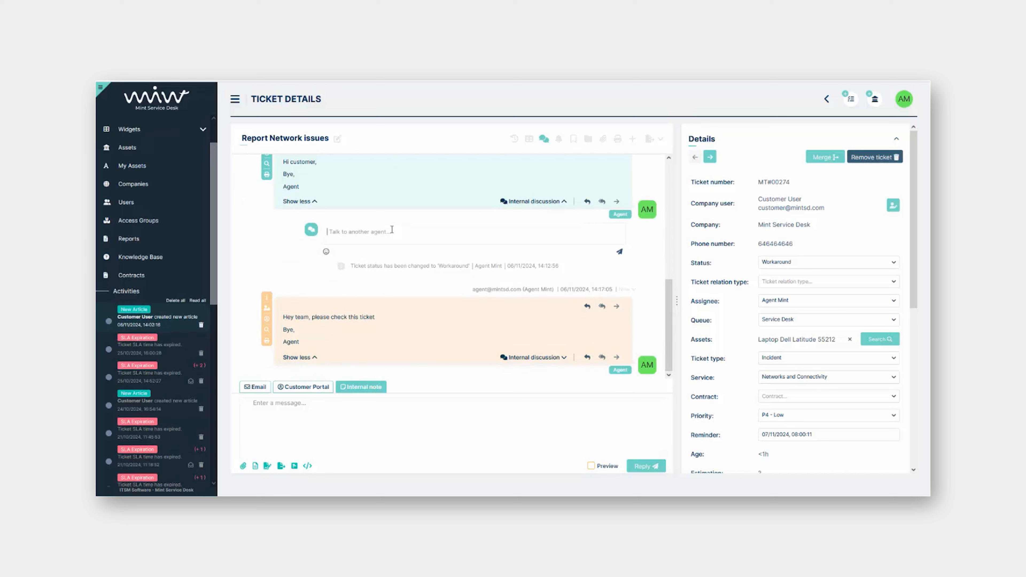
type("@a")
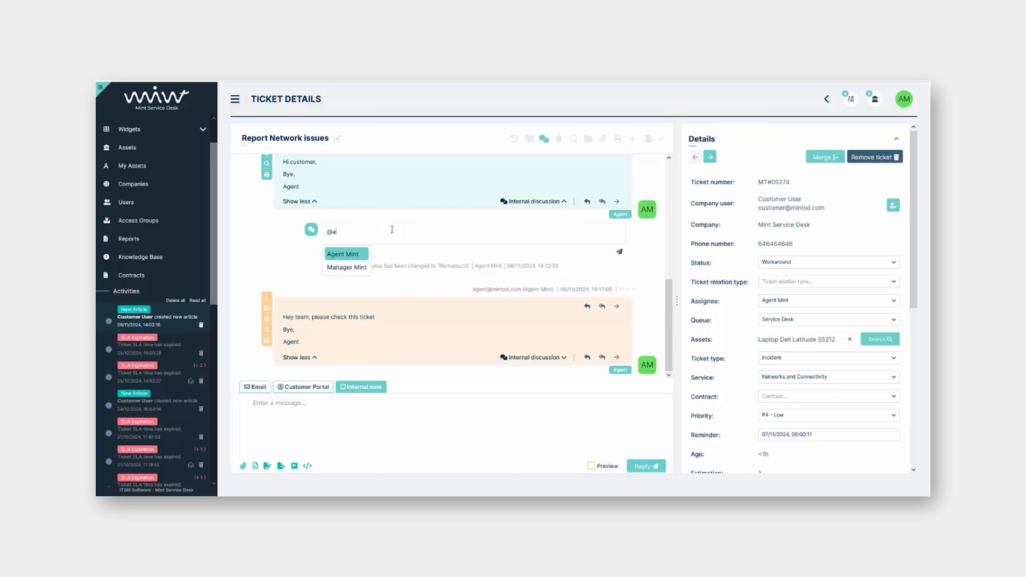
key("Return")
type("please check")
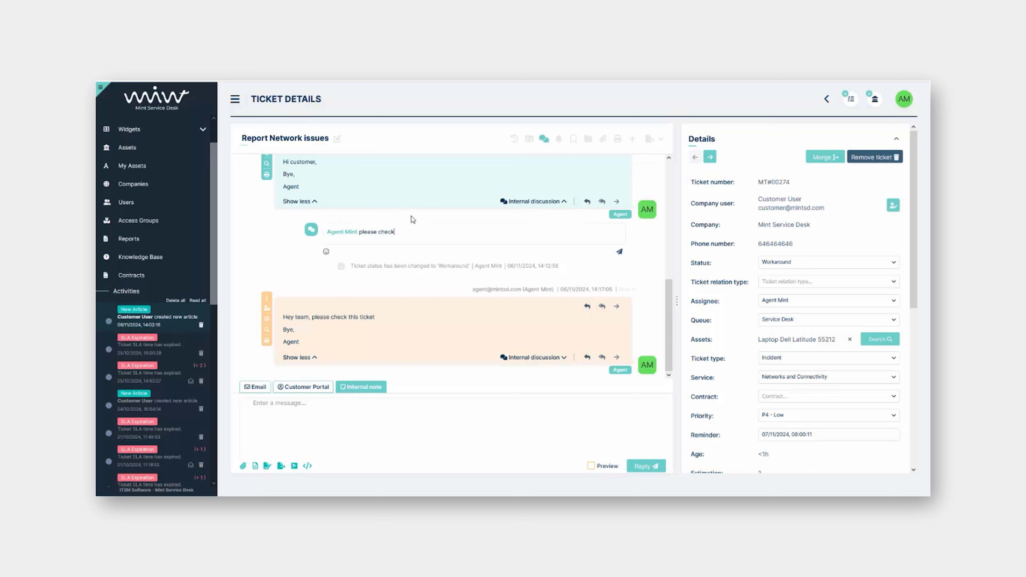
left_click(619, 252)
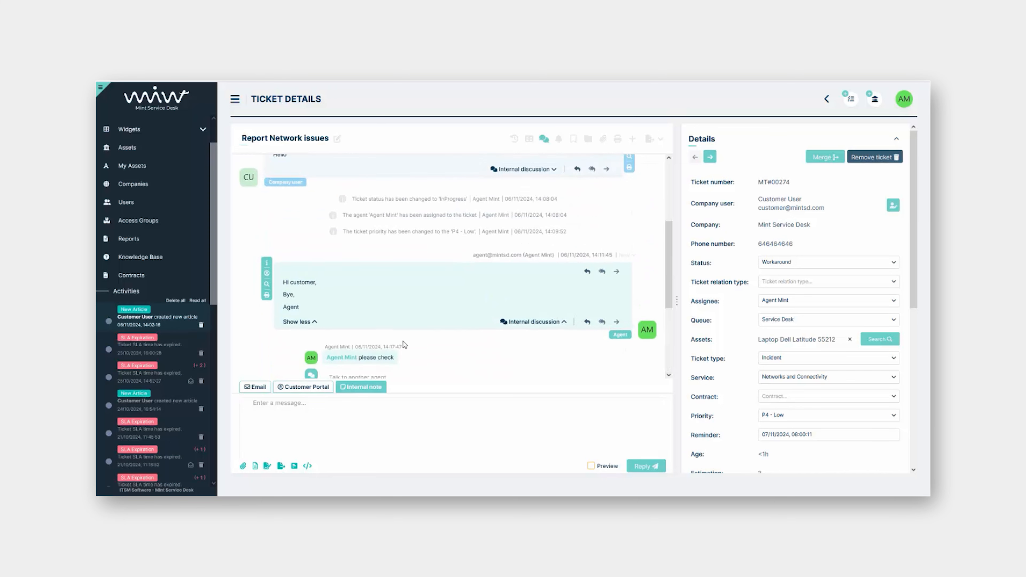
mouse_move(357, 274)
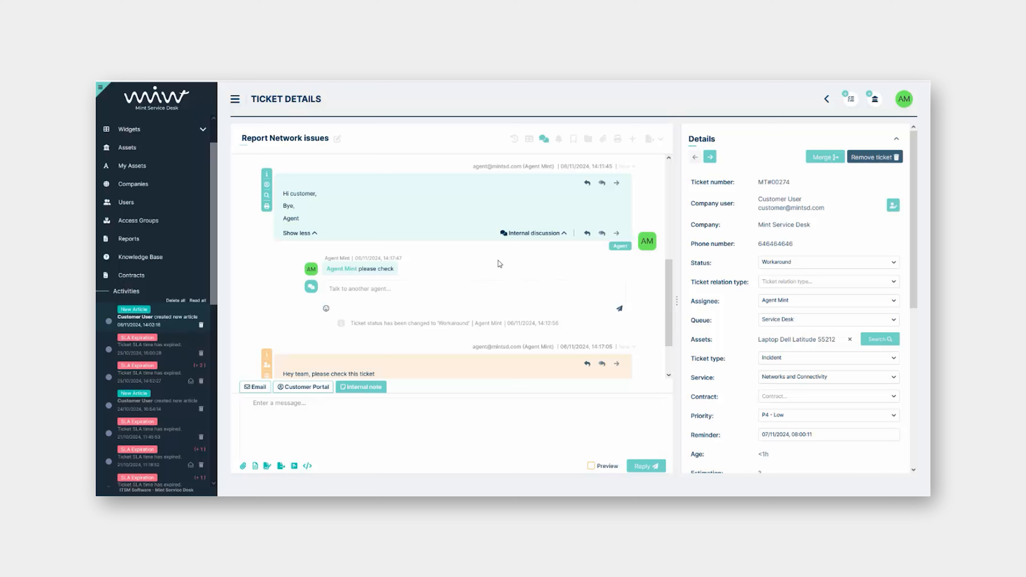
scroll(563, 281, "down", 2)
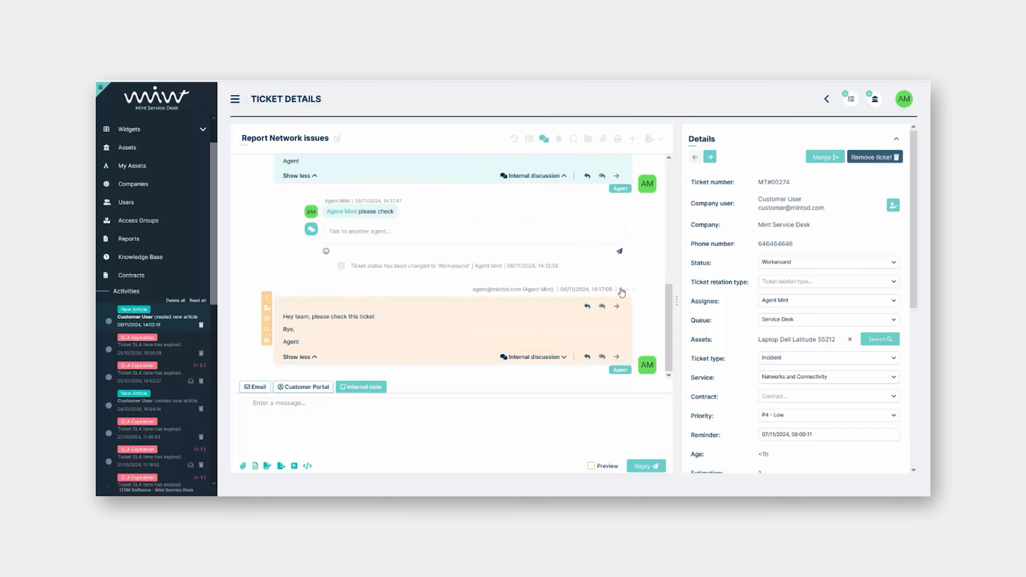
Switch the reply to Email and begin it with 'Dear customer,' on its own line
left_click(253, 387)
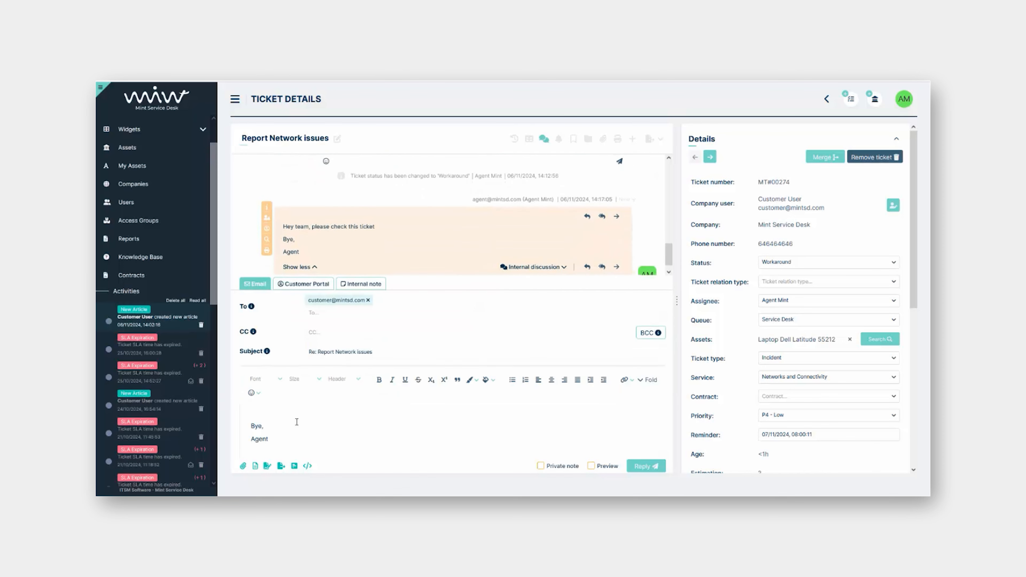
type("Dear customer,")
key("Return")
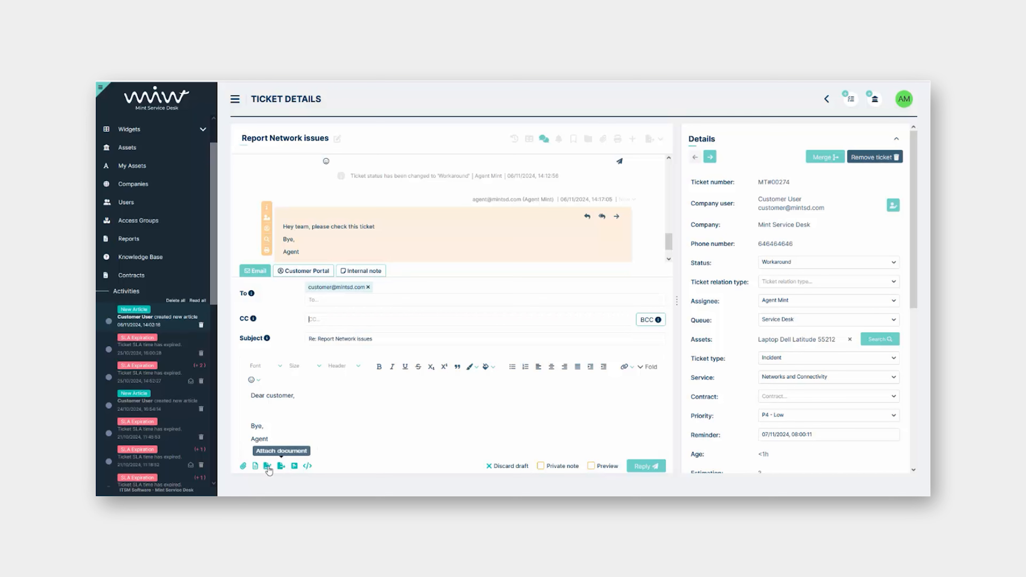
Insert the Demo - Template predefined response into the email and send it
left_click(255, 466)
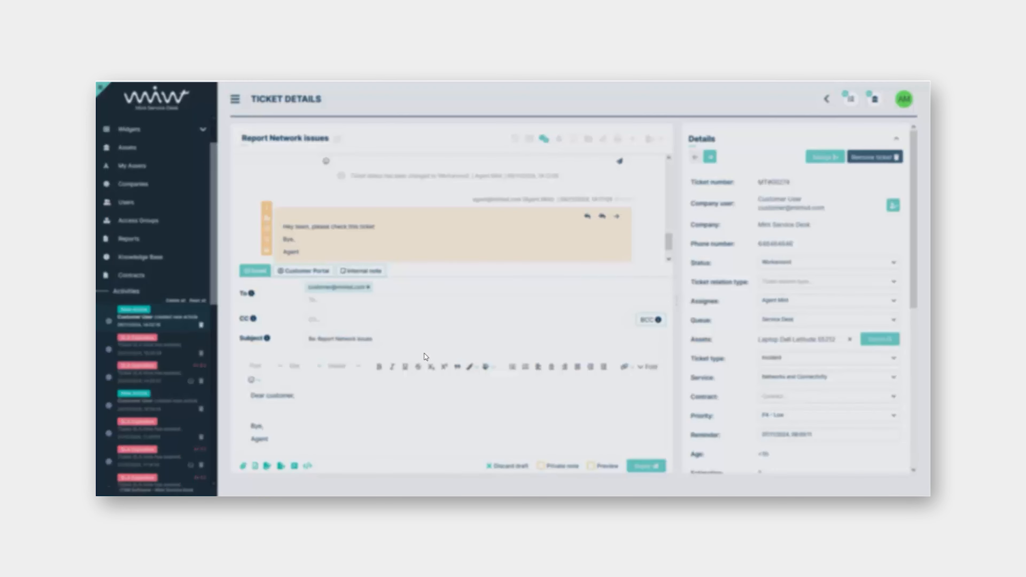
left_click(515, 294)
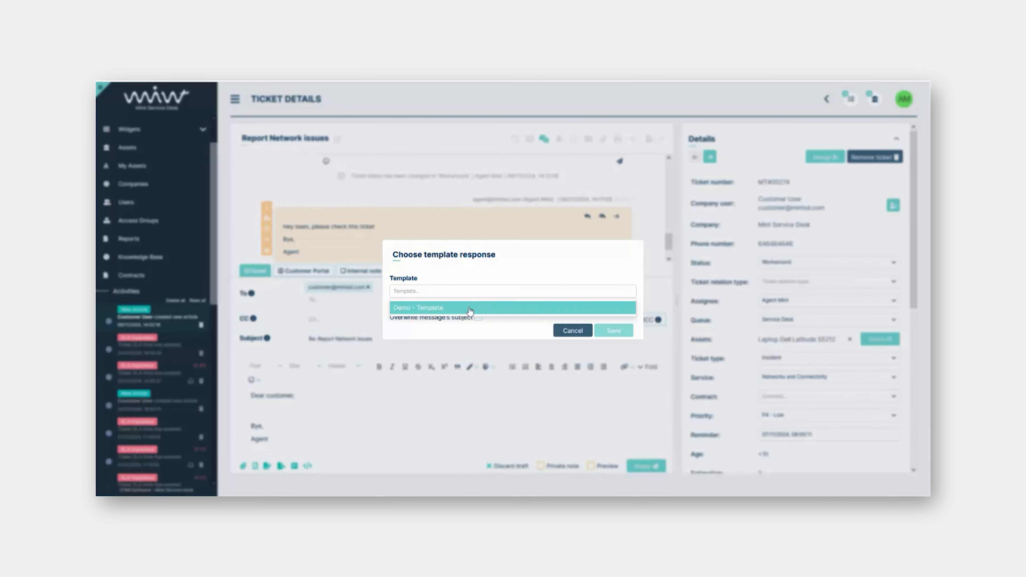
left_click(448, 309)
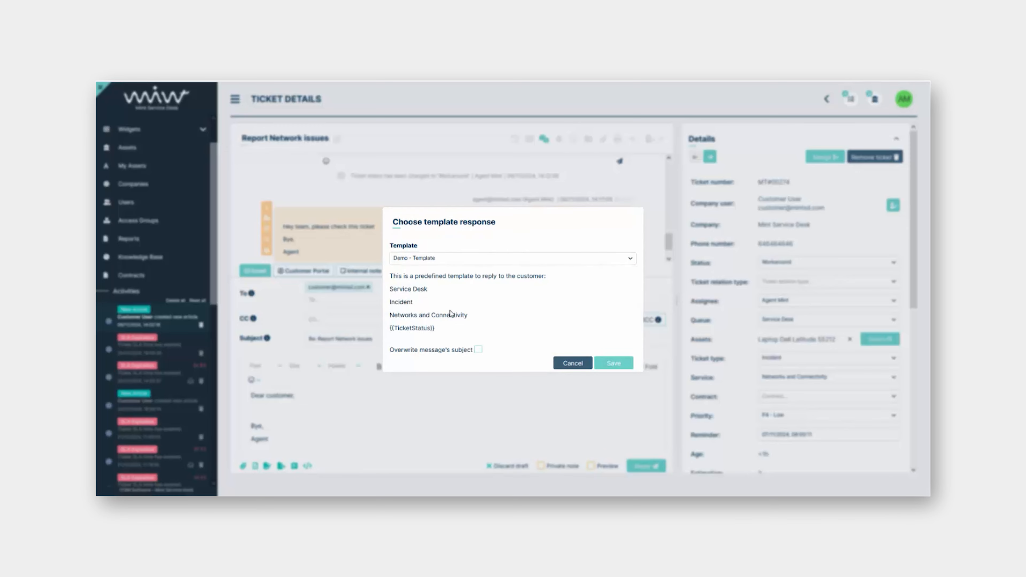
left_click(614, 364)
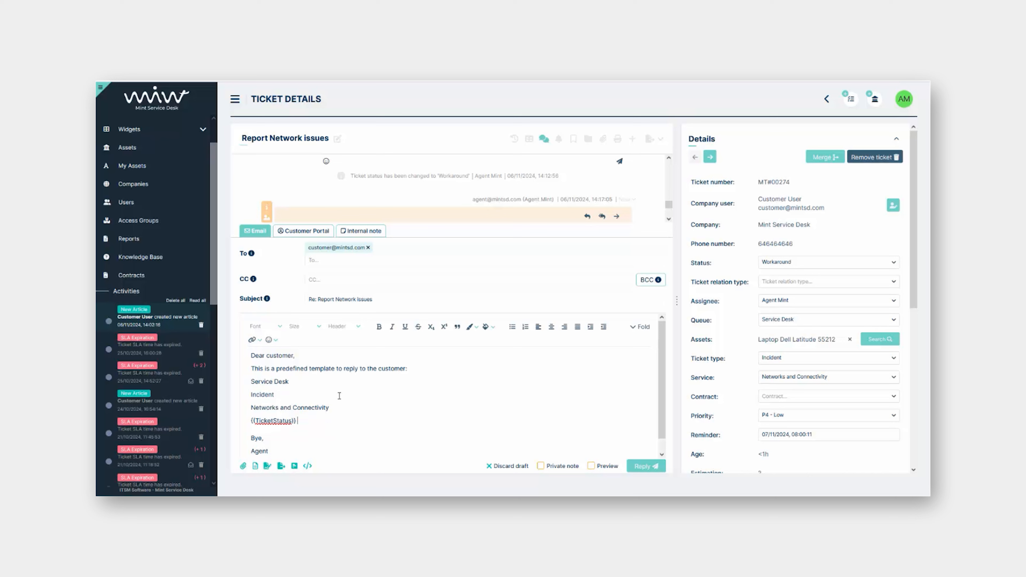
left_click_drag(267, 372, 388, 398)
left_click(387, 398)
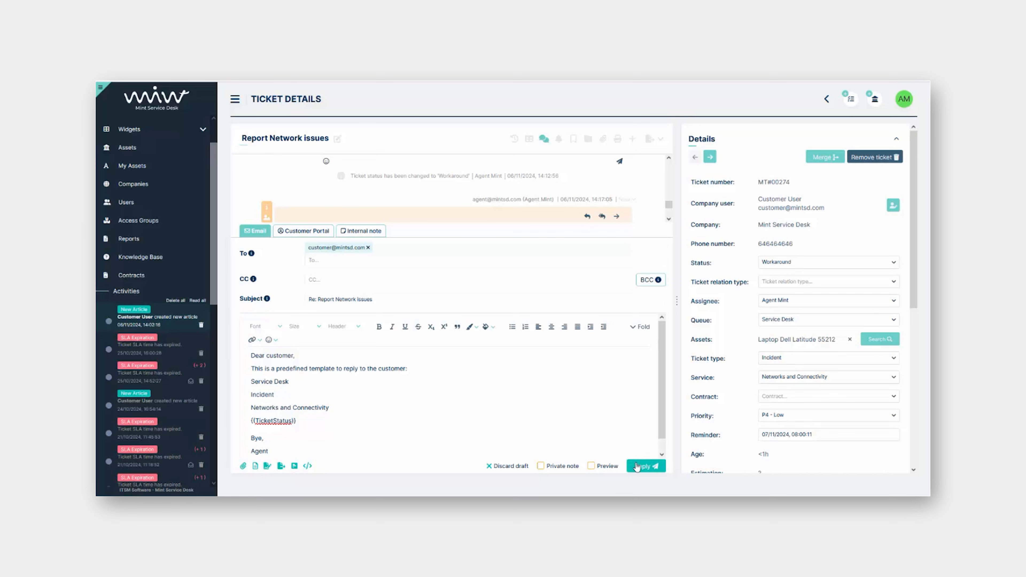
left_click(646, 466)
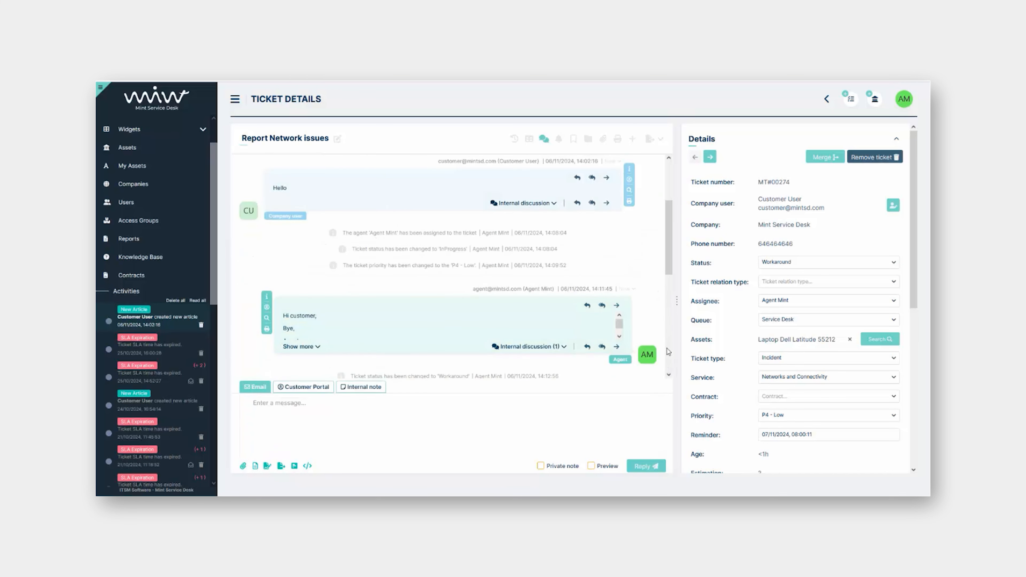
scroll(650, 301, "down", 5)
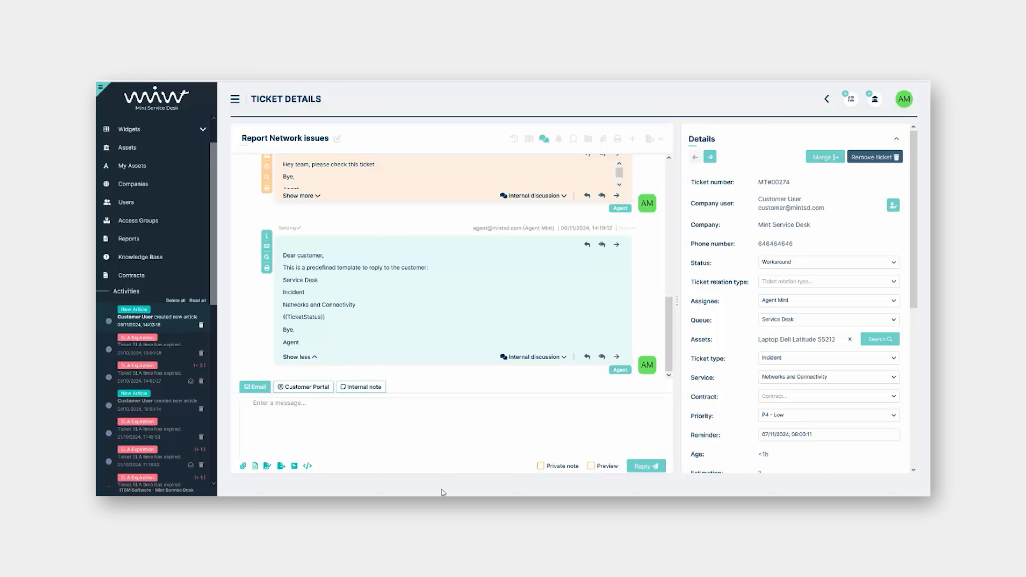
left_click(273, 420)
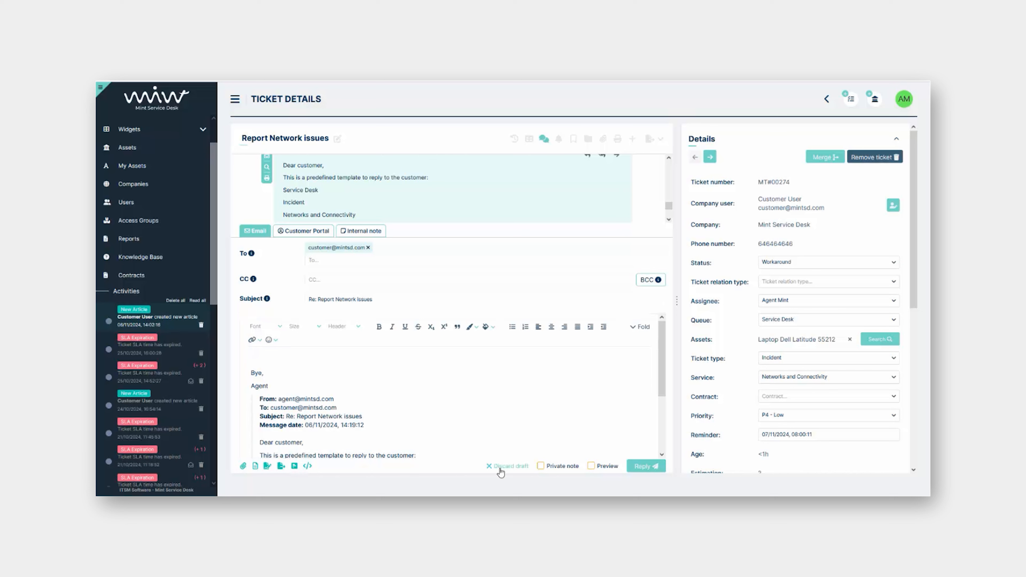
left_click(508, 466)
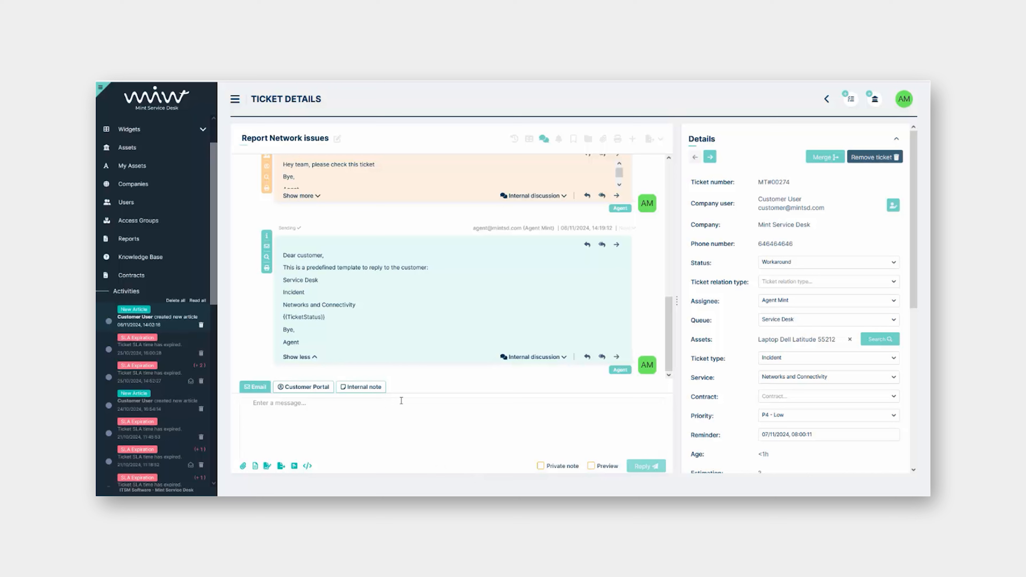
left_click(371, 389)
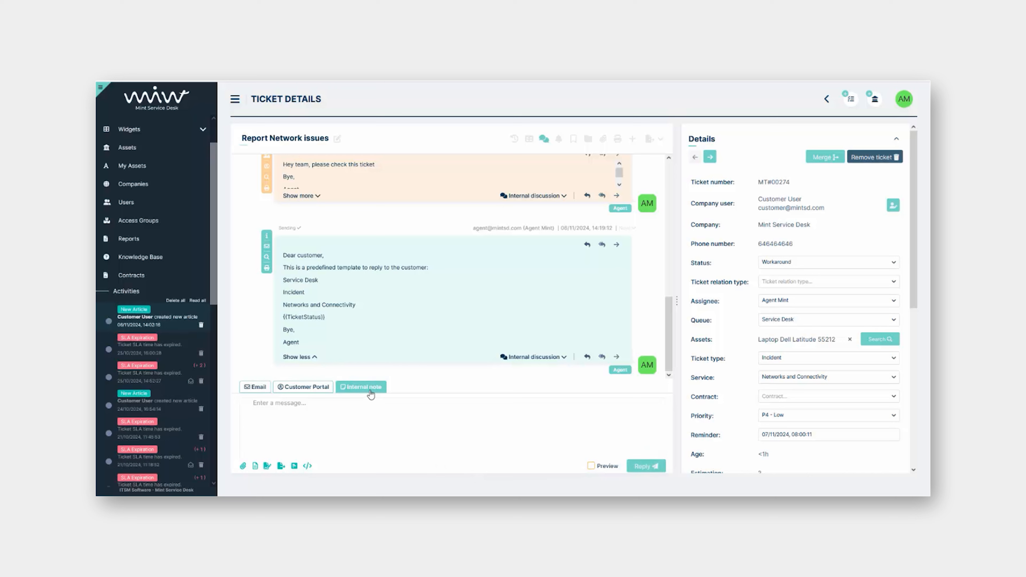
left_click(256, 389)
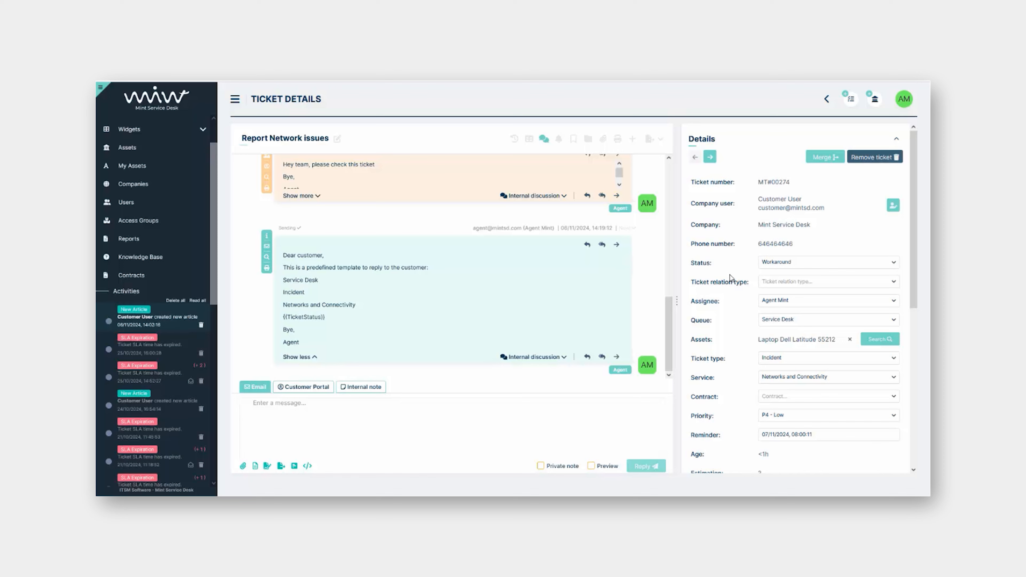
scroll(739, 272, "down", 1)
scroll(739, 271, "down", 3)
scroll(739, 268, "up", 3)
left_click(817, 161)
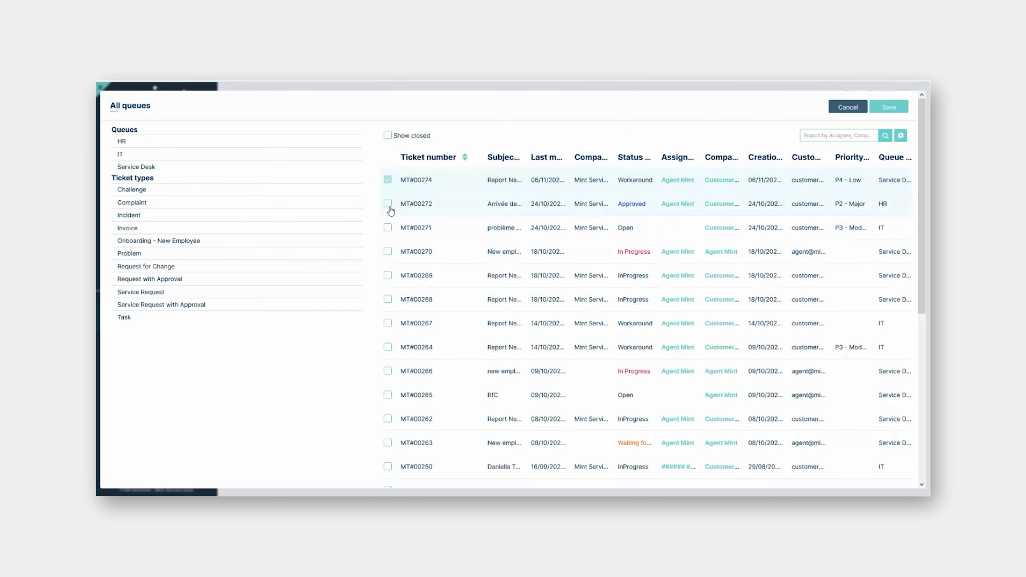
left_click(388, 204)
scroll(767, 311, "down", 4)
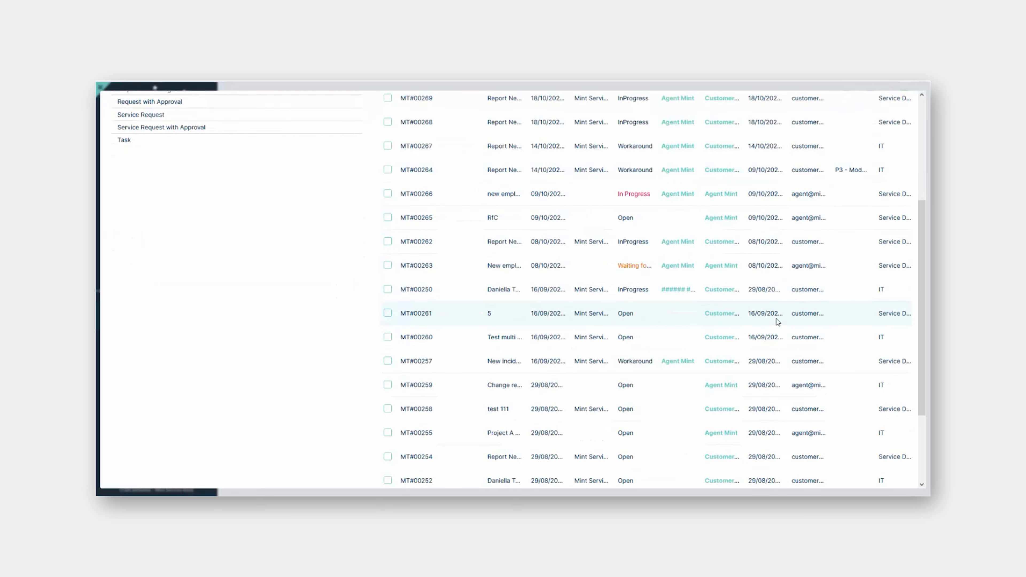
scroll(779, 319, "down", 3)
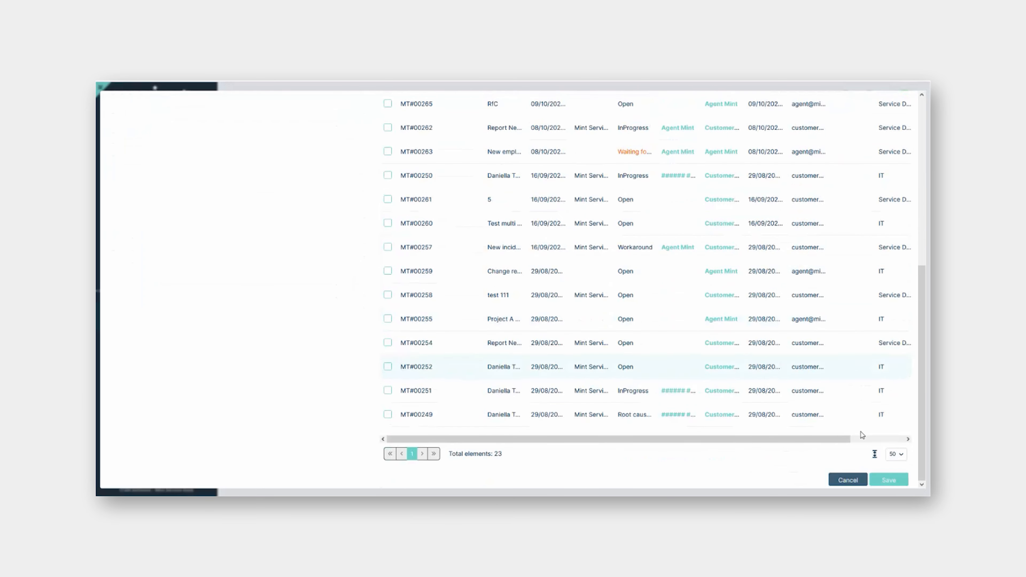
left_click(848, 480)
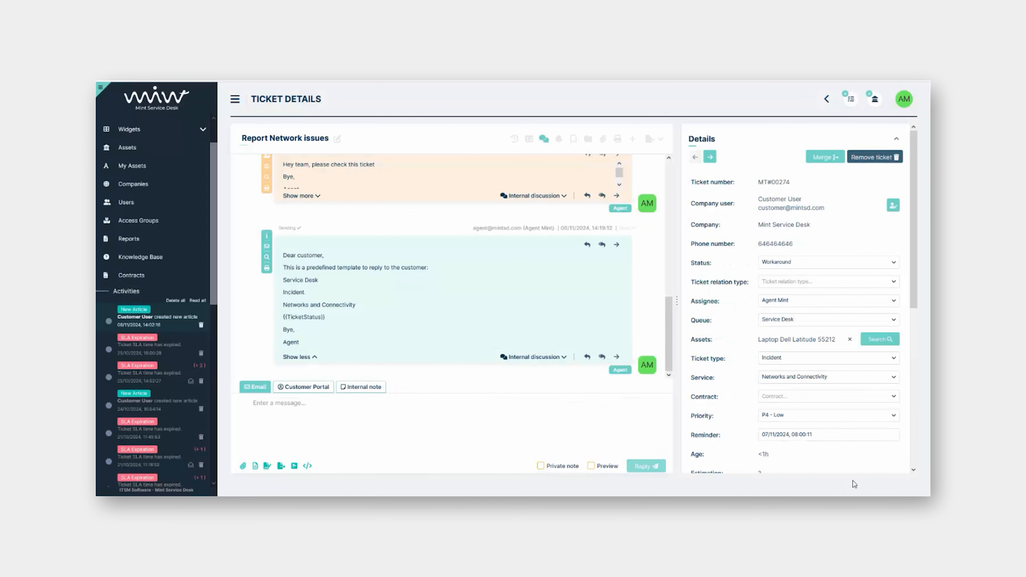
left_click(874, 159)
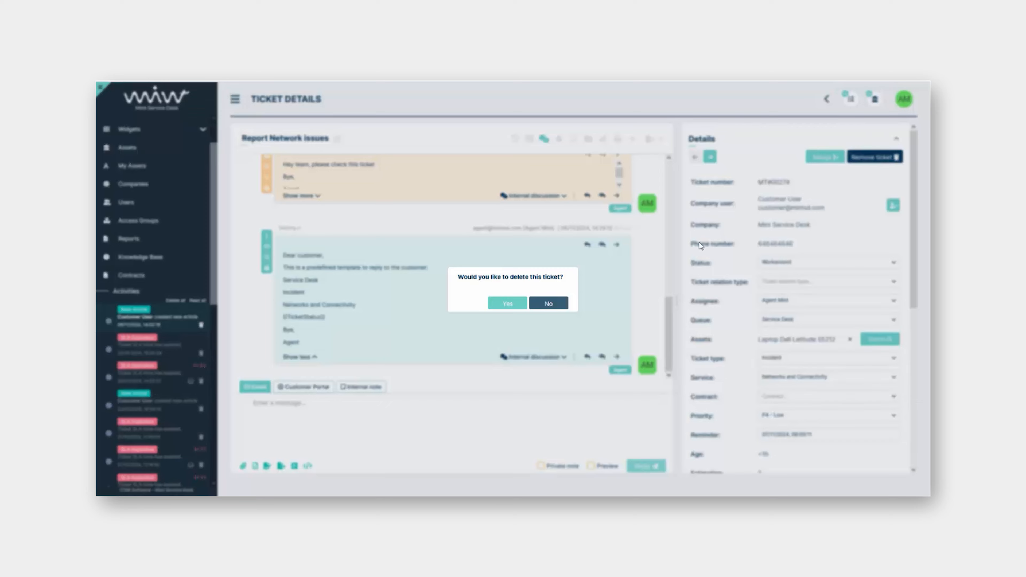
left_click(543, 304)
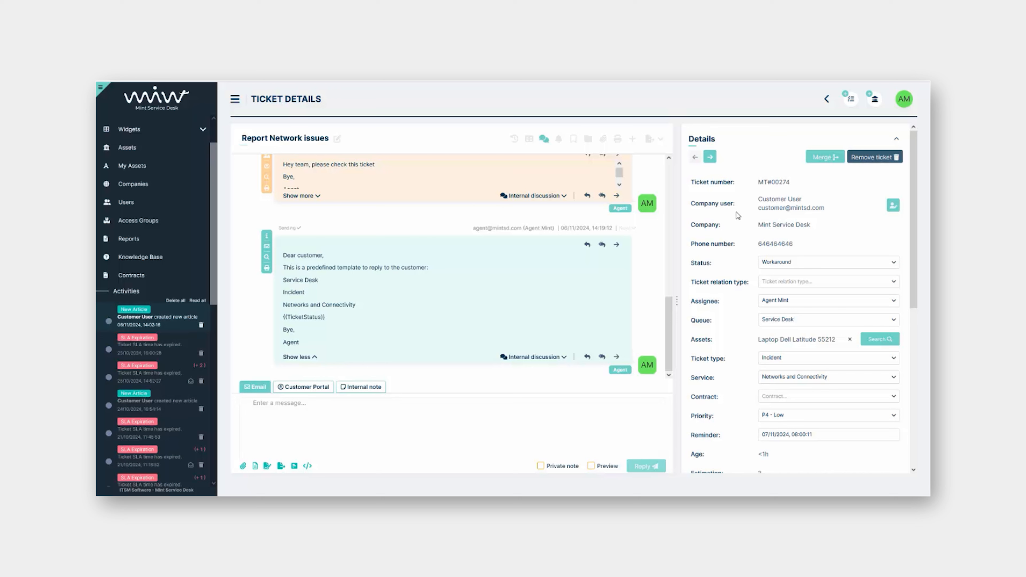
scroll(741, 214, "down", 3)
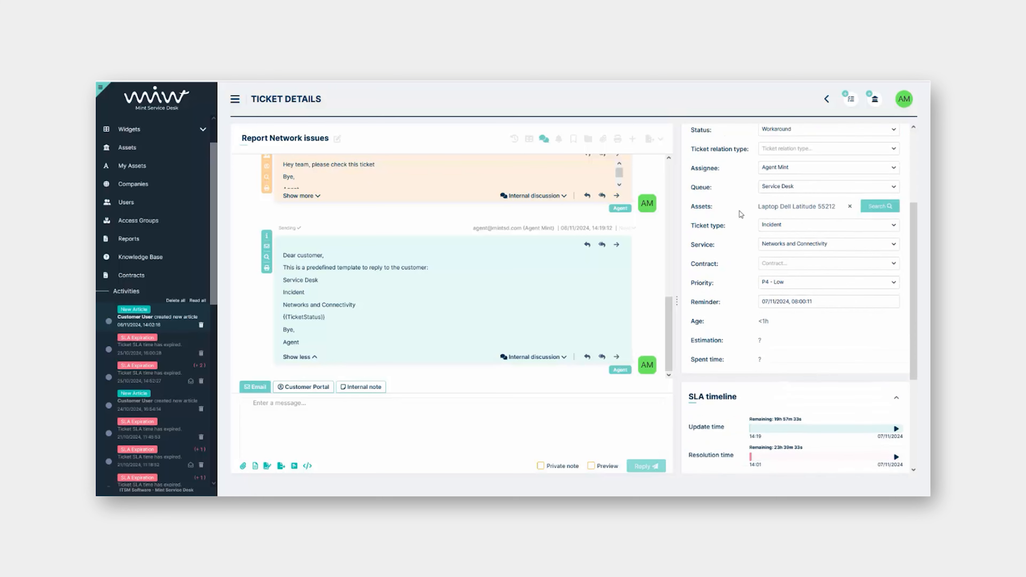
scroll(741, 214, "down", 4)
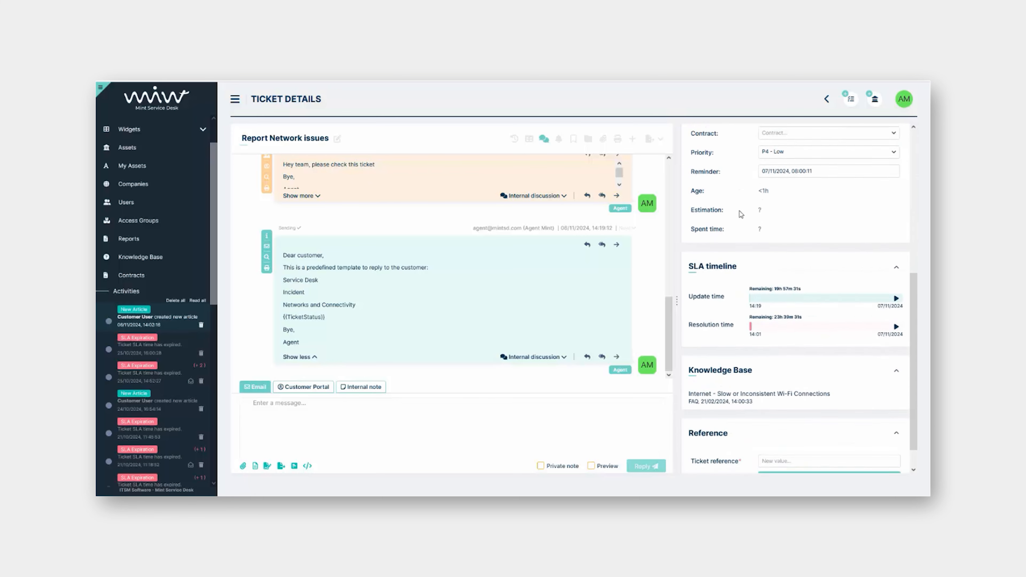
scroll(741, 214, "up", 7)
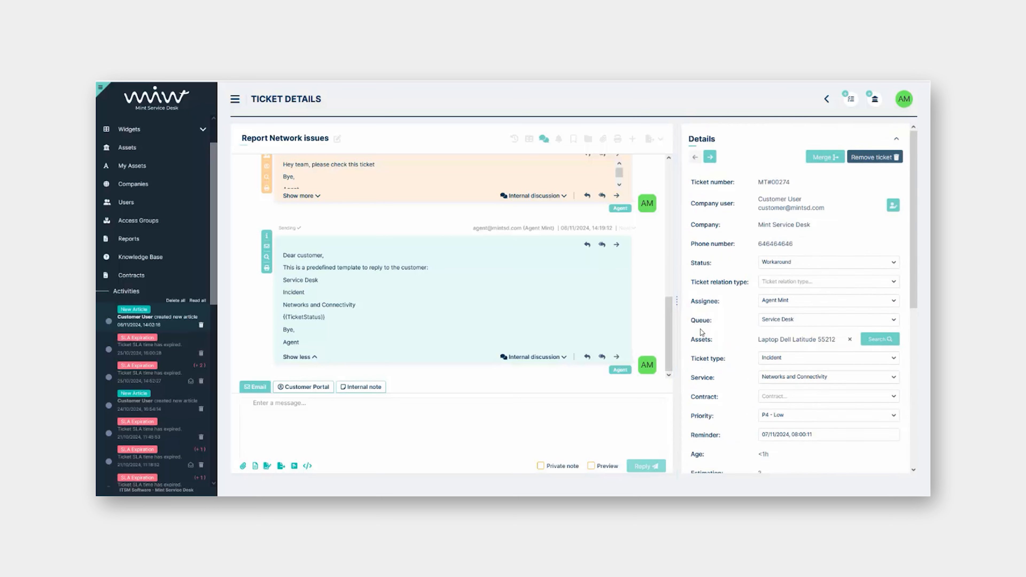
Start a new ticket and discard the saved draft's contents
left_click(851, 105)
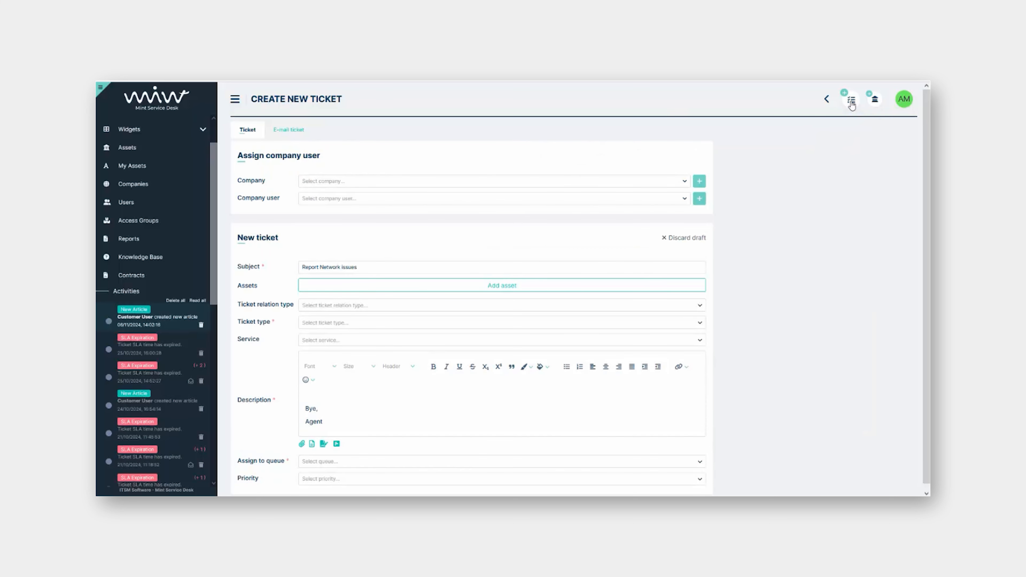
scroll(618, 376, "down", 2)
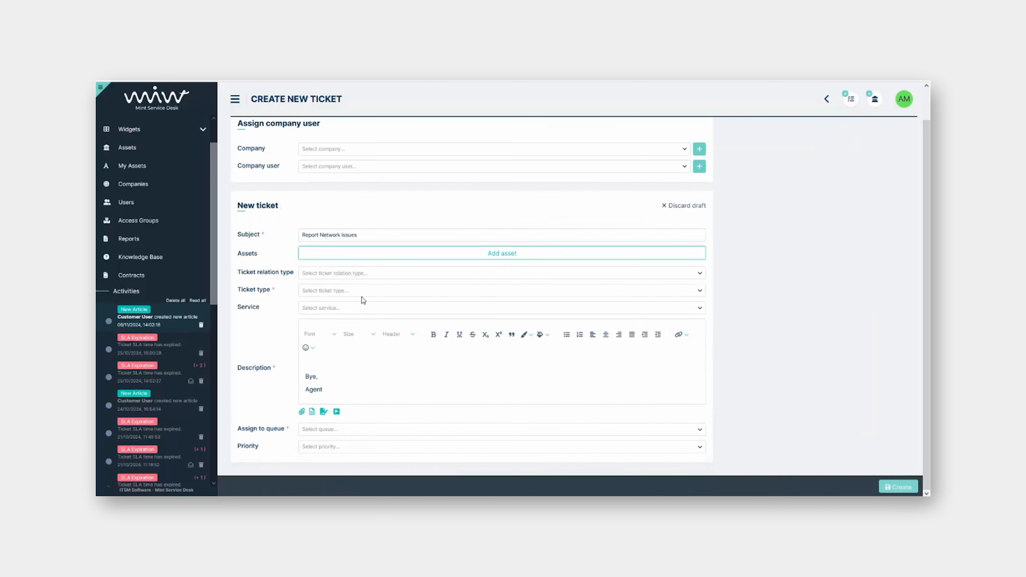
scroll(493, 275, "up", 2)
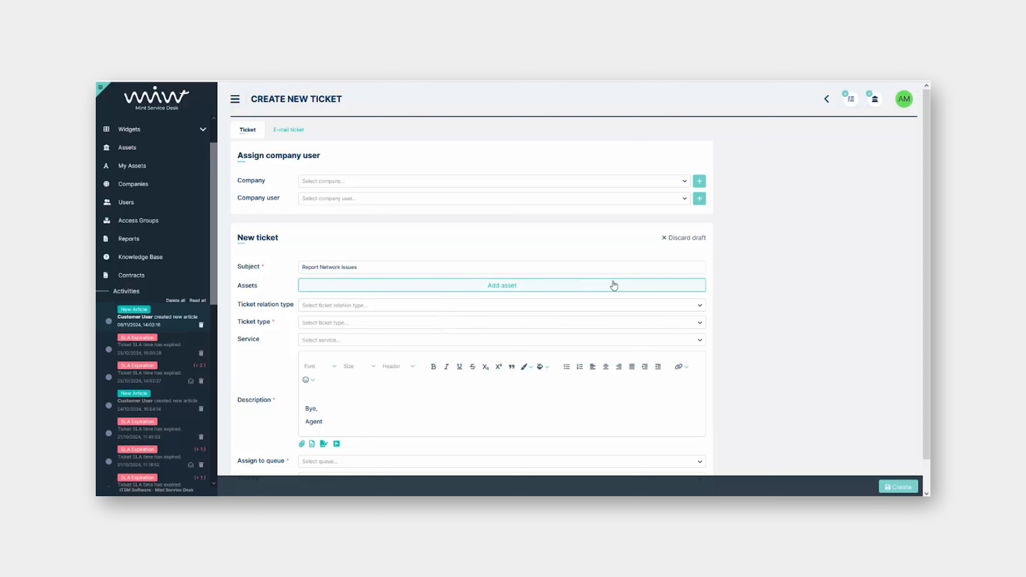
left_click(686, 239)
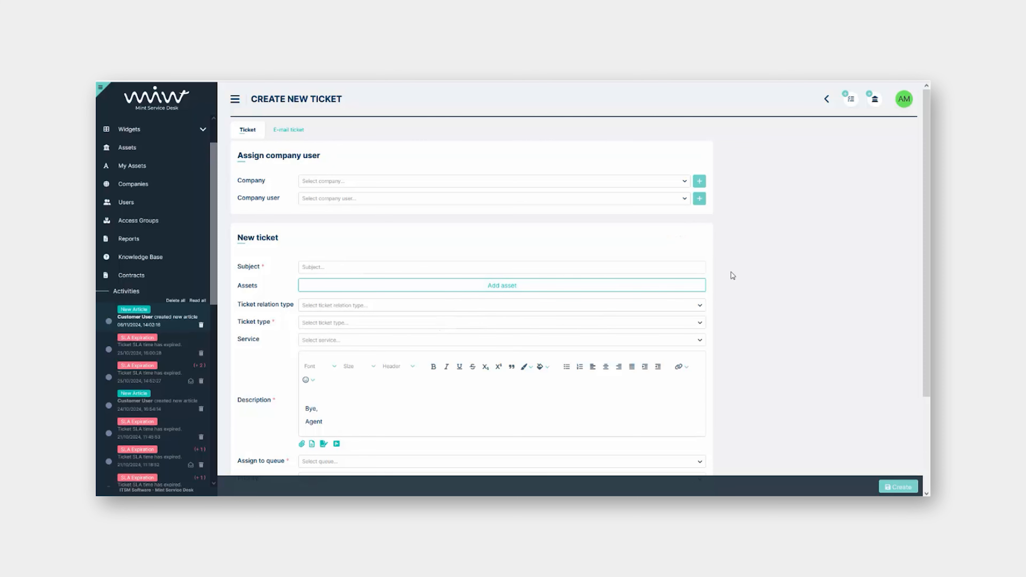
scroll(732, 279, "down", 2)
scroll(733, 279, "up", 1)
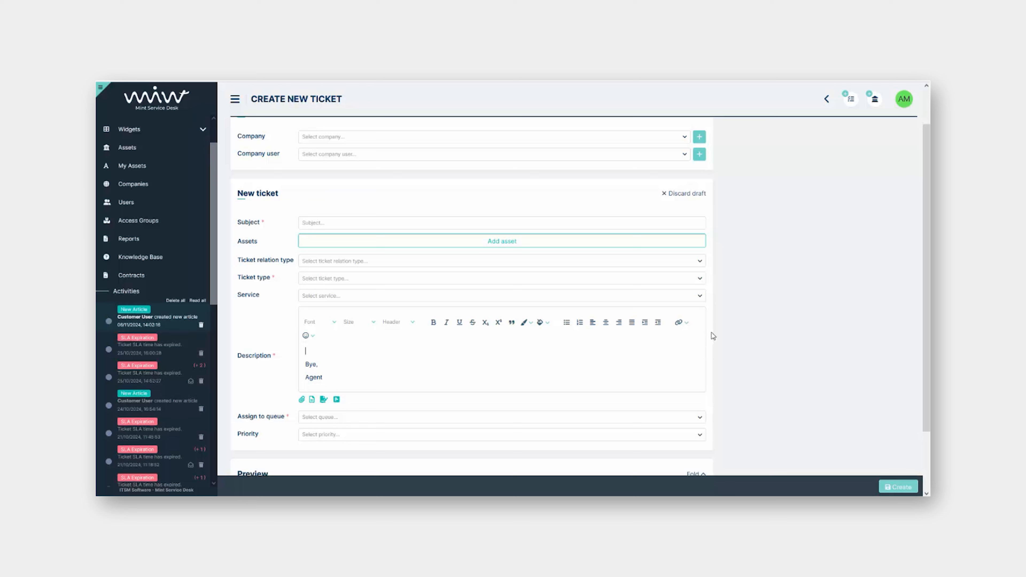
Set the ticket type to Incident, then change it to Request for Change
left_click(396, 261)
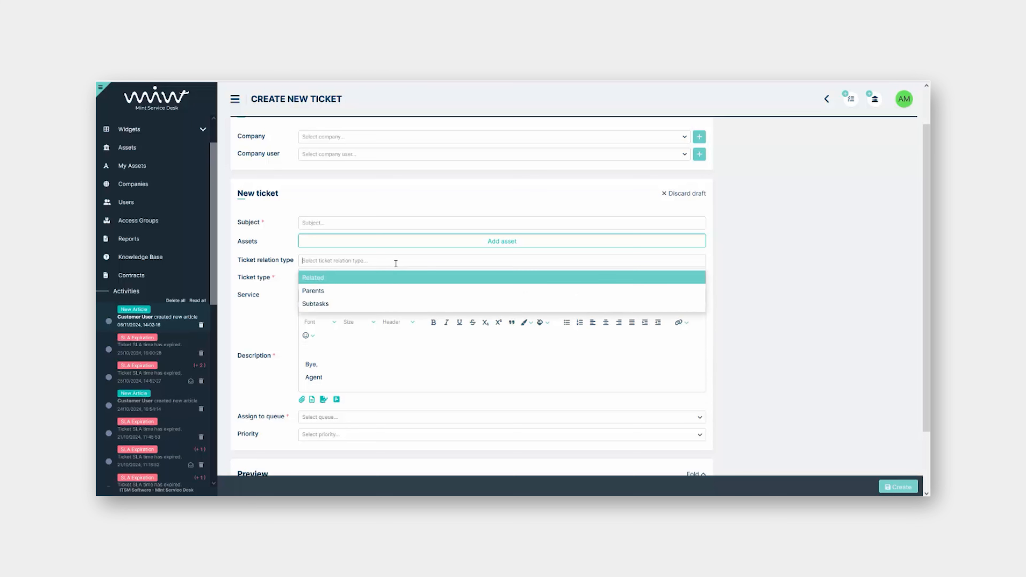
left_click(804, 257)
left_click(451, 279)
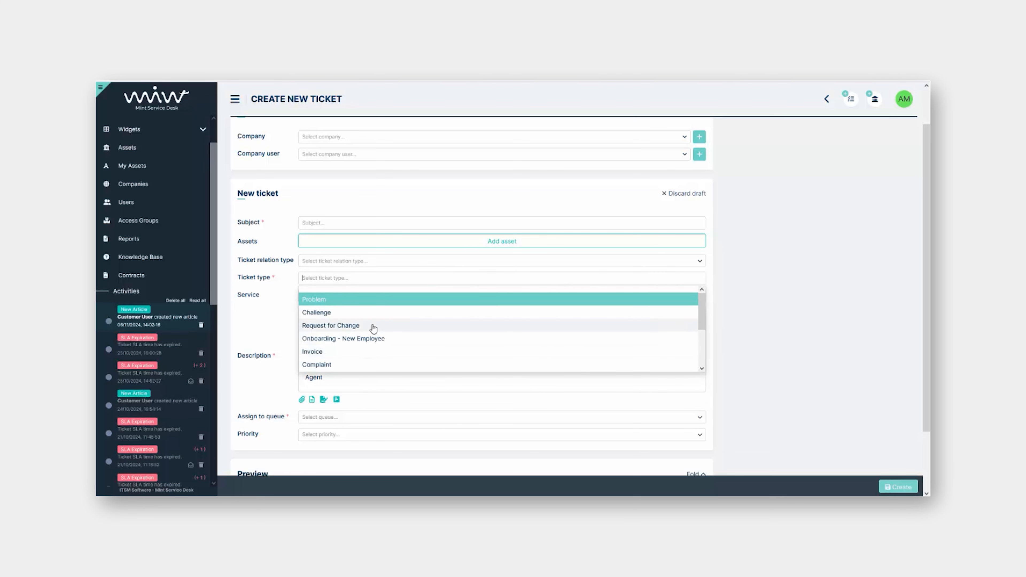
scroll(372, 327, "down", 1)
left_click(353, 346)
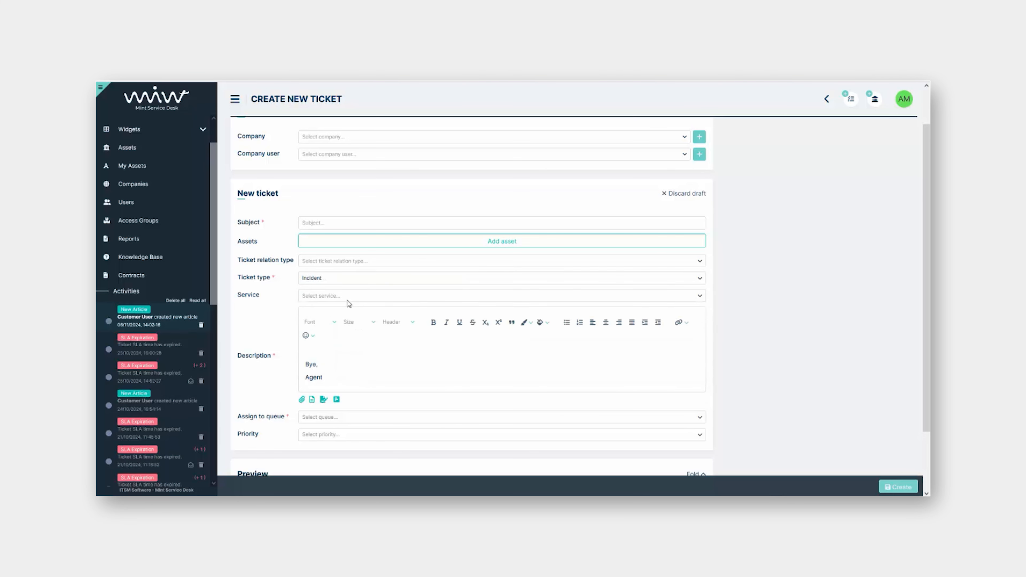
scroll(792, 234, "up", 1)
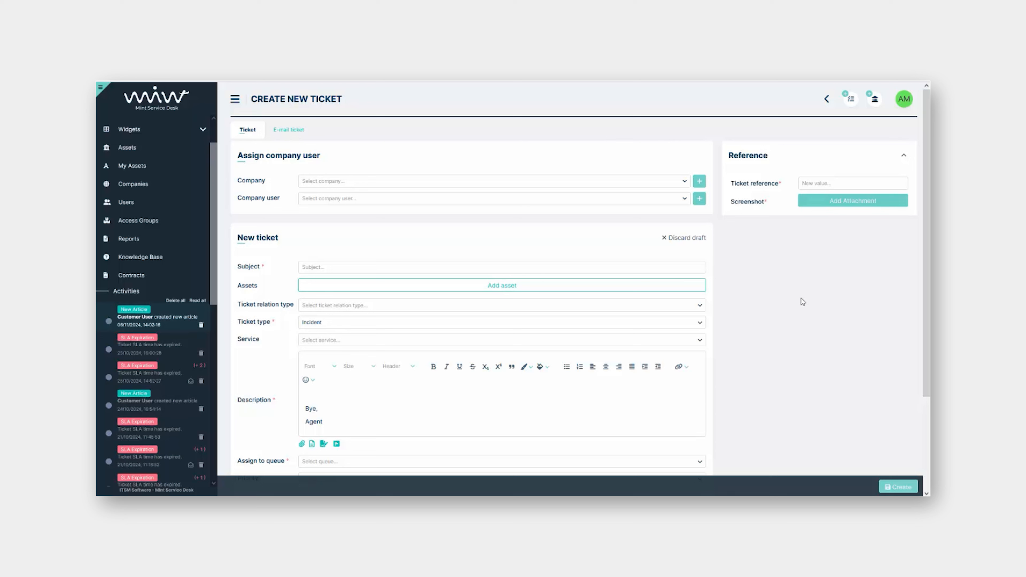
left_click(416, 324)
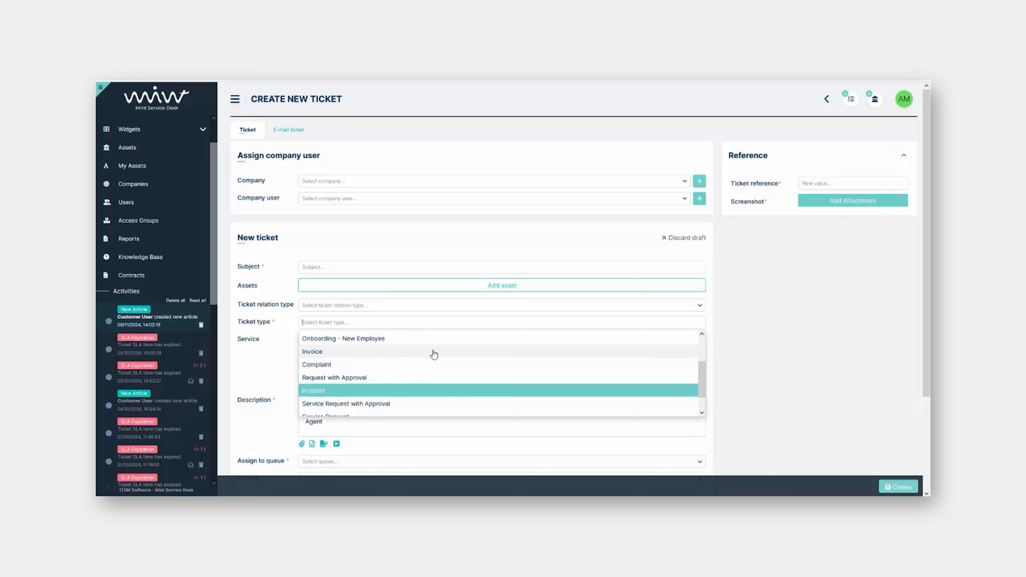
scroll(434, 354, "down", 1)
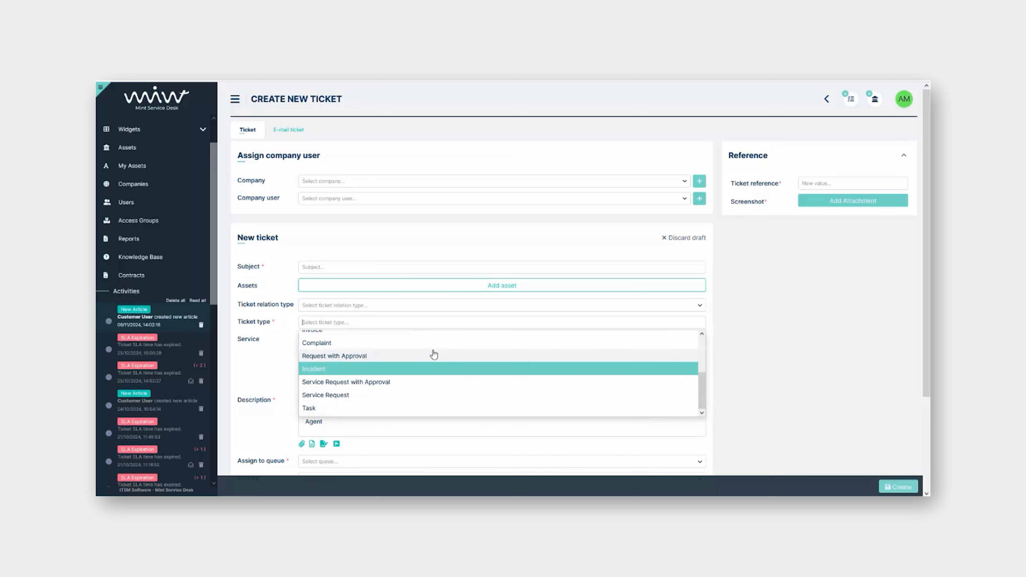
scroll(430, 356, "up", 3)
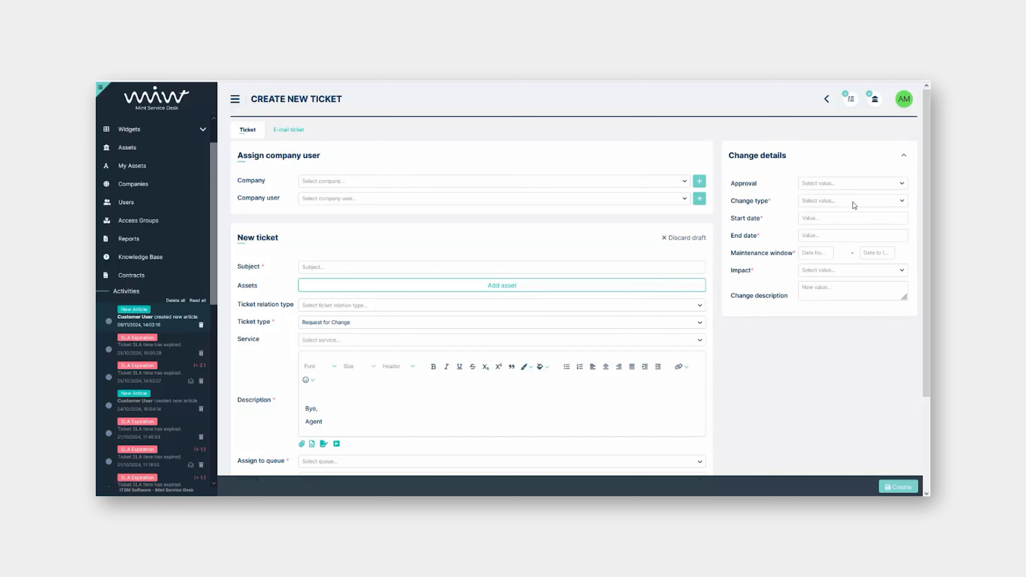
left_click(849, 206)
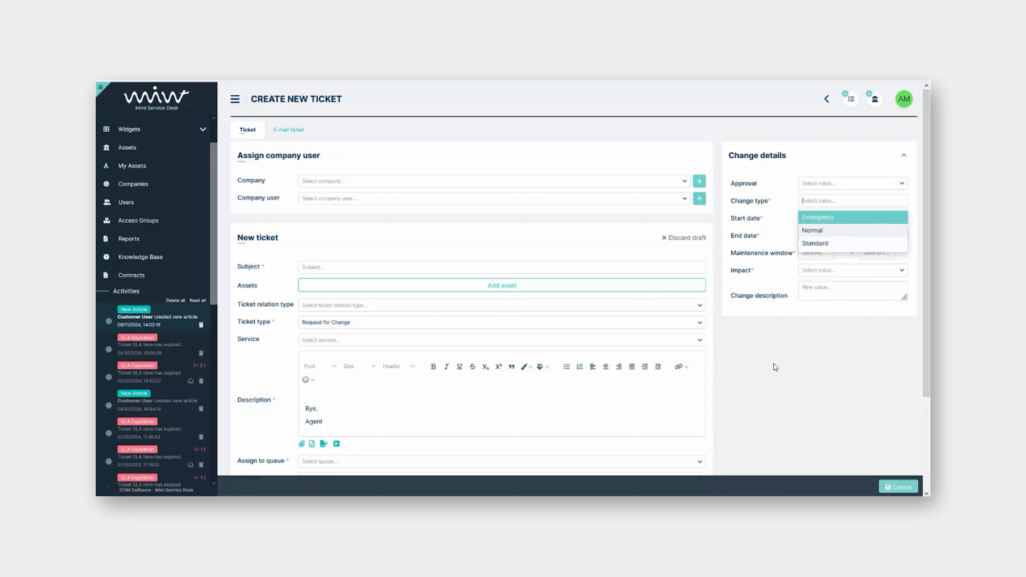
left_click(784, 352)
left_click(814, 220)
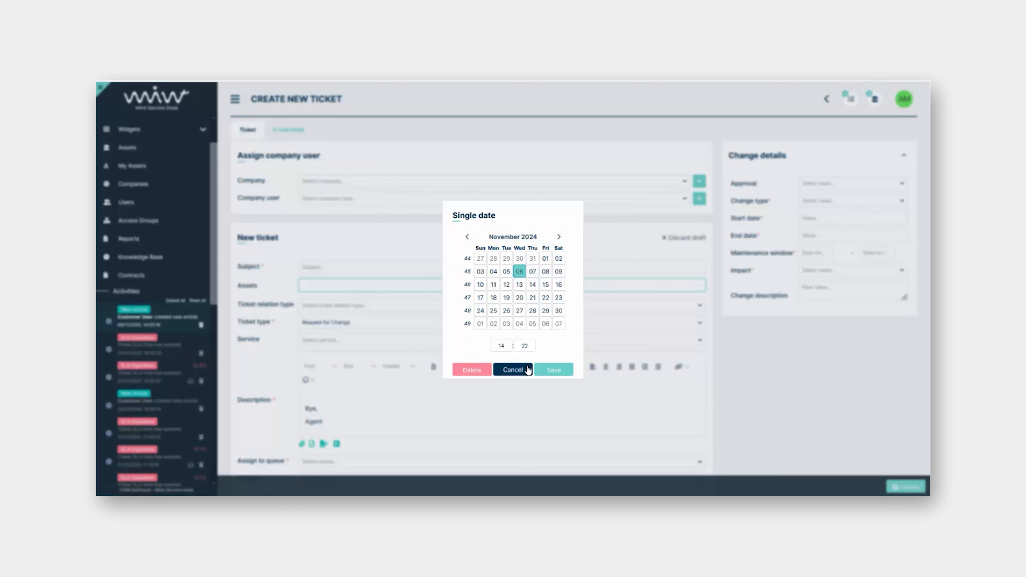
left_click(513, 370)
left_click(820, 183)
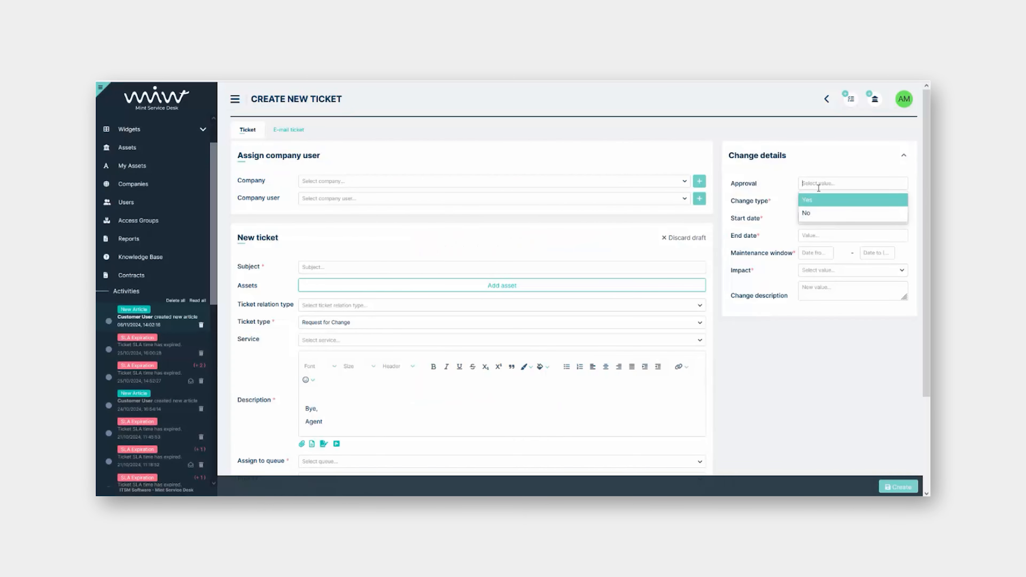
left_click(830, 351)
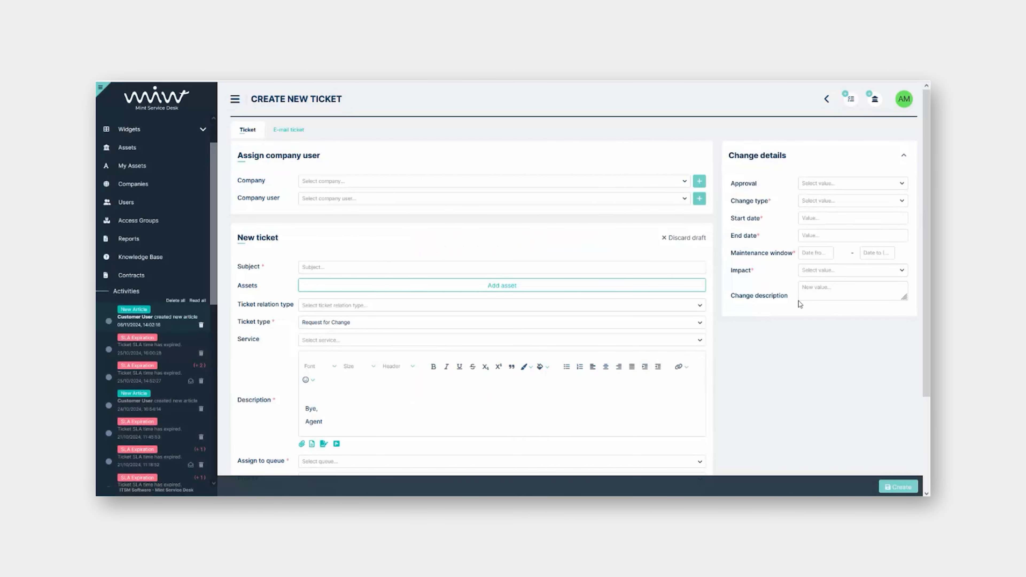
left_click(810, 270)
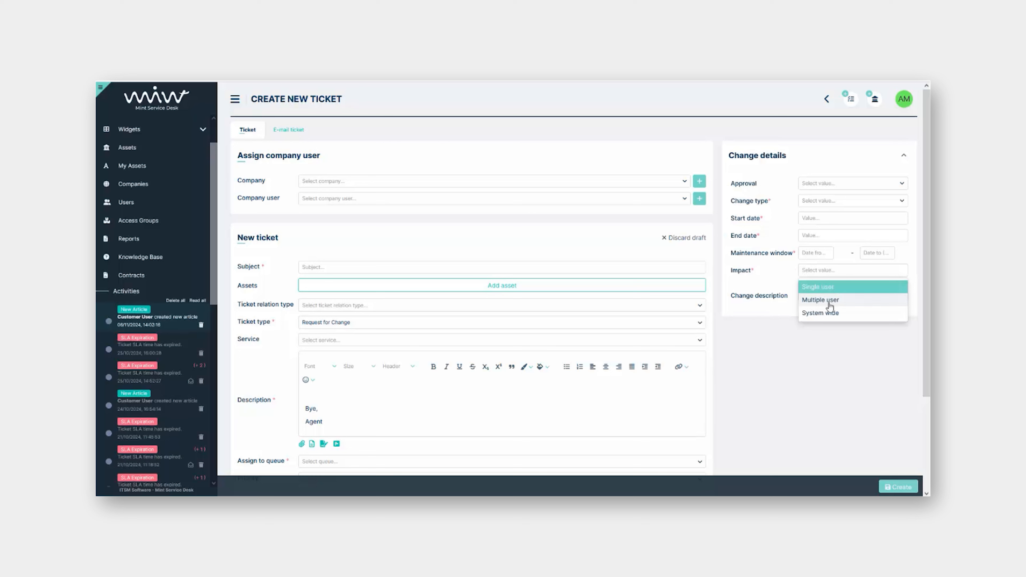
left_click(813, 359)
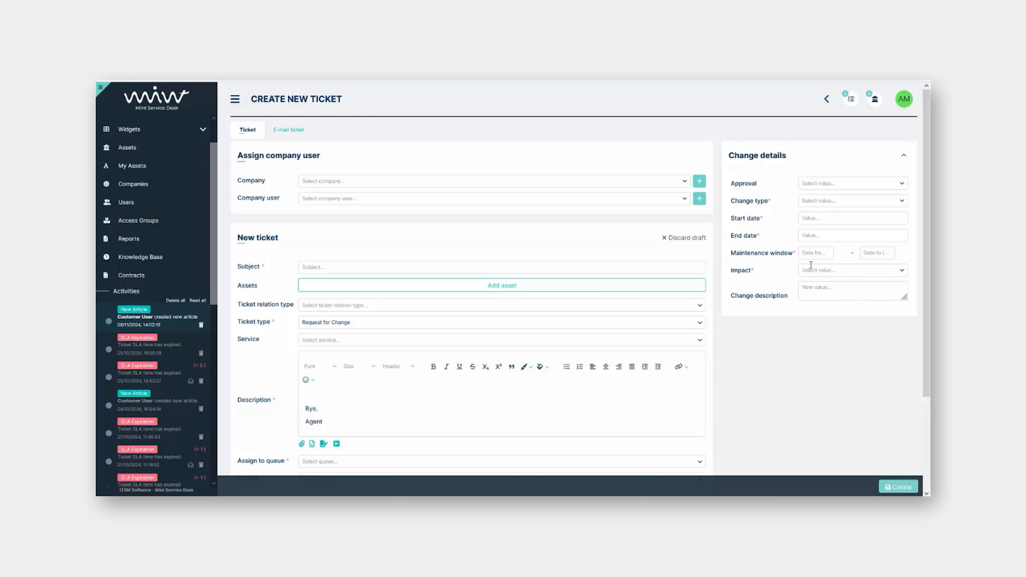
left_click(826, 253)
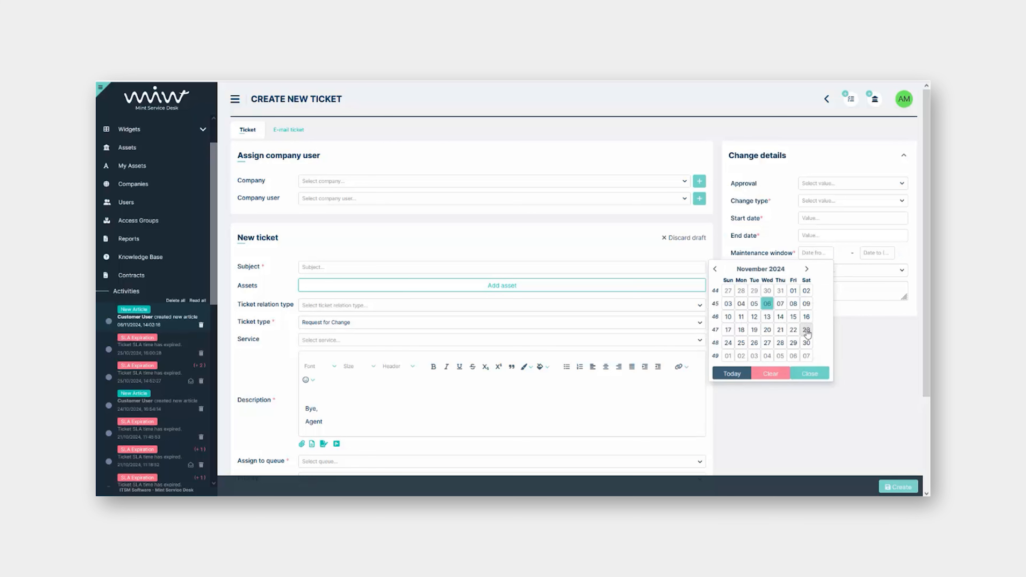
left_click(845, 352)
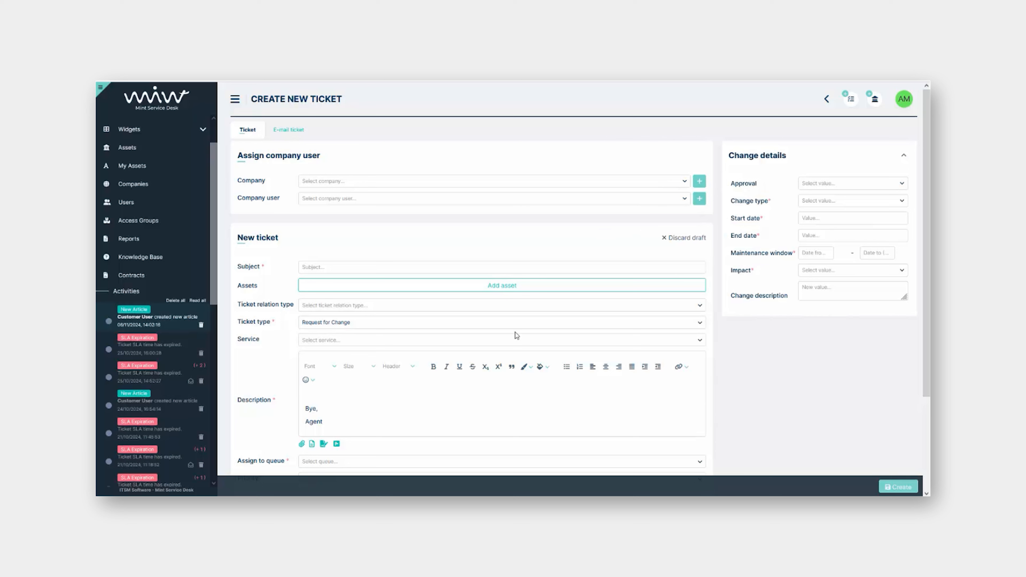
Make the ticket an Onboarding - New Employee request with subject 'New employee'
left_click(512, 323)
left_click(424, 385)
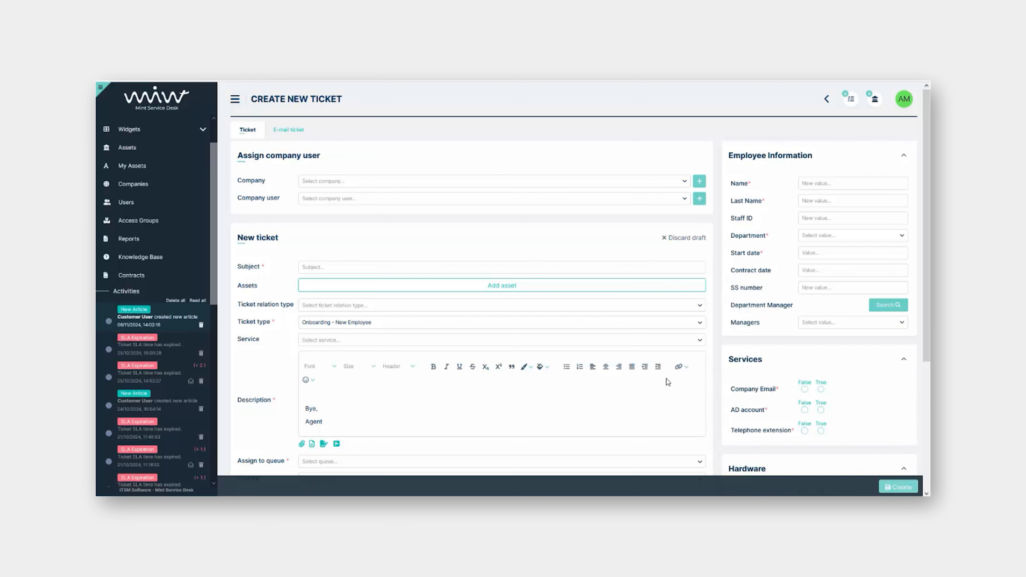
left_click(463, 267)
type("New employee")
Enter the employee's first and last name, department IT, and start date 15/11/2024
left_click(738, 176)
type("Mint")
key("Tab")
type("Ag")
left_click(824, 235)
left_click(824, 236)
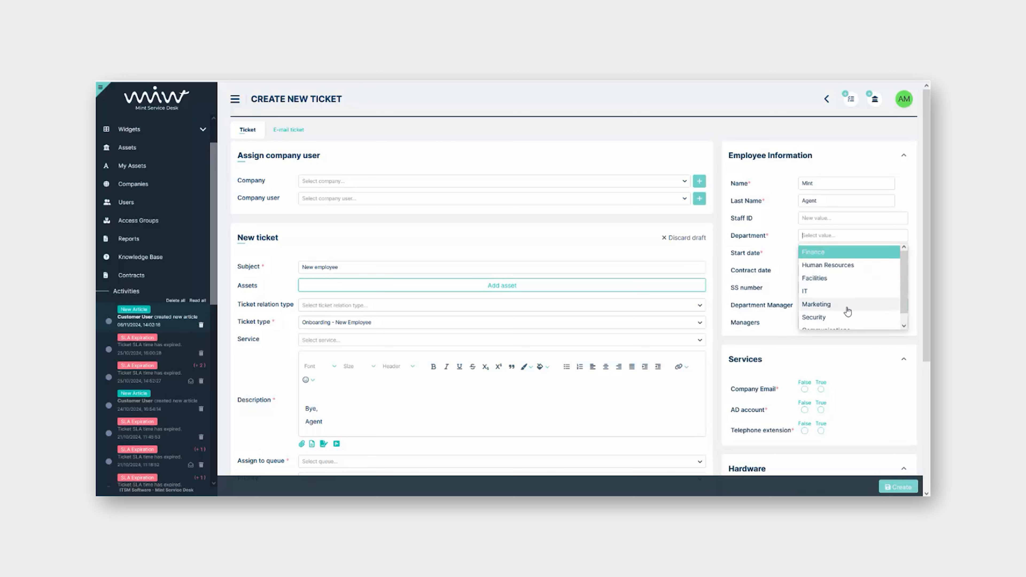
left_click(840, 297)
left_click(816, 254)
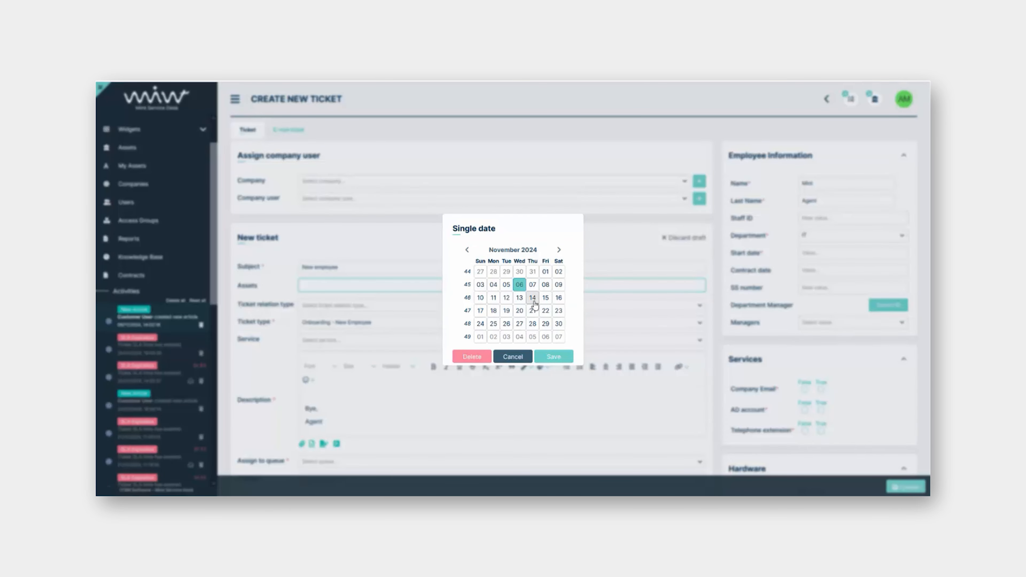
left_click(545, 298)
left_click(554, 357)
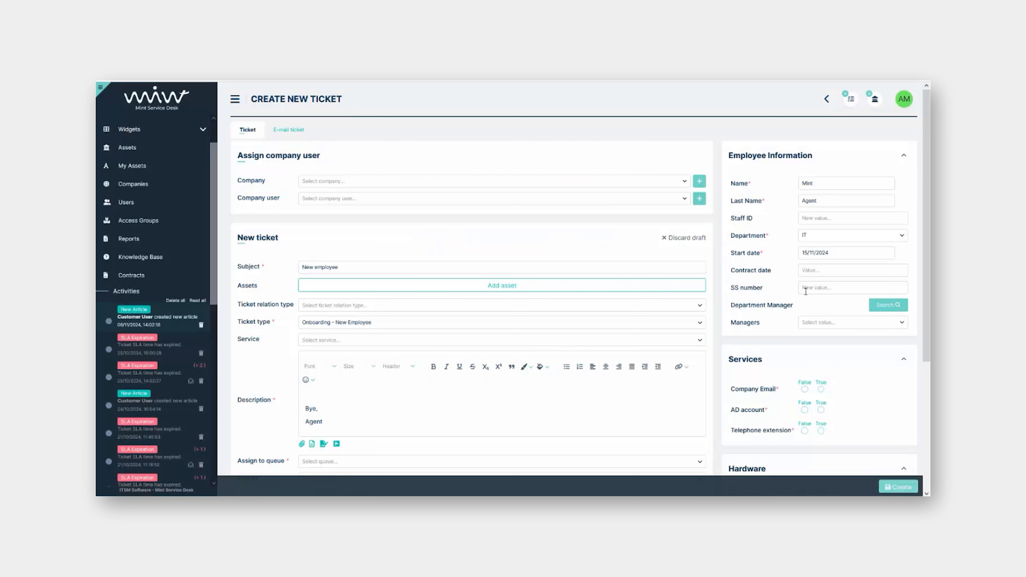
Request company email and AD account, no phone extension, and a MacBook laptop
scroll(784, 291, "down", 2)
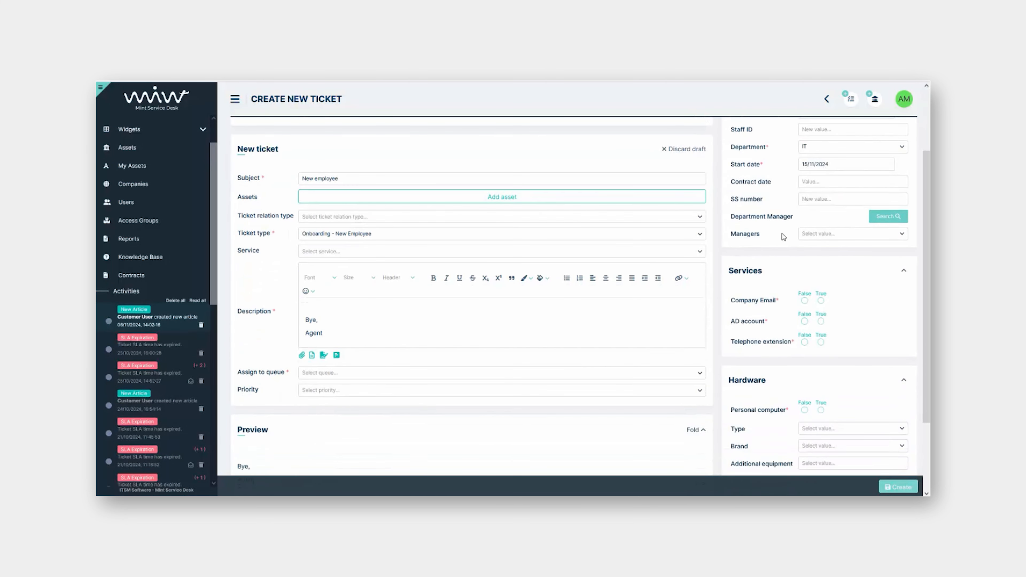
scroll(792, 285, "up", 2)
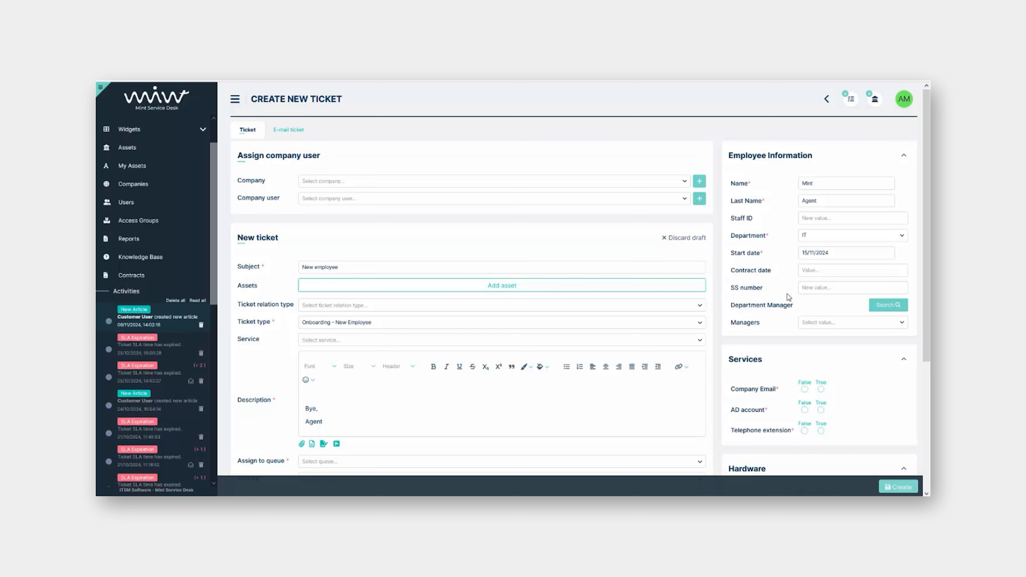
scroll(789, 275, "down", 2)
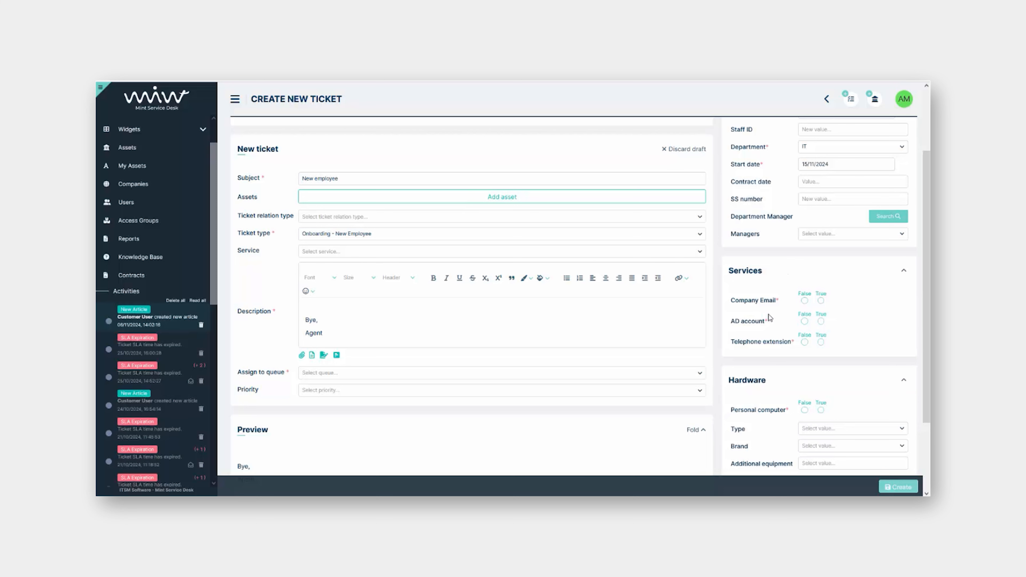
scroll(770, 318, "down", 1)
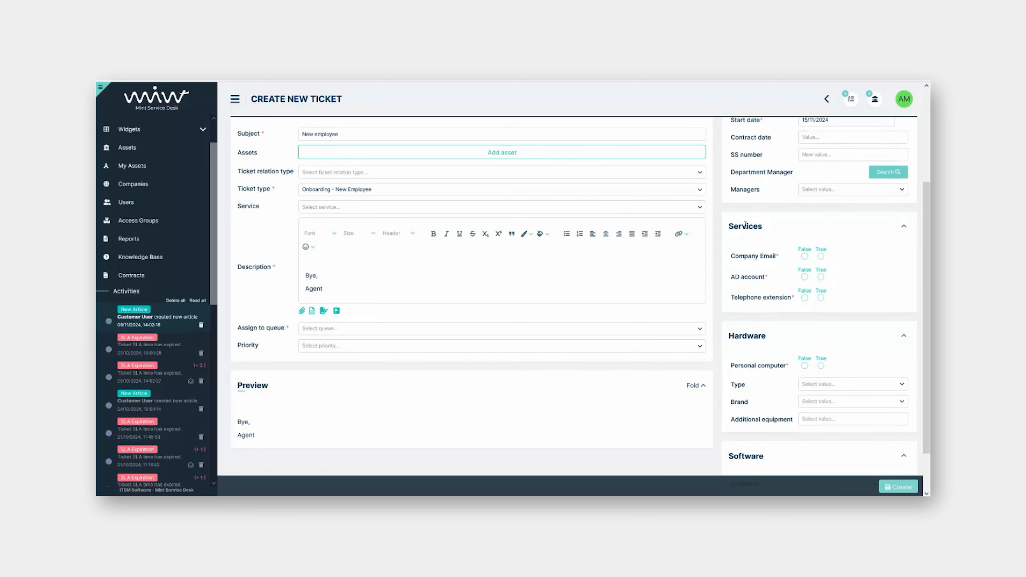
scroll(739, 275, "down", 1)
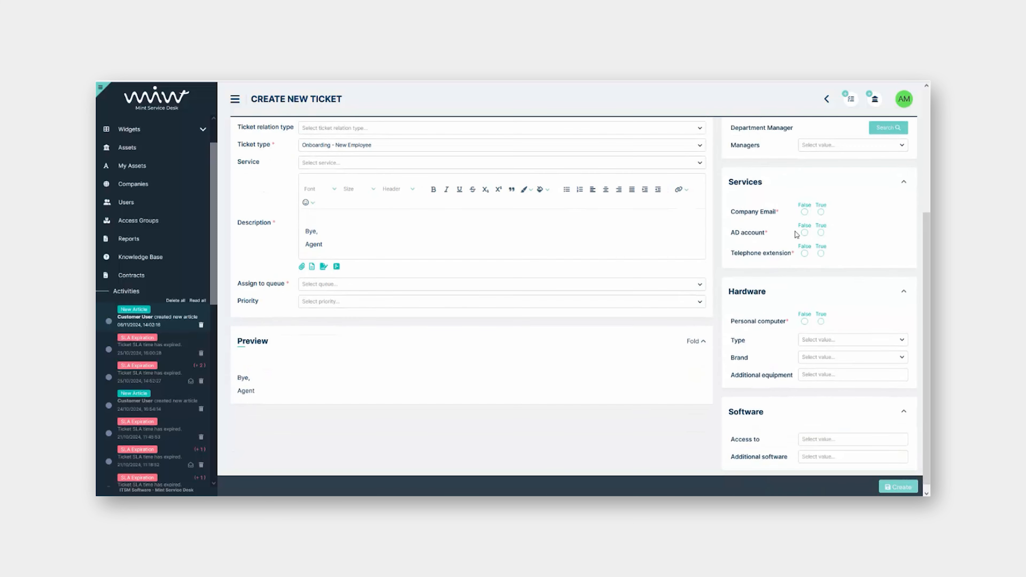
left_click(821, 212)
left_click(821, 234)
left_click(805, 254)
scroll(742, 271, "down", 1)
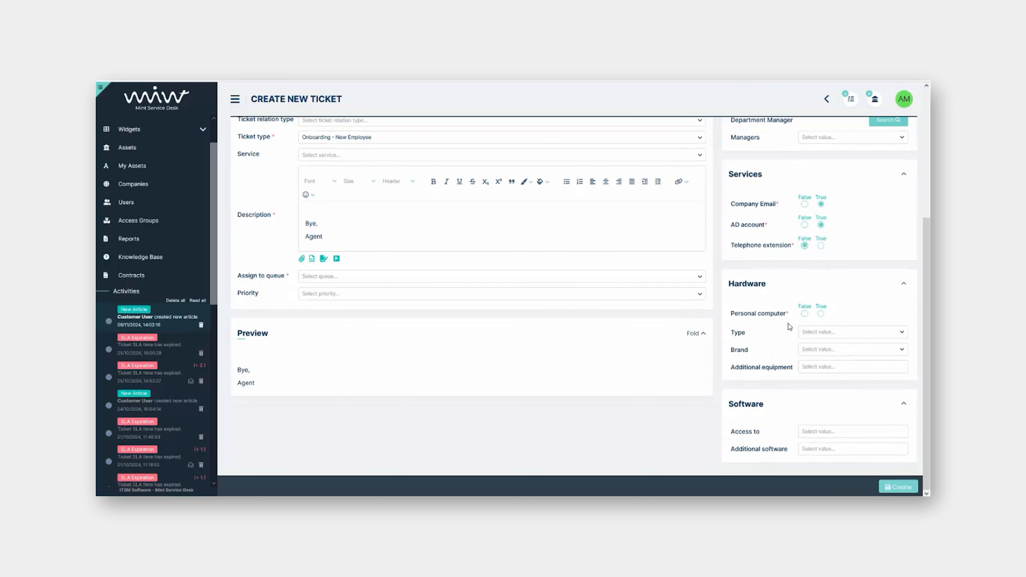
left_click(805, 315)
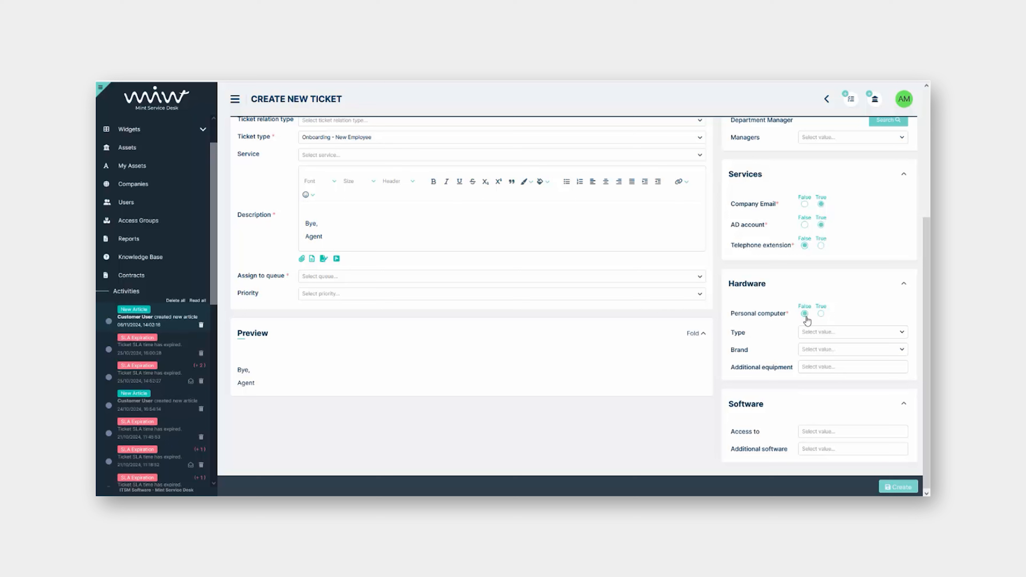
left_click(818, 332)
left_click(832, 363)
left_click(831, 349)
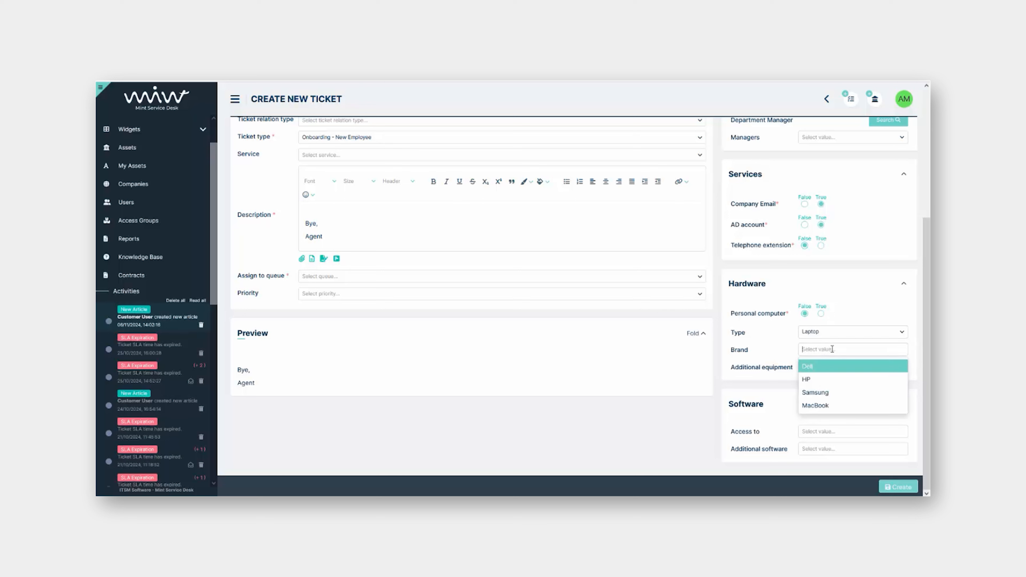
left_click(834, 406)
Add monitor, keyboard, mouse and webcam as additional equipment
left_click(823, 369)
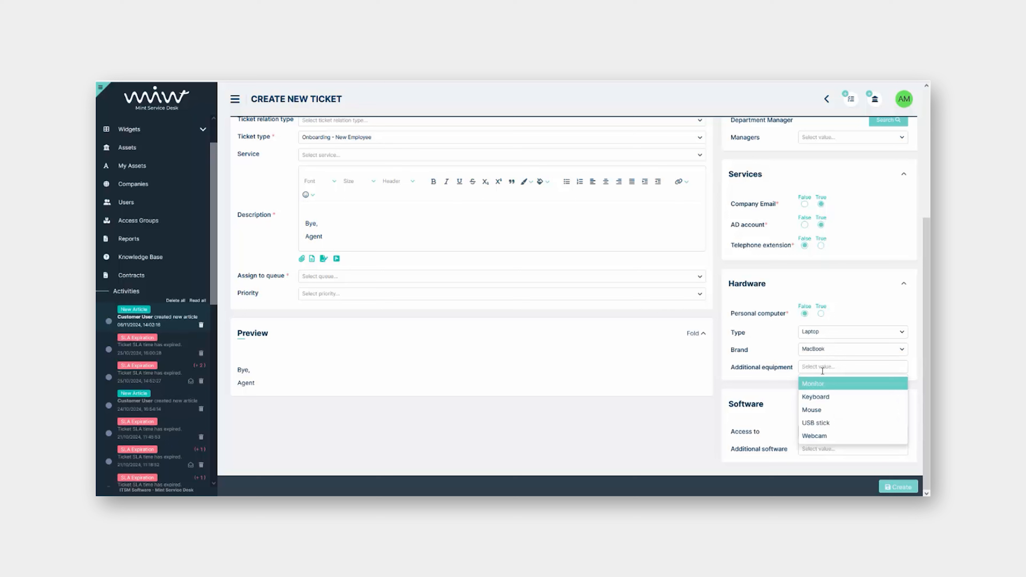
left_click(852, 386)
left_click(850, 373)
left_click(841, 408)
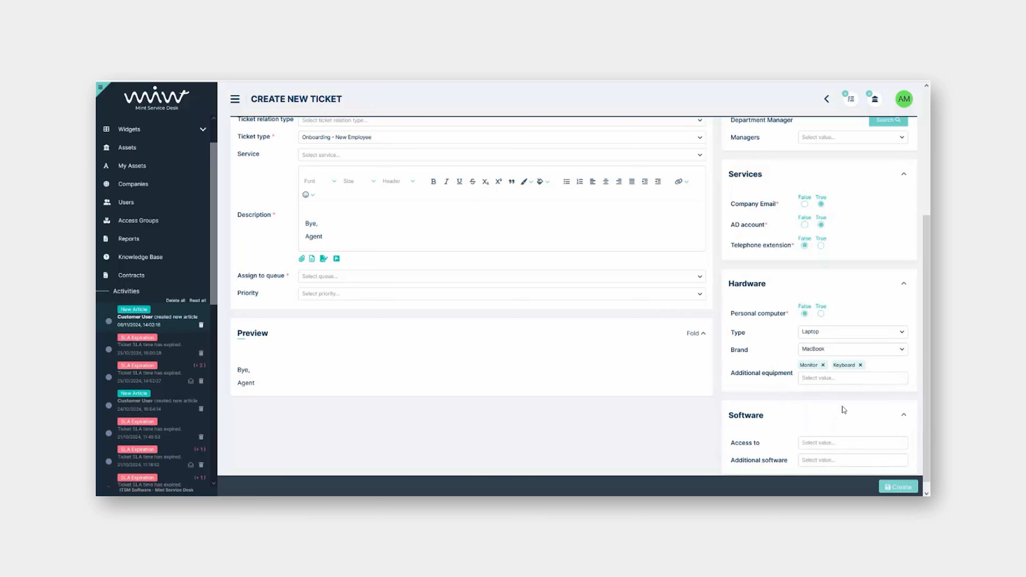
left_click(838, 380)
left_click(841, 424)
left_click(842, 379)
left_click(839, 447)
scroll(759, 358, "down", 1)
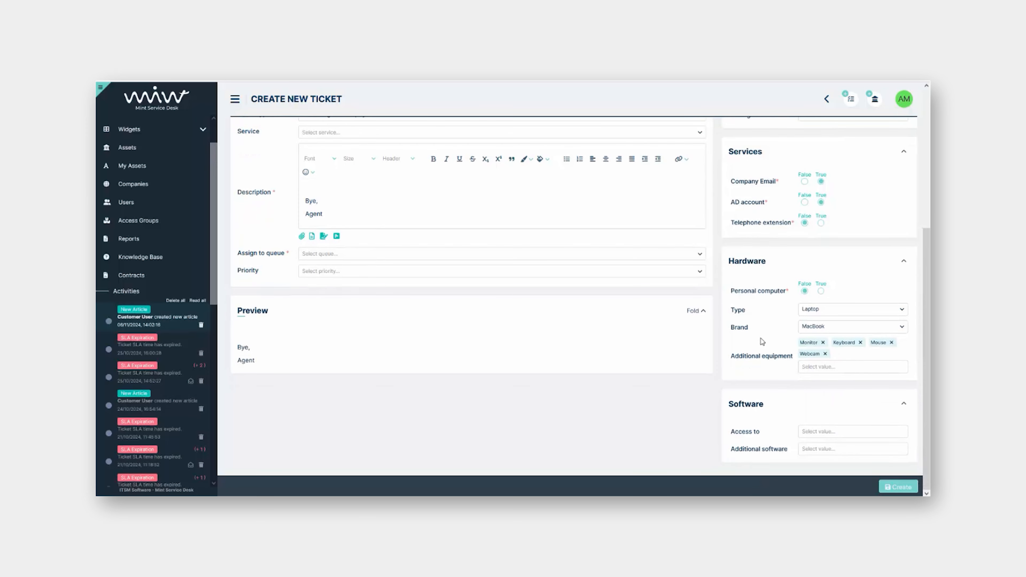
Grant Power BI and VPN access, add Microsoft Office, and try creating the ticket
left_click(809, 432)
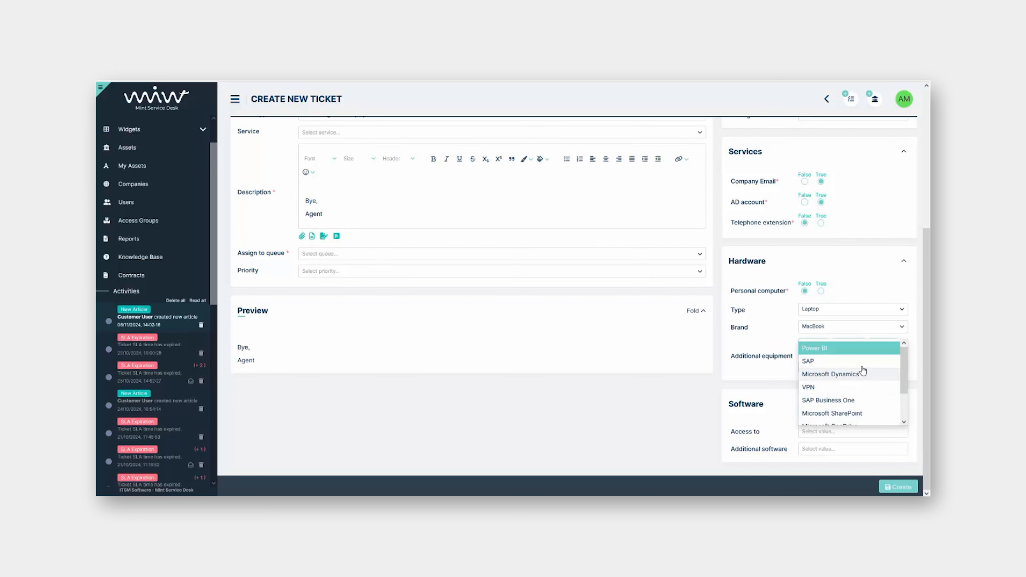
left_click(854, 350)
left_click(852, 432)
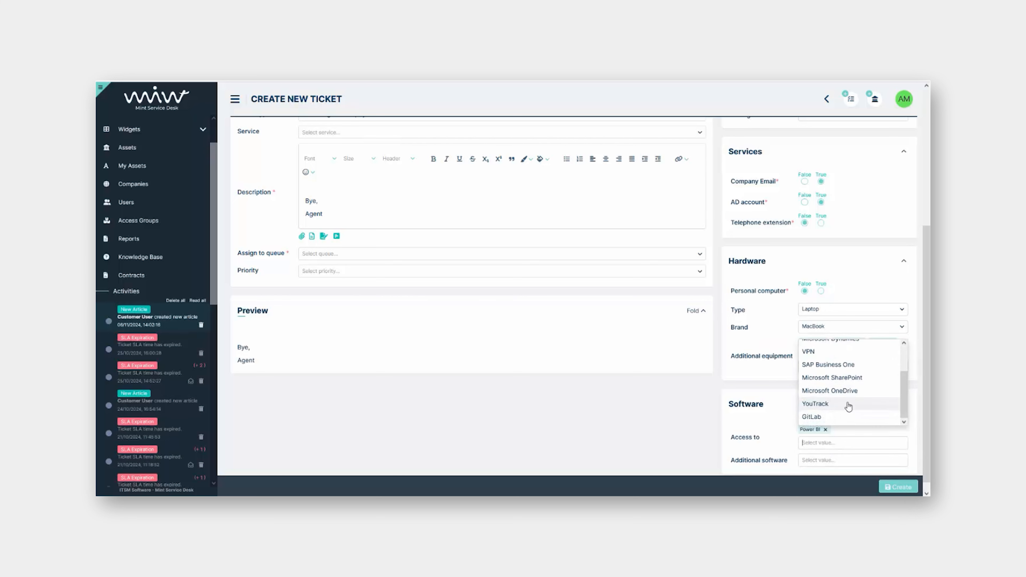
left_click(822, 402)
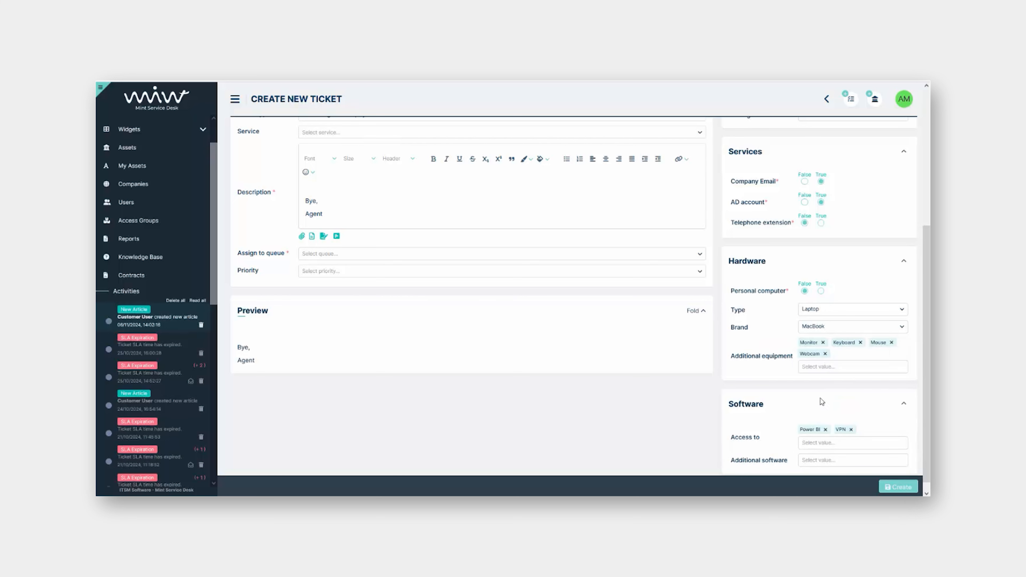
left_click(817, 460)
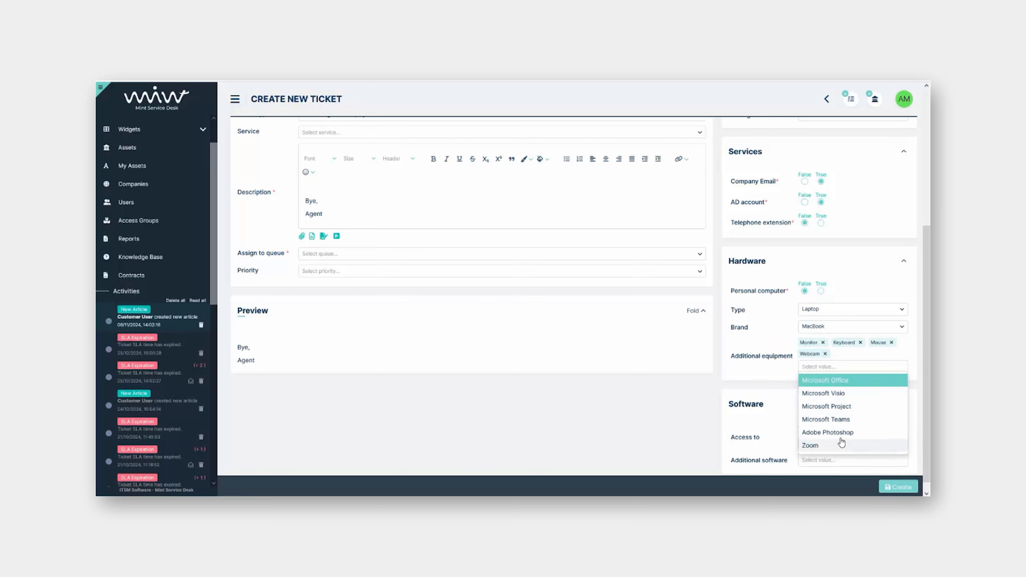
left_click(861, 382)
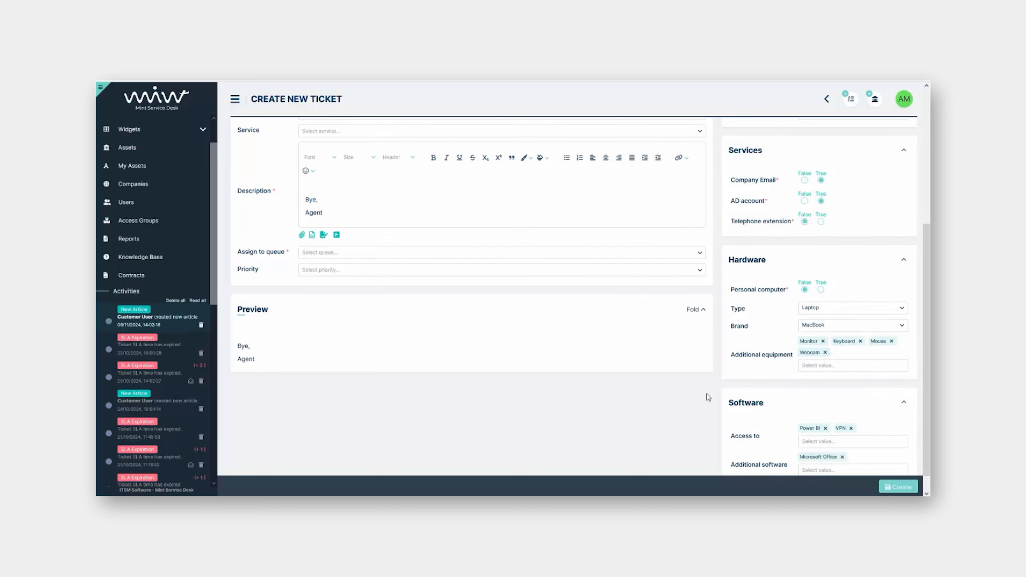
scroll(707, 394, "down", 1)
scroll(760, 284, "up", 5)
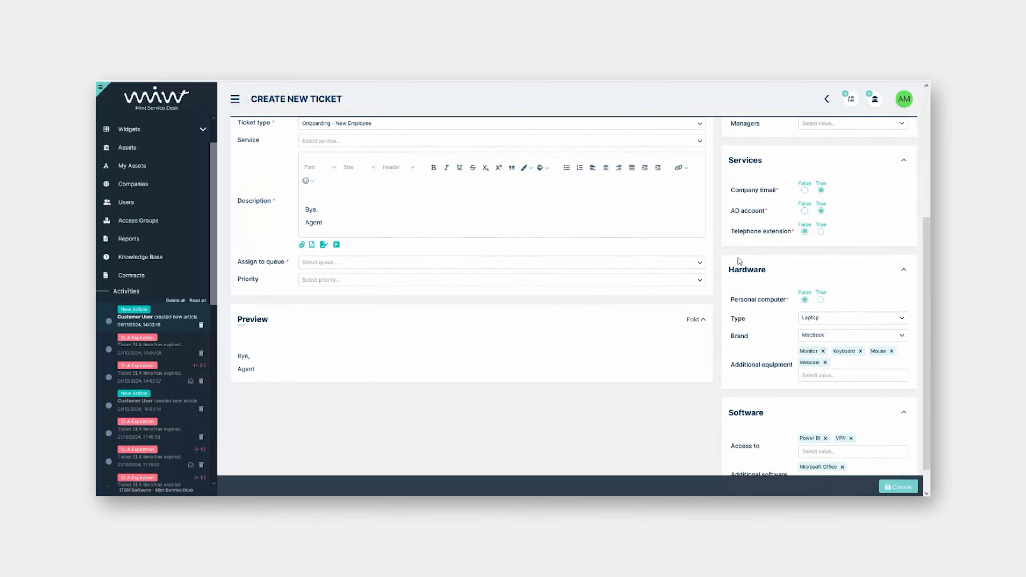
scroll(746, 281, "down", 5)
scroll(747, 285, "up", 5)
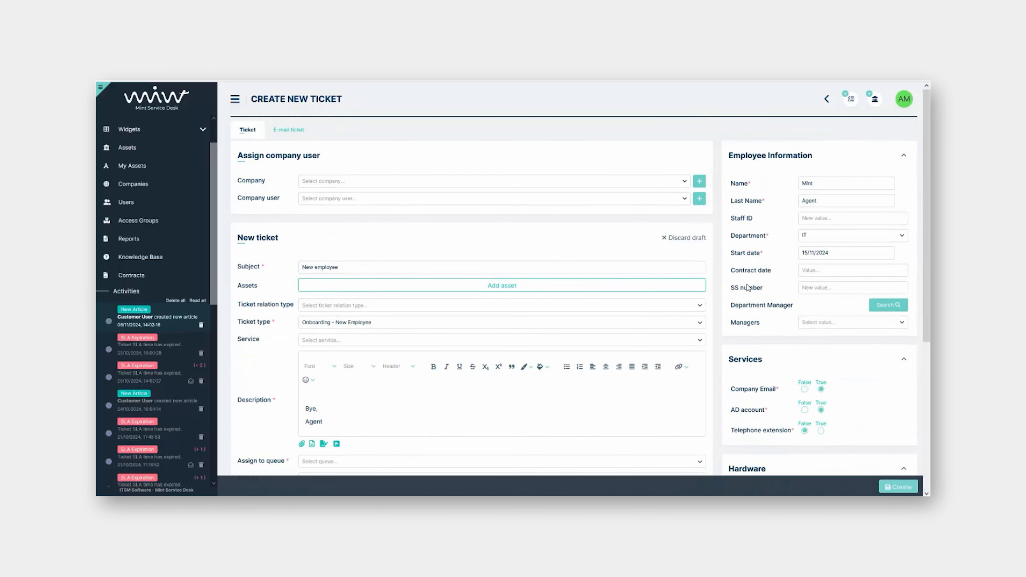
left_click(896, 487)
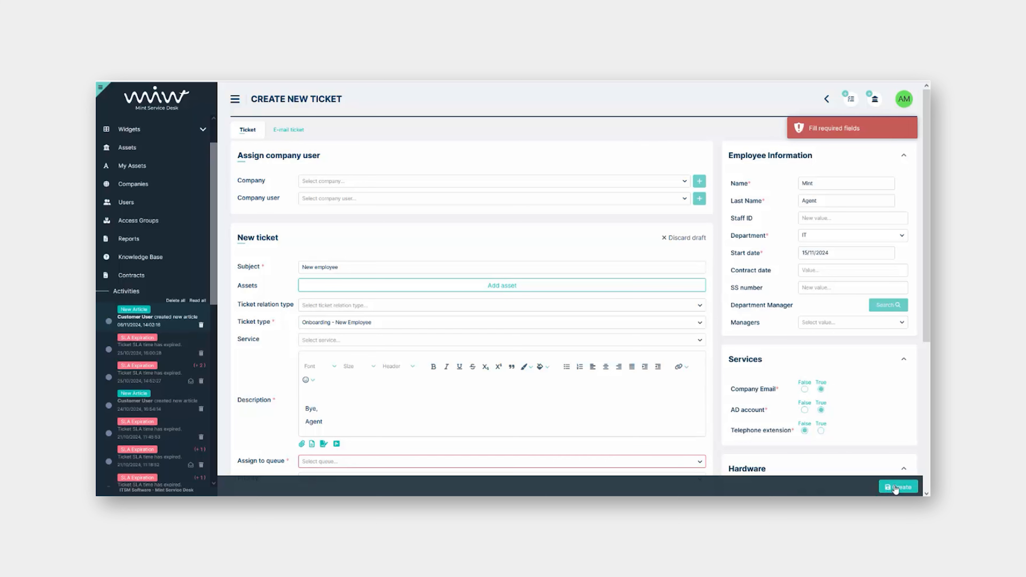
scroll(471, 319, "down", 4)
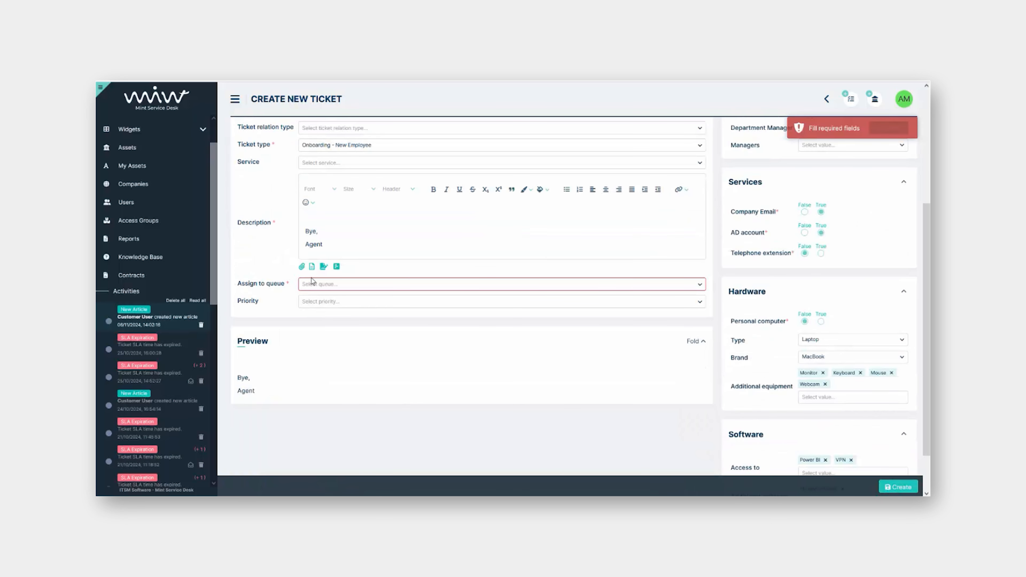
Assign the onboarding ticket to the Service Desk queue and create it
left_click(326, 287)
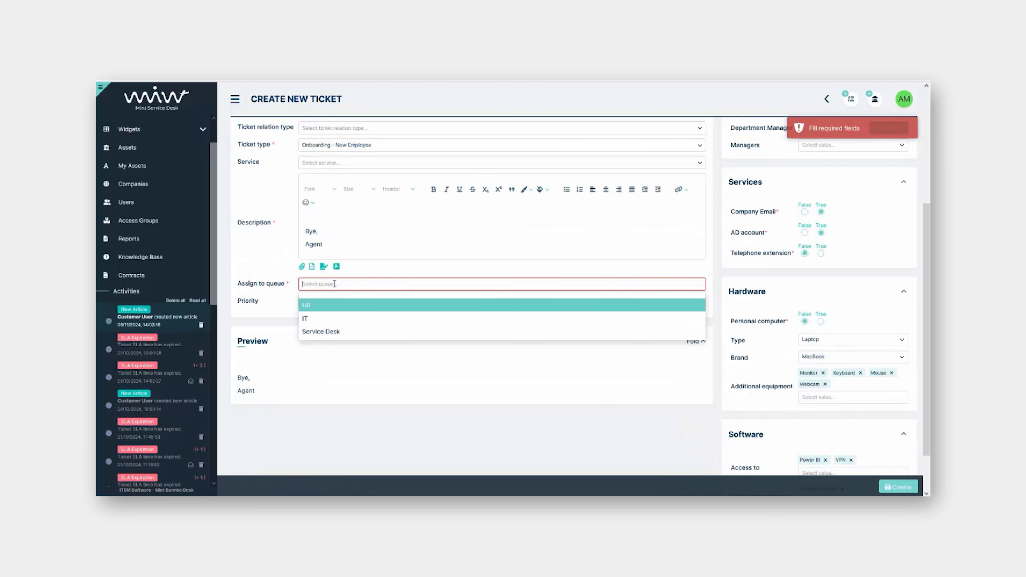
left_click(342, 328)
left_click(898, 487)
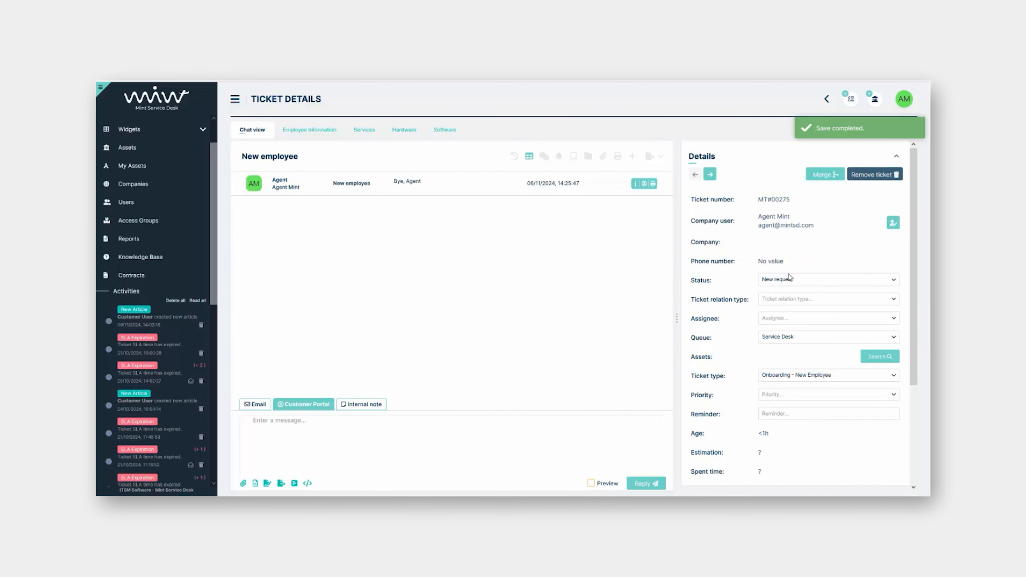
scroll(791, 277, "down", 2)
scroll(729, 327, "up", 2)
scroll(729, 326, "down", 4)
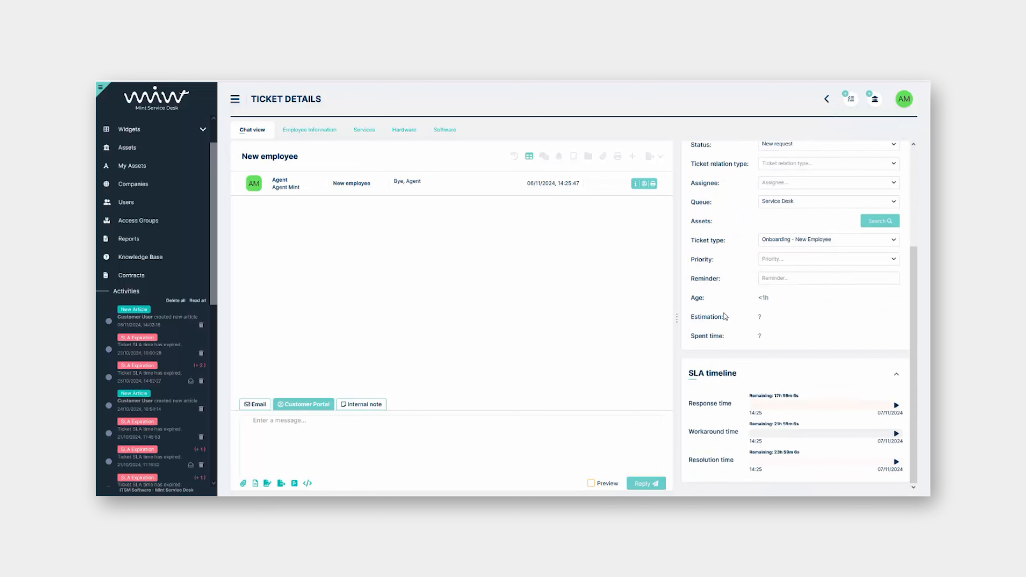
scroll(728, 327, "up", 4)
scroll(730, 340, "down", 1)
scroll(729, 338, "down", 3)
scroll(728, 326, "up", 3)
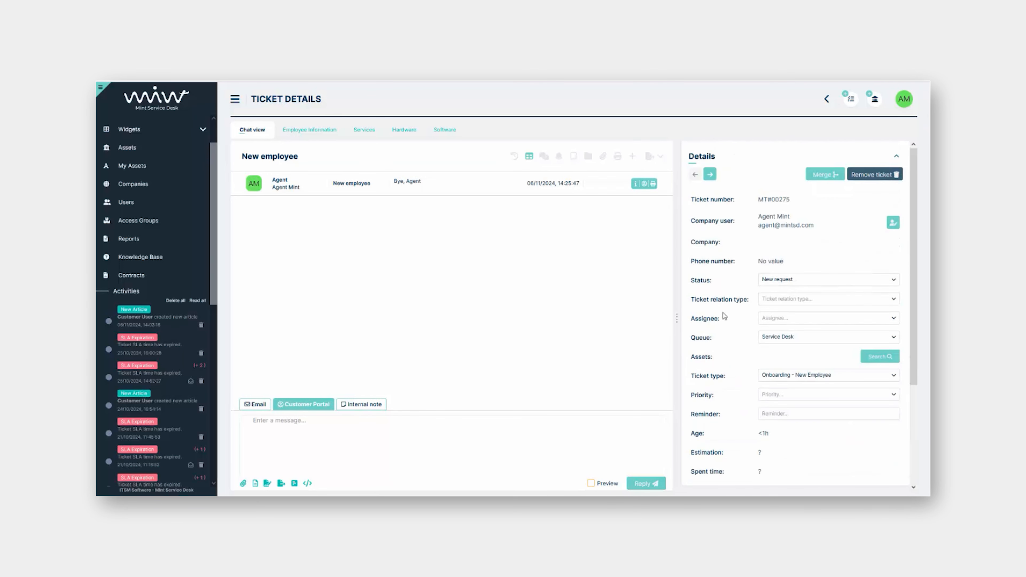
left_click(309, 130)
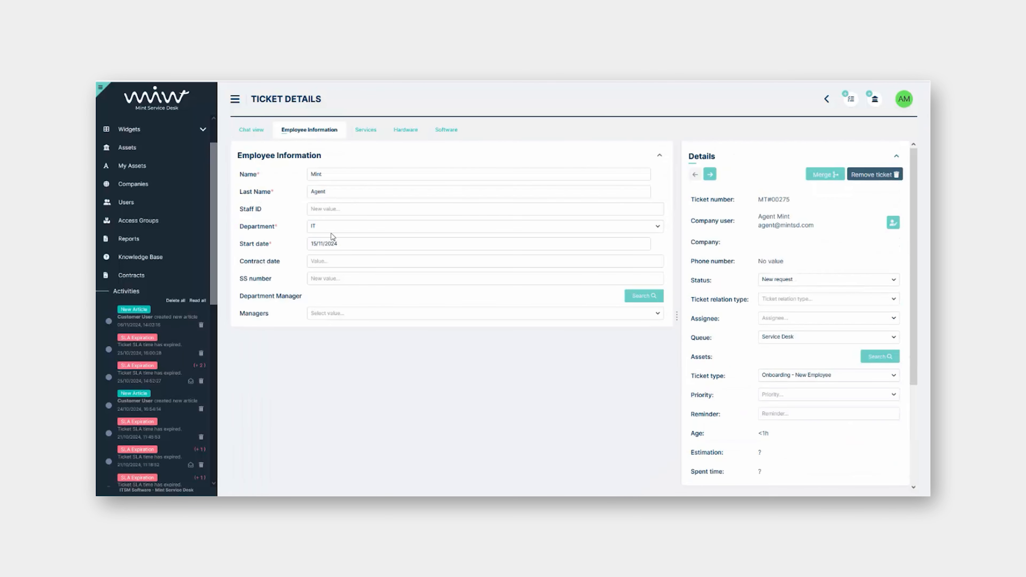
left_click(364, 131)
left_click(409, 131)
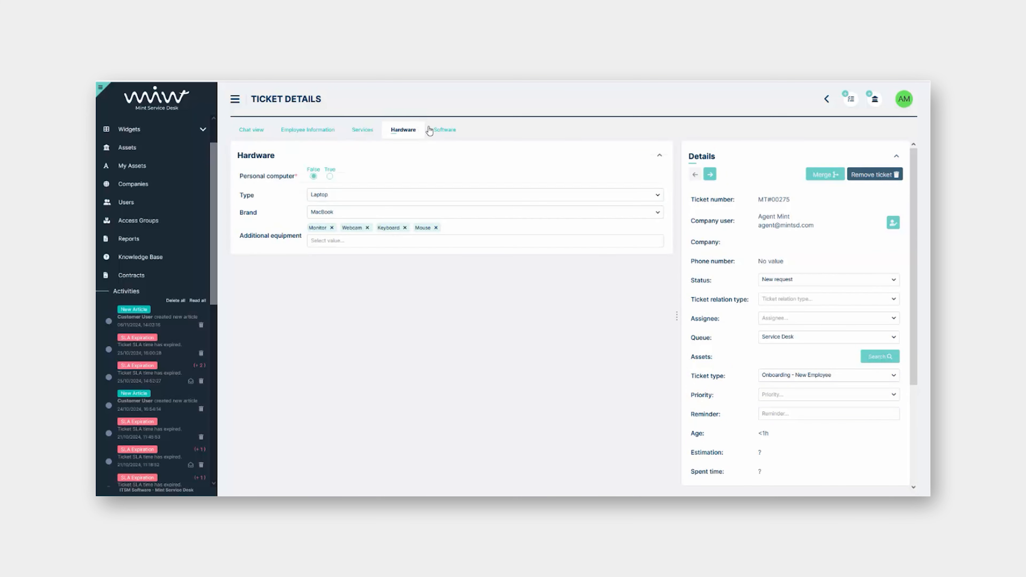
left_click(445, 131)
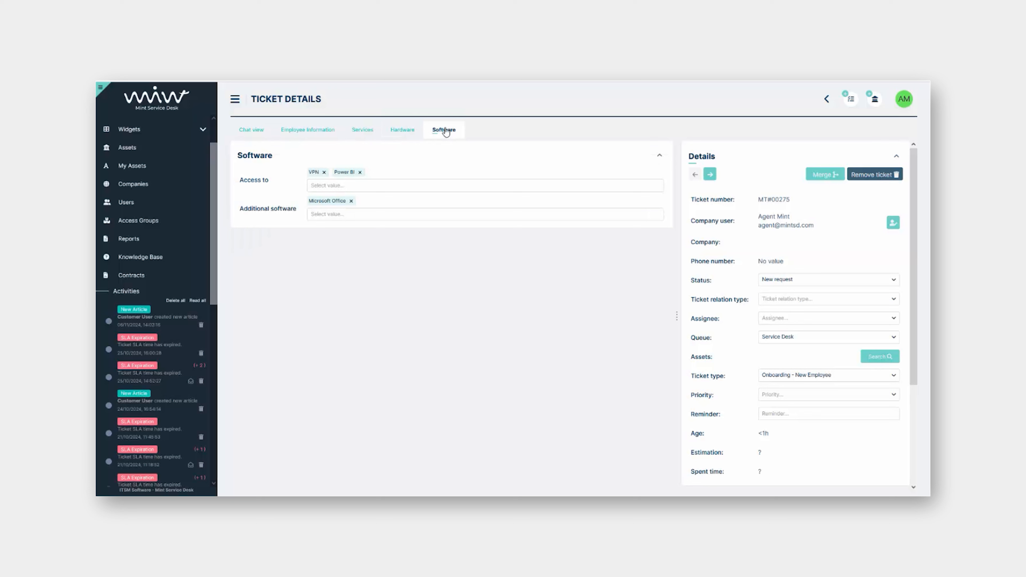
left_click(400, 131)
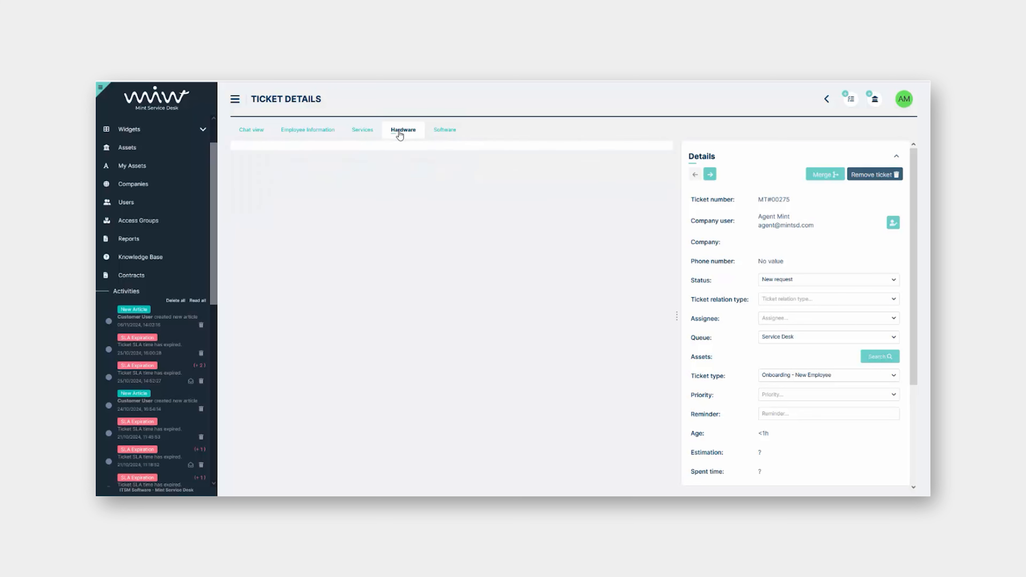
left_click(364, 136)
left_click(309, 130)
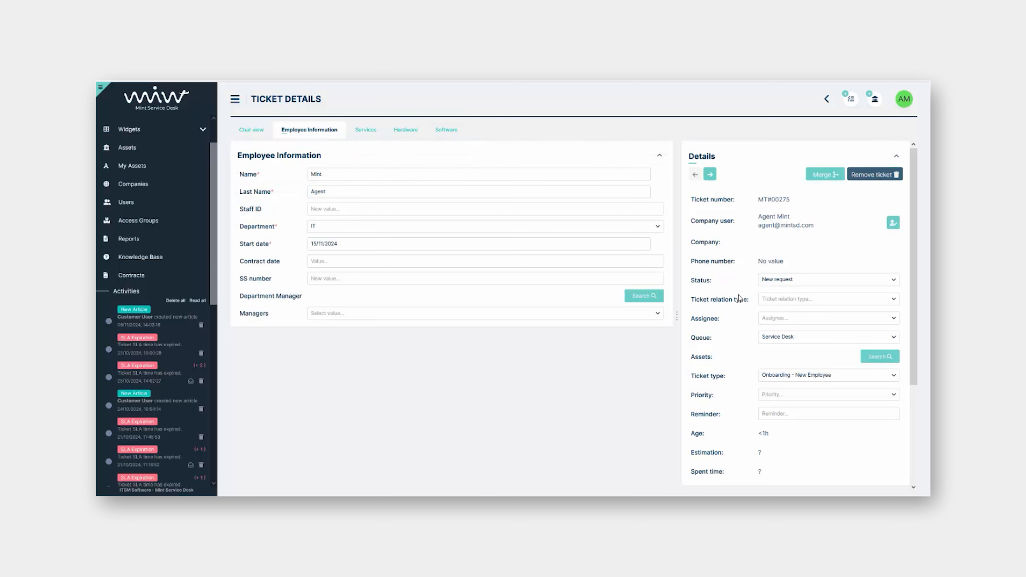
left_click(252, 134)
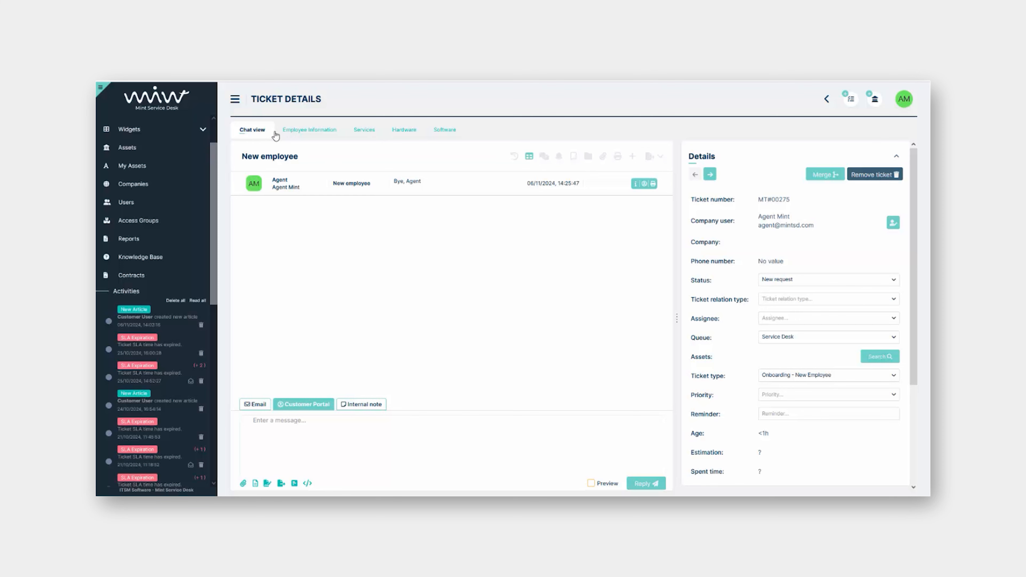
left_click(298, 132)
scroll(728, 304, "down", 2)
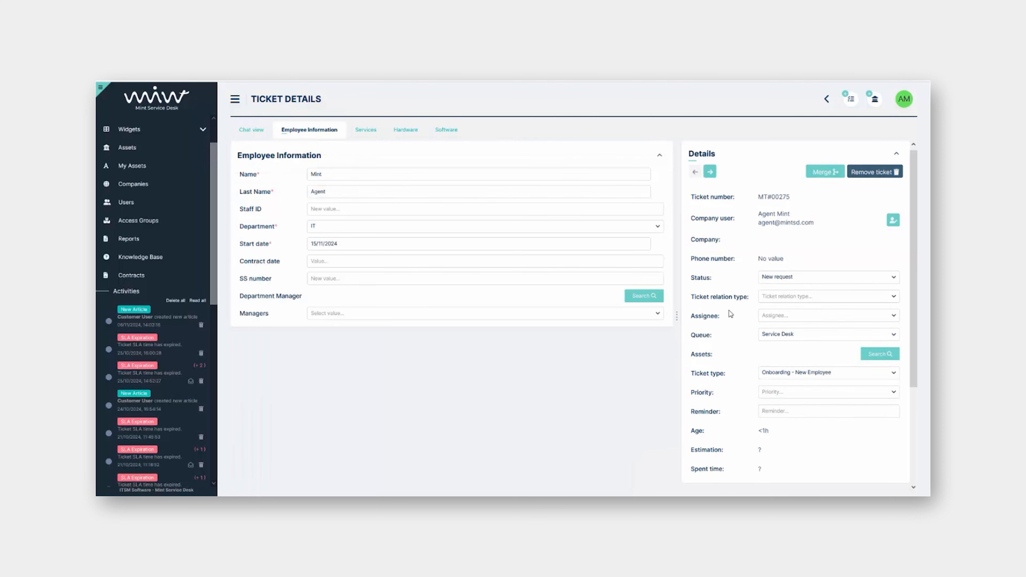
scroll(728, 302, "down", 1)
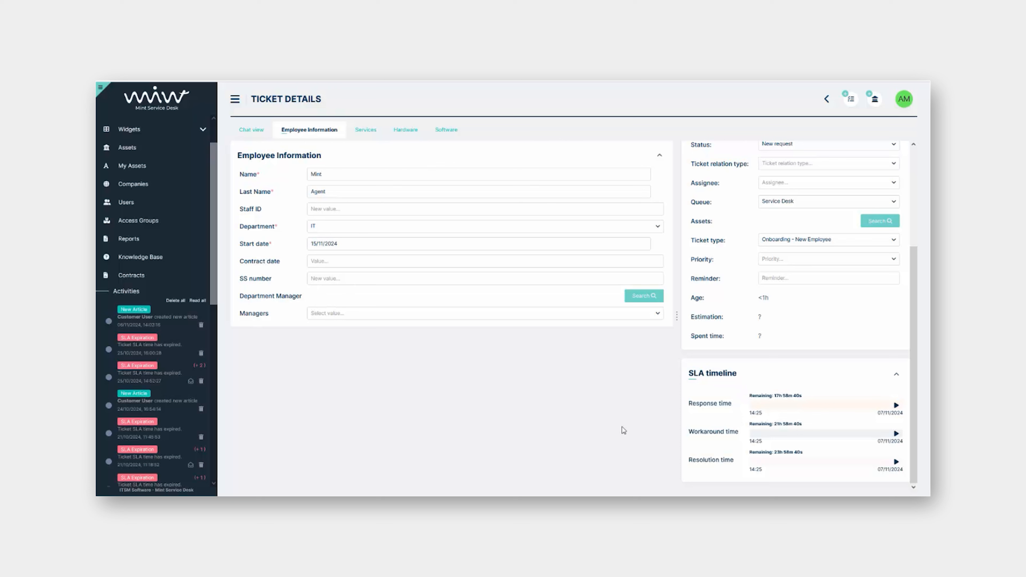
scroll(707, 396, "up", 3)
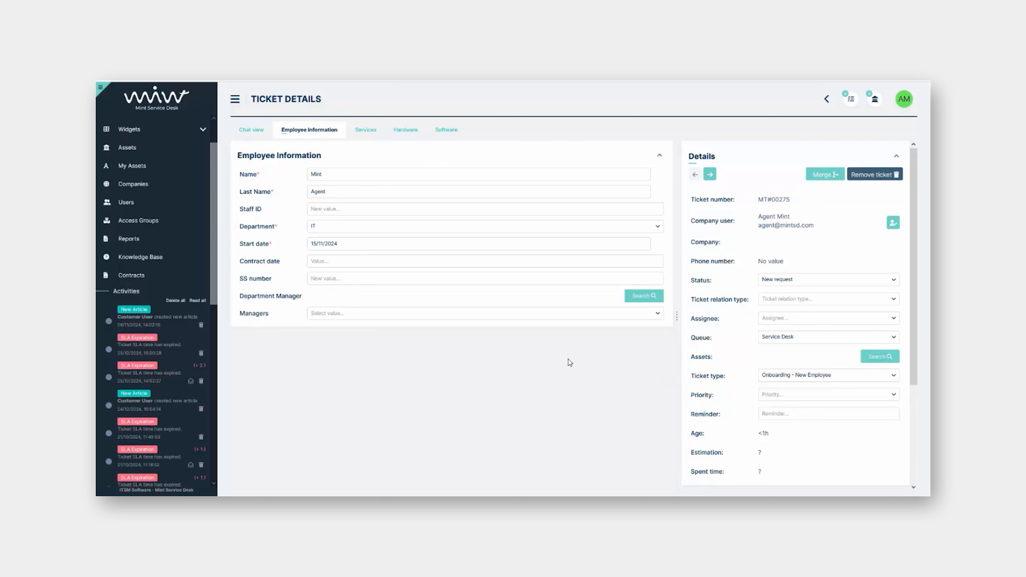
In chat view, set the ticket status to Waiting for Approval, then to Approved
left_click(259, 134)
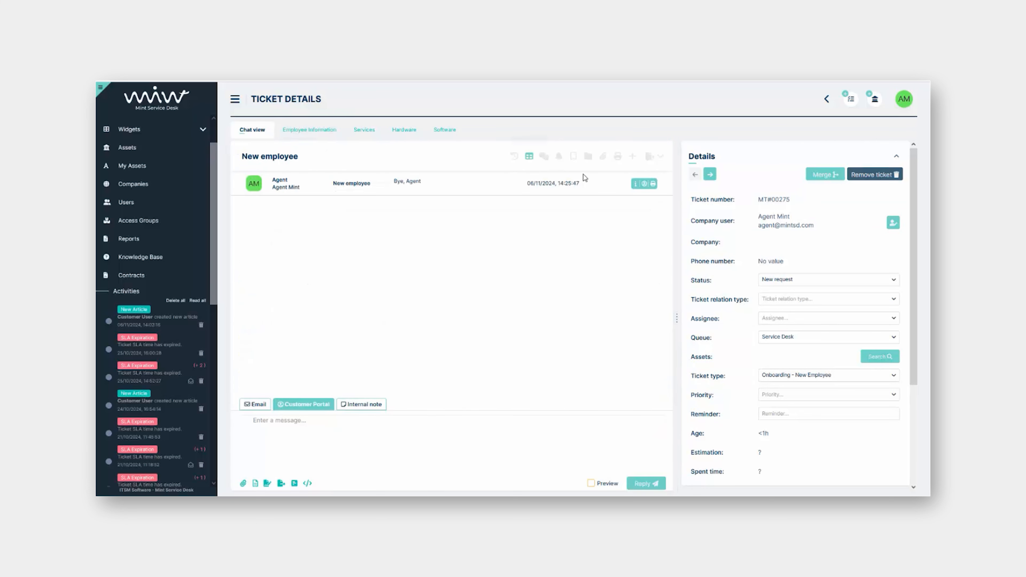
left_click(546, 158)
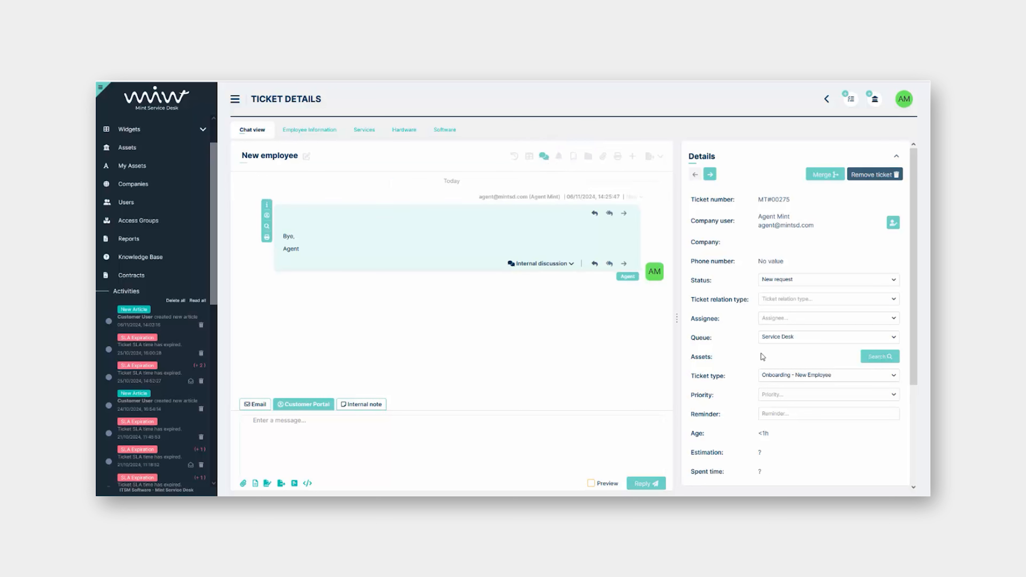
left_click(799, 279)
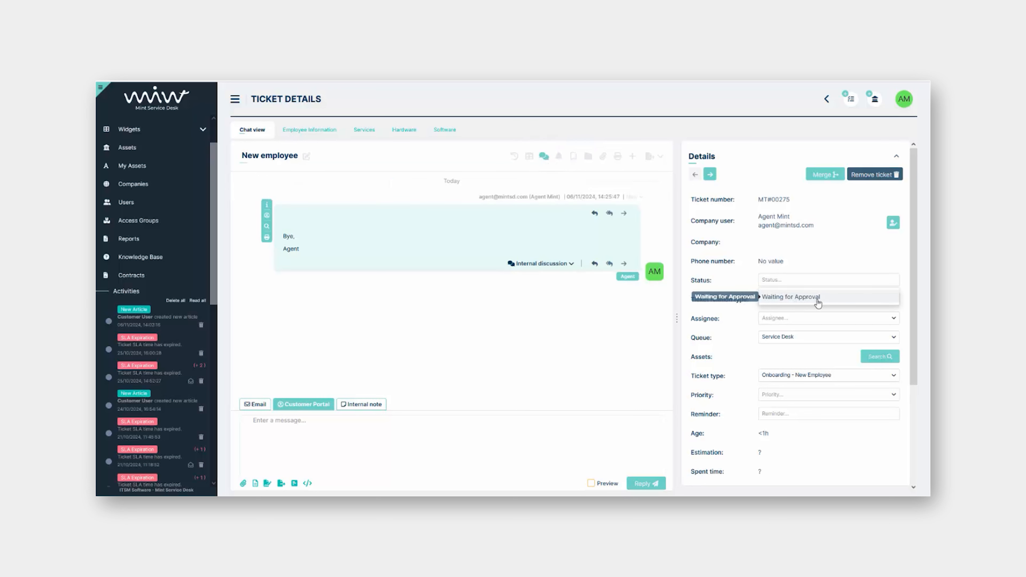
left_click(833, 299)
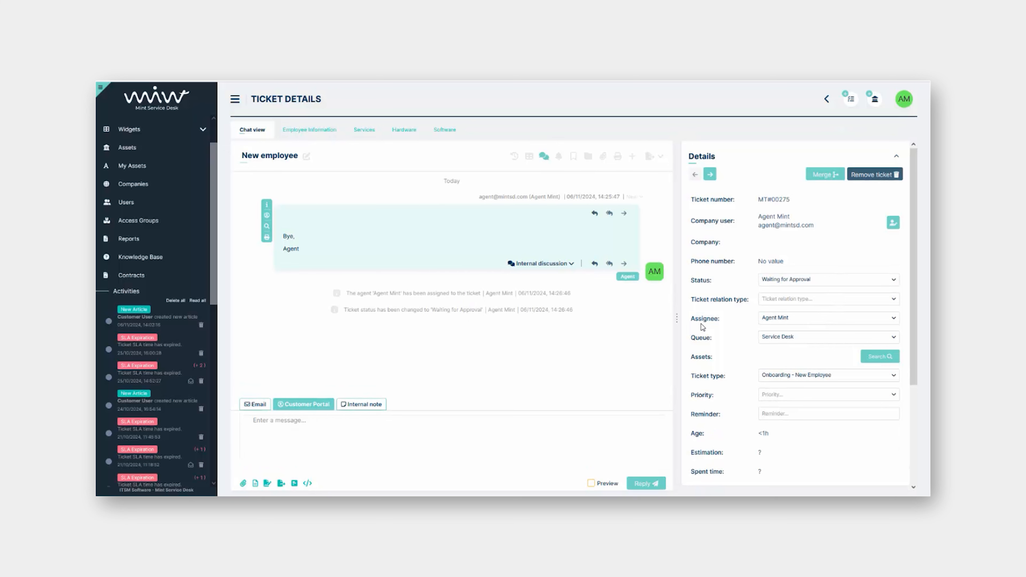
left_click(812, 283)
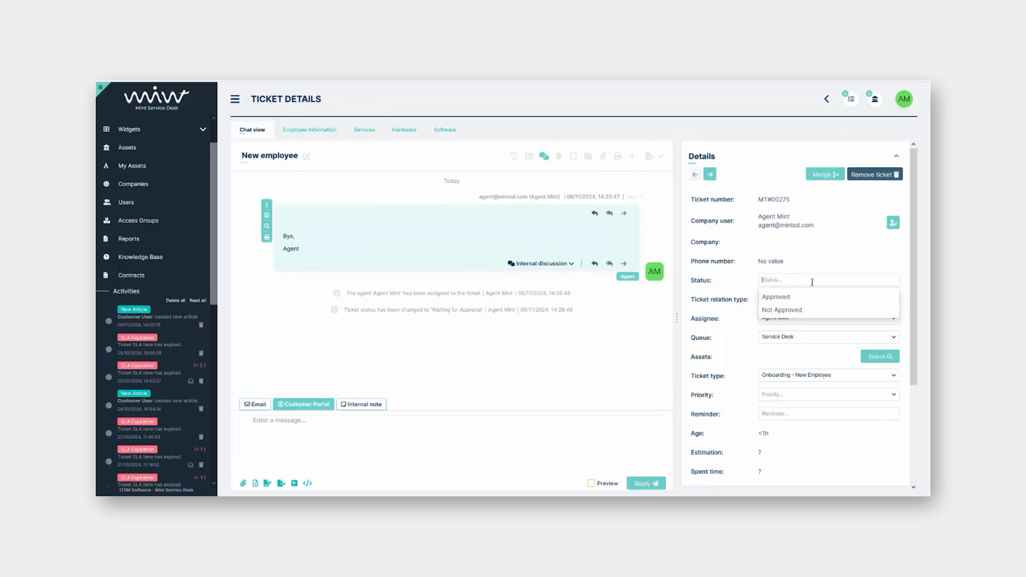
left_click(828, 299)
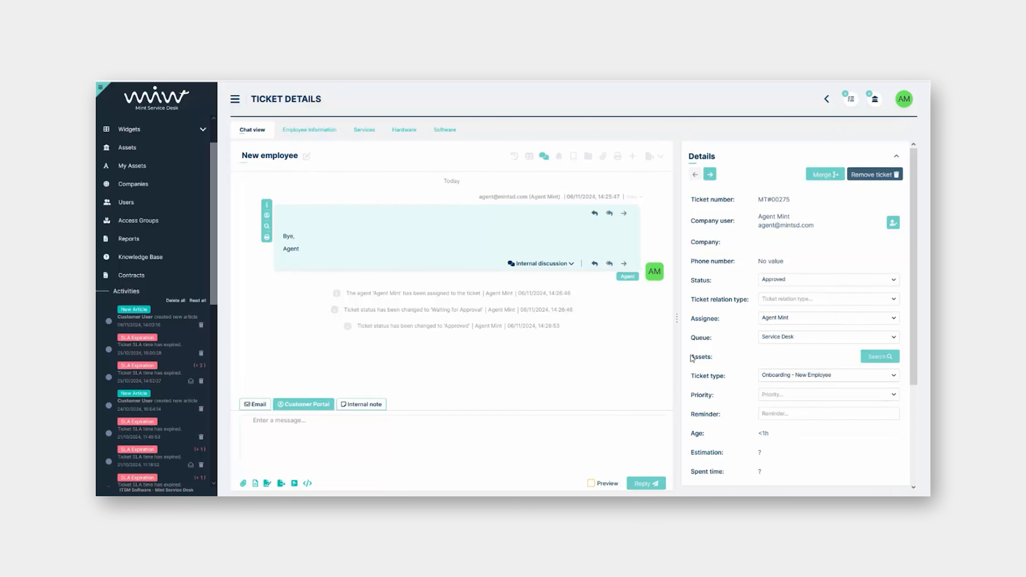
left_click(811, 281)
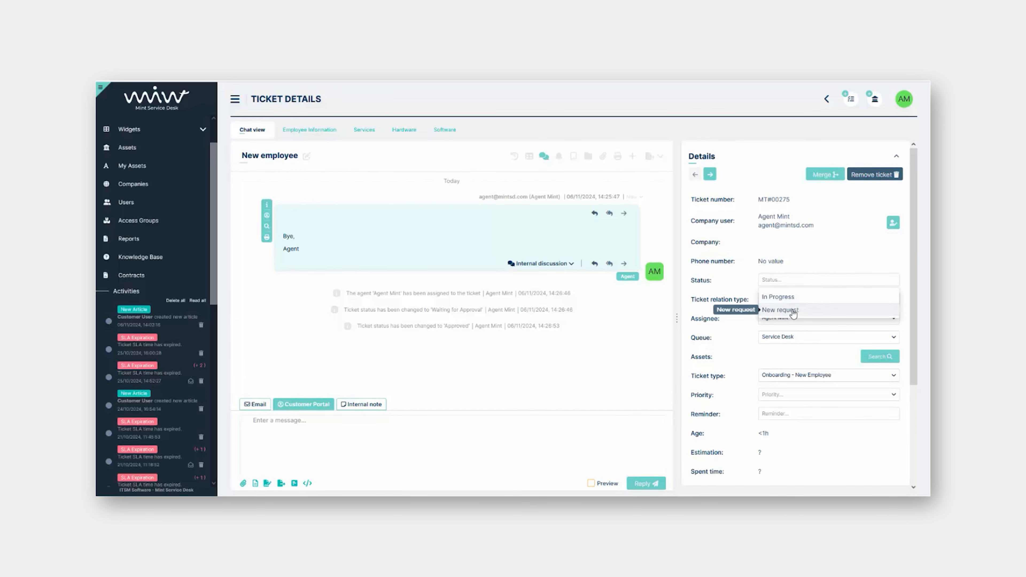
left_click(712, 265)
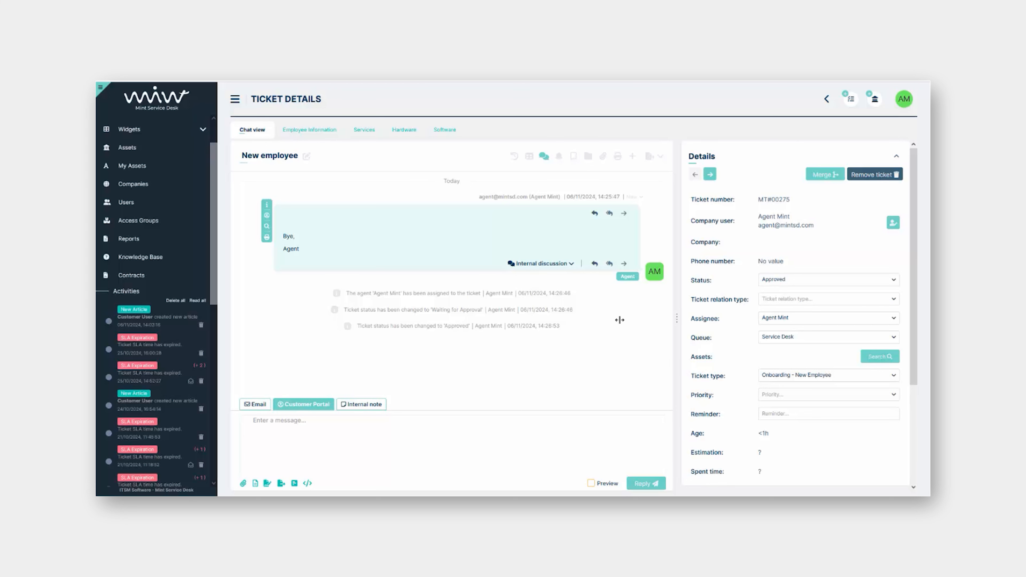
Open the Report Network issues ticket as chat messages, keeping its status at Workaround
left_click(174, 317)
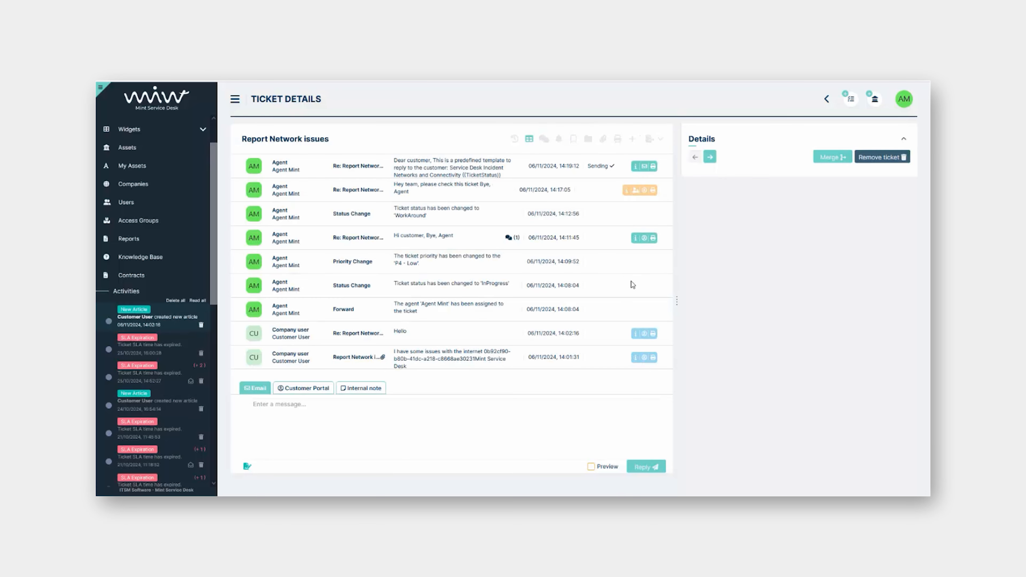
left_click(544, 138)
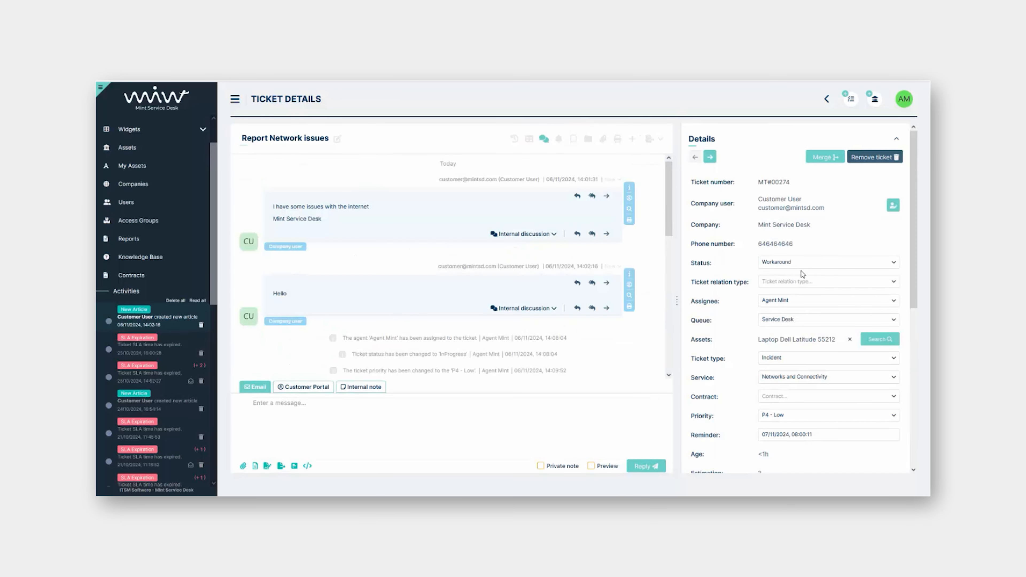
left_click(811, 264)
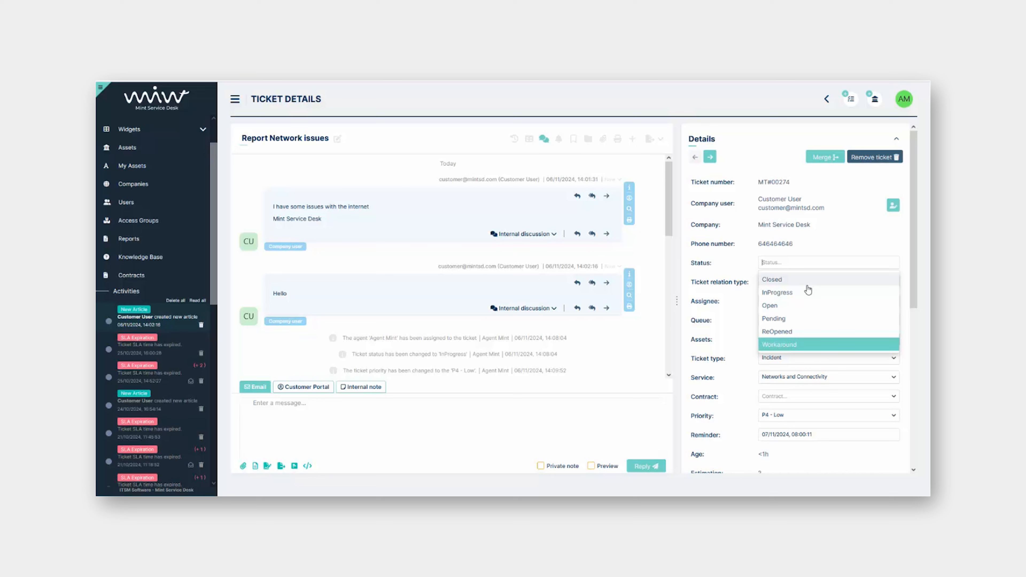
left_click(794, 343)
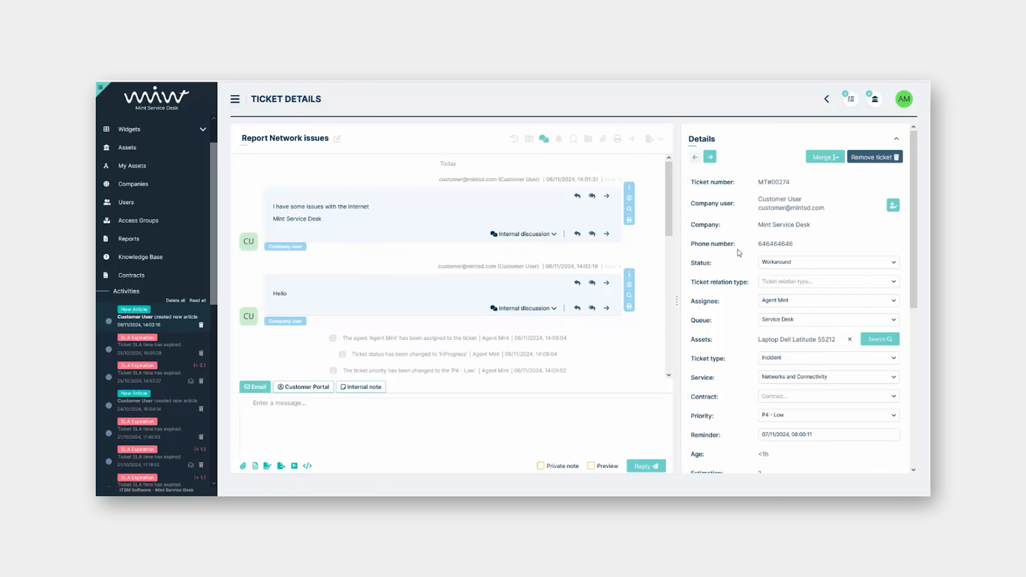
scroll(738, 253, "down", 5)
scroll(735, 251, "up", 5)
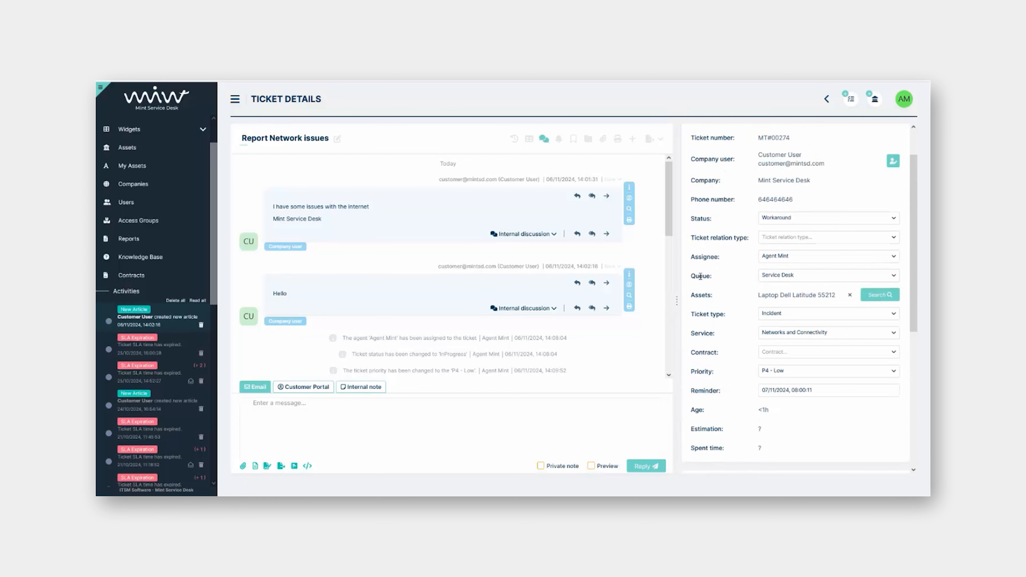
scroll(725, 283, "down", 2)
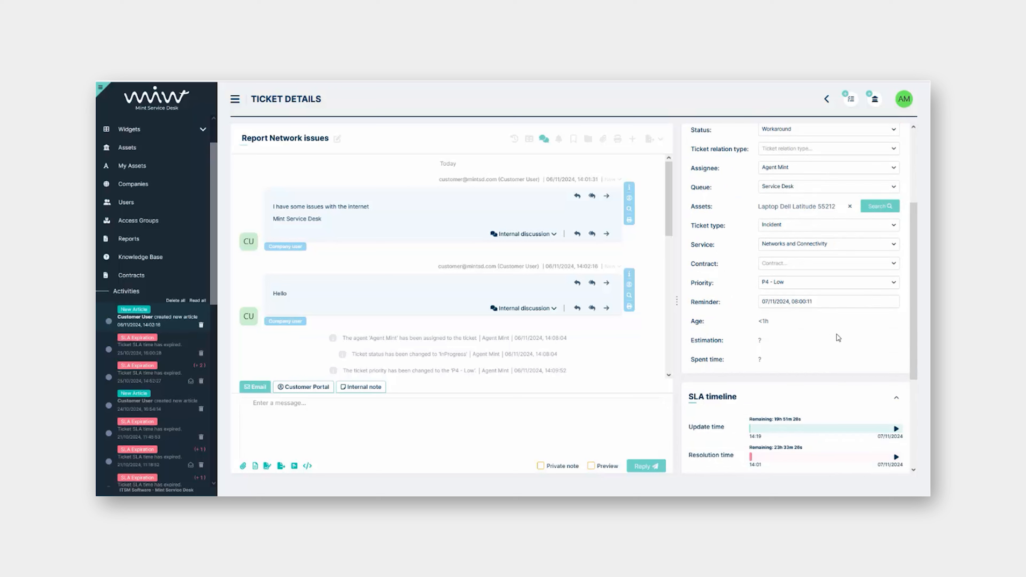
scroll(819, 342, "up", 1)
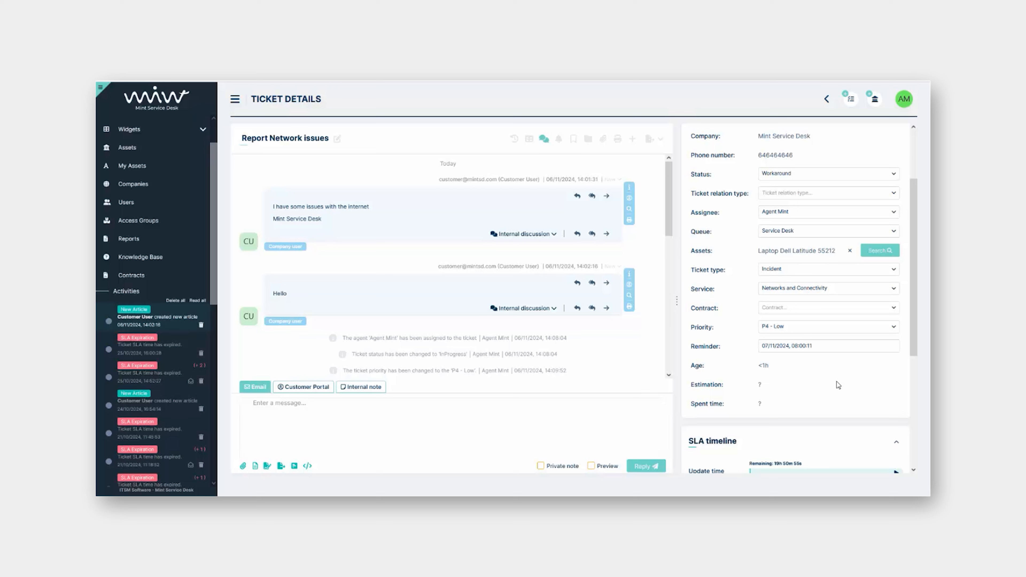
Set the Report Network issues ticket's Contract field to Mint SD Contract
scroll(820, 384, "up", 2)
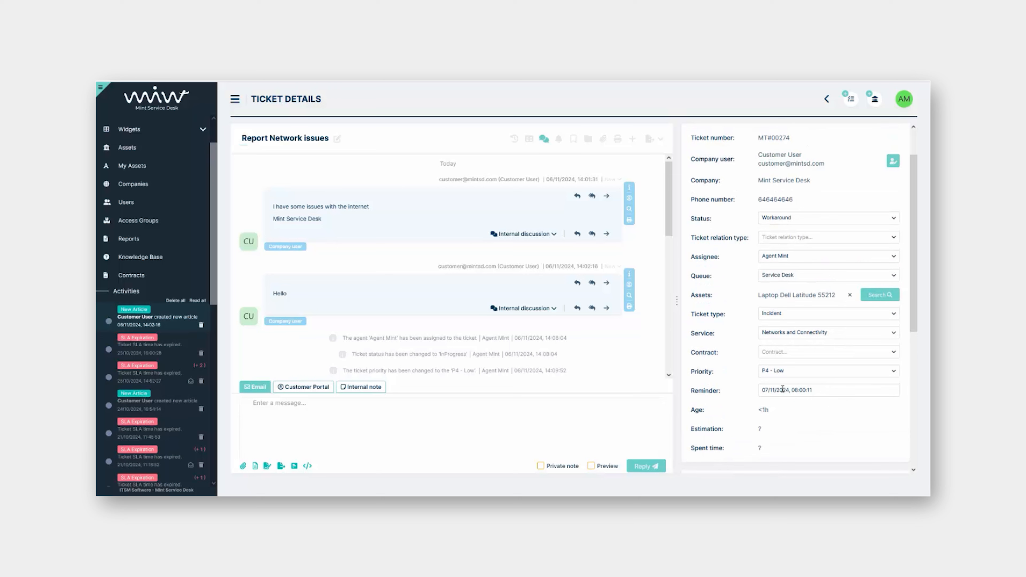
left_click(788, 352)
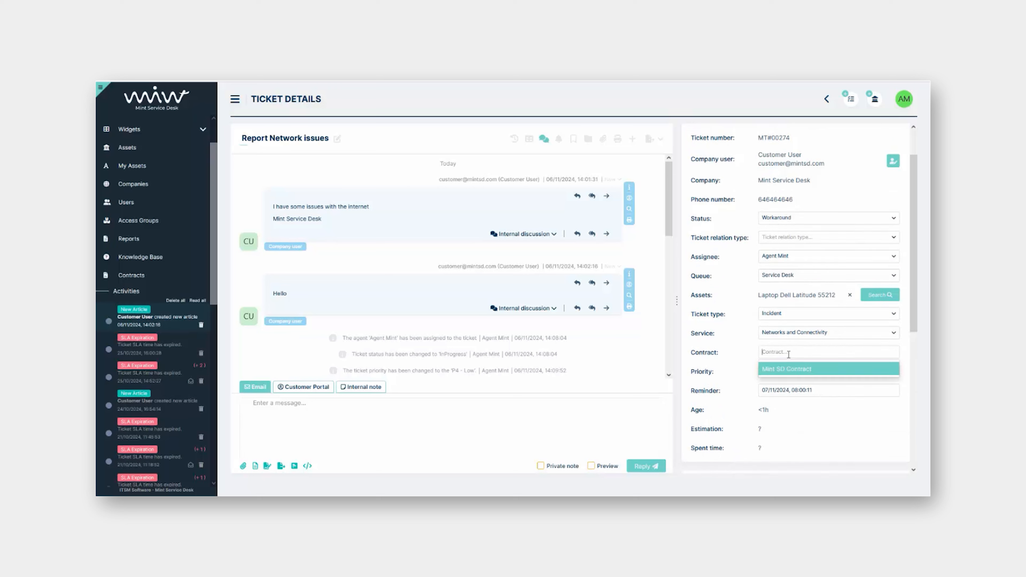
left_click(788, 369)
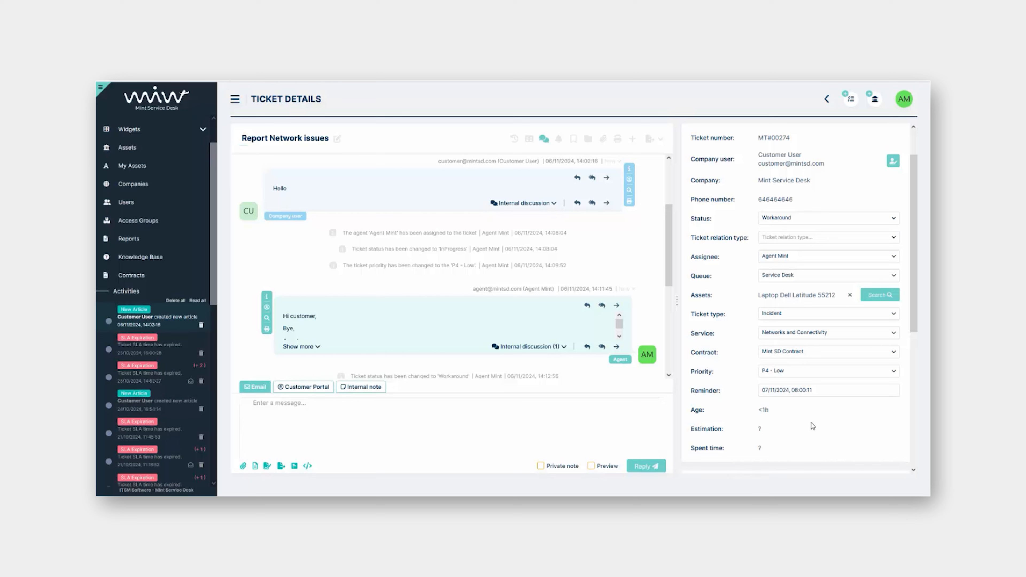
scroll(807, 410, "down", 1)
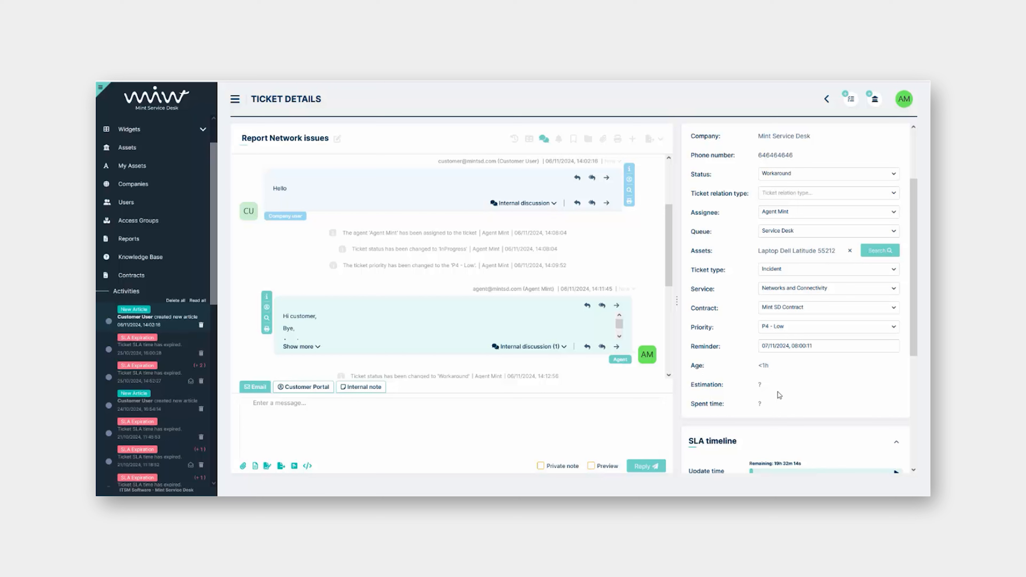
Enter an 8h time estimation on the ticket, which then displays as 1d
left_click(761, 385)
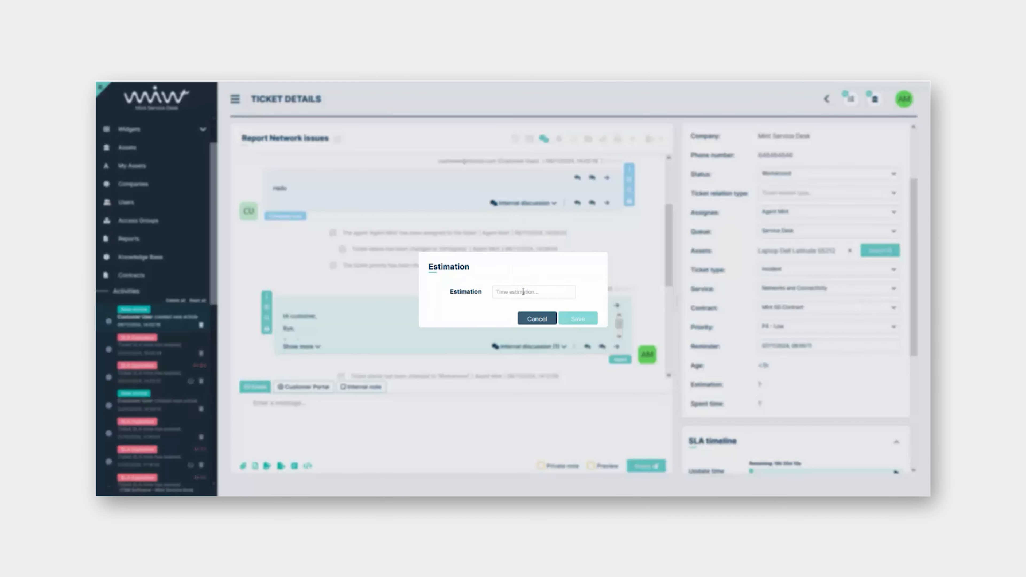
type("8h")
left_click(577, 320)
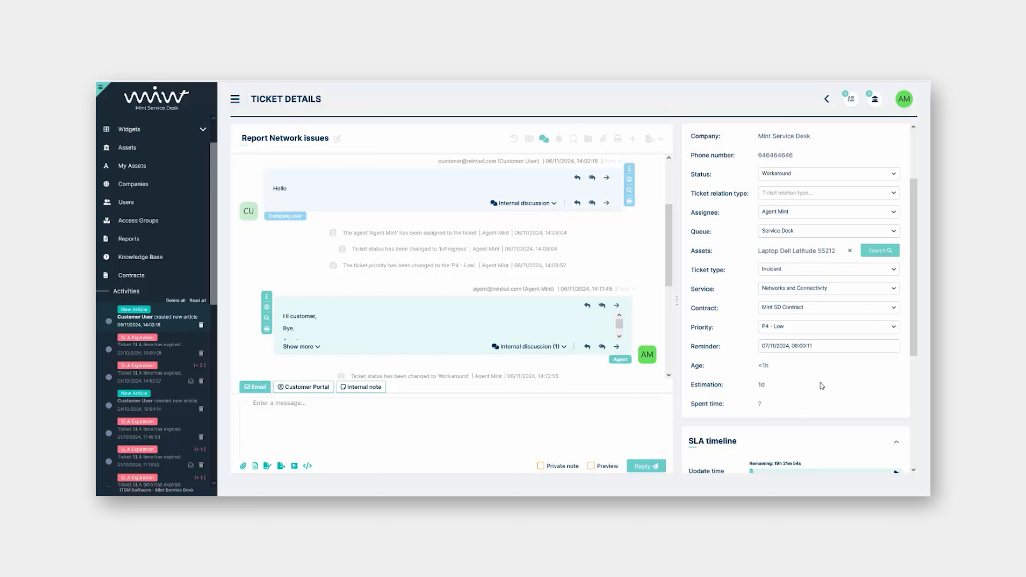
scroll(698, 344, "down", 5)
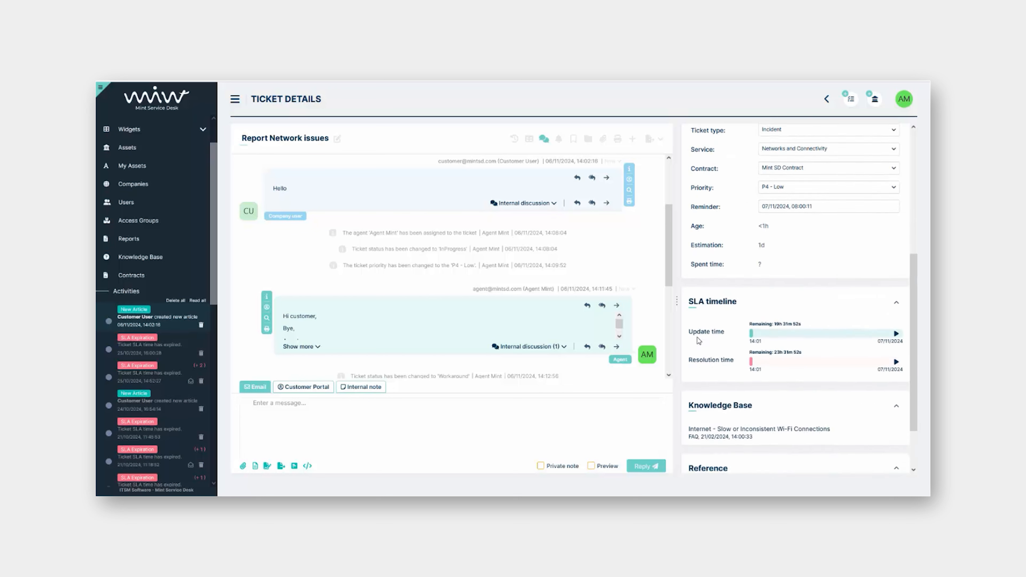
scroll(733, 245, "up", 2)
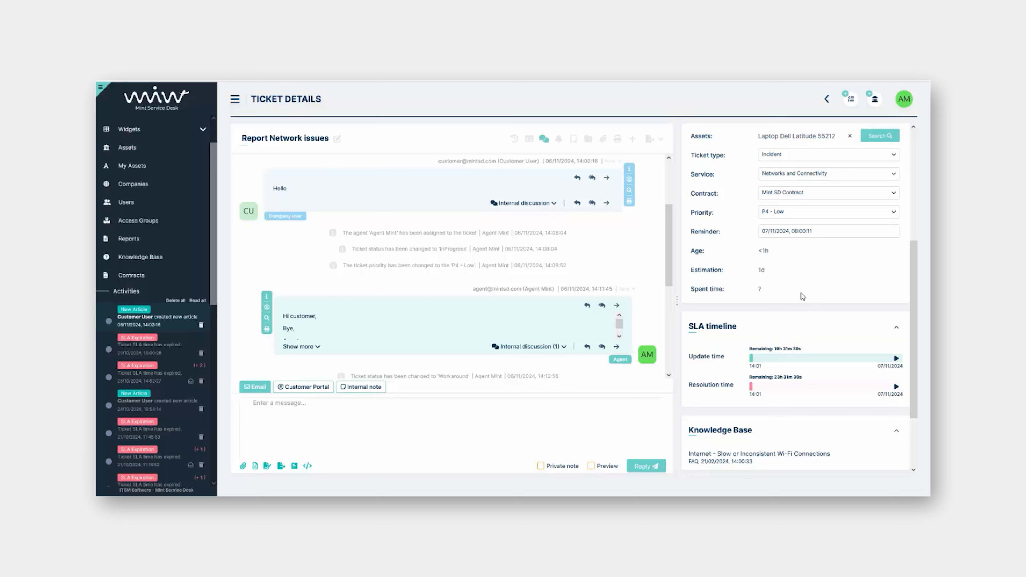
scroll(730, 308, "up", 3)
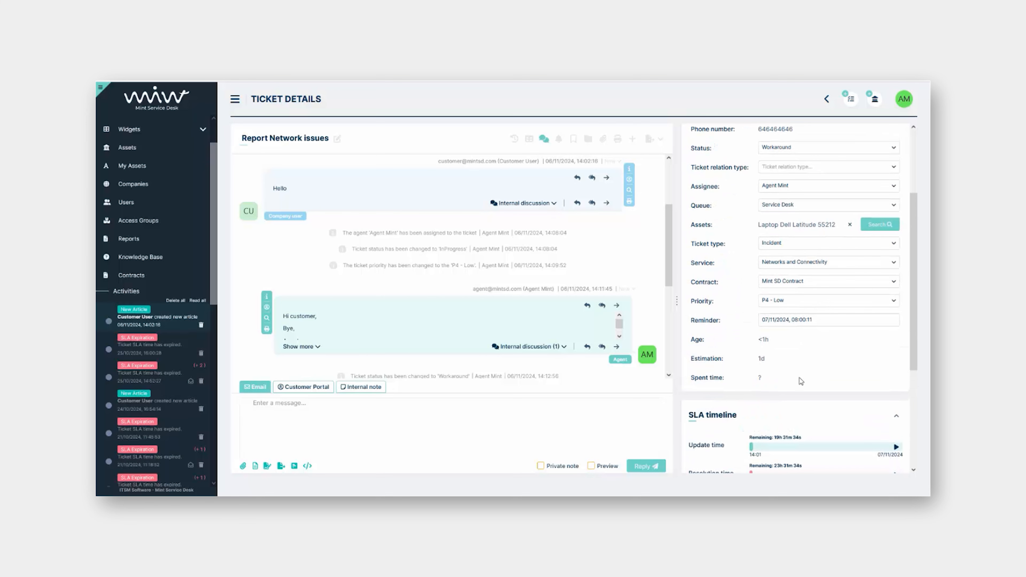
Log 2h of work dated 05.11.2024 described as 'Creating the VM'
left_click(762, 380)
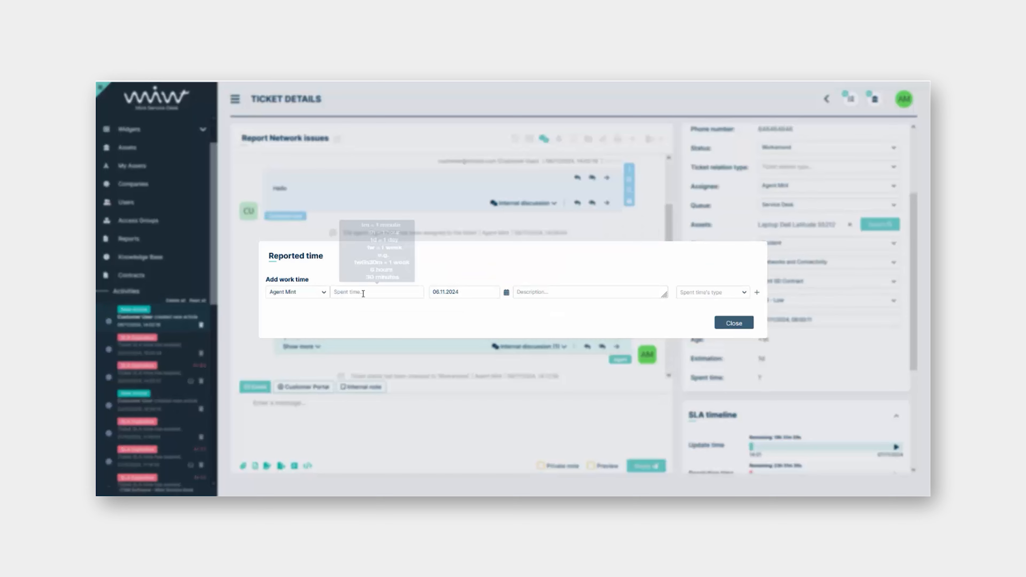
left_click(369, 292)
type("2h")
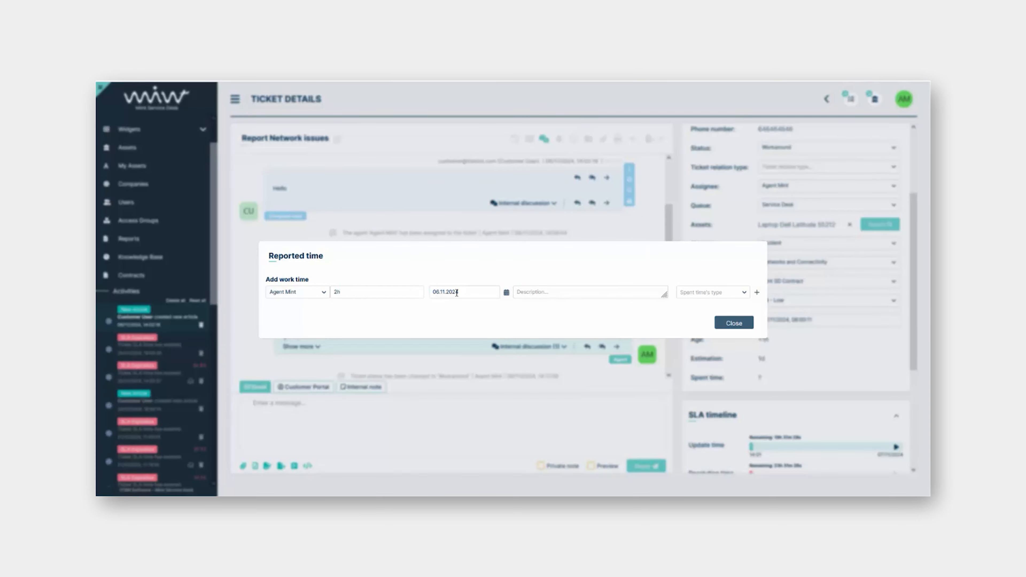
left_click(506, 294)
left_click(476, 341)
type("Creating the VM")
left_click(758, 293)
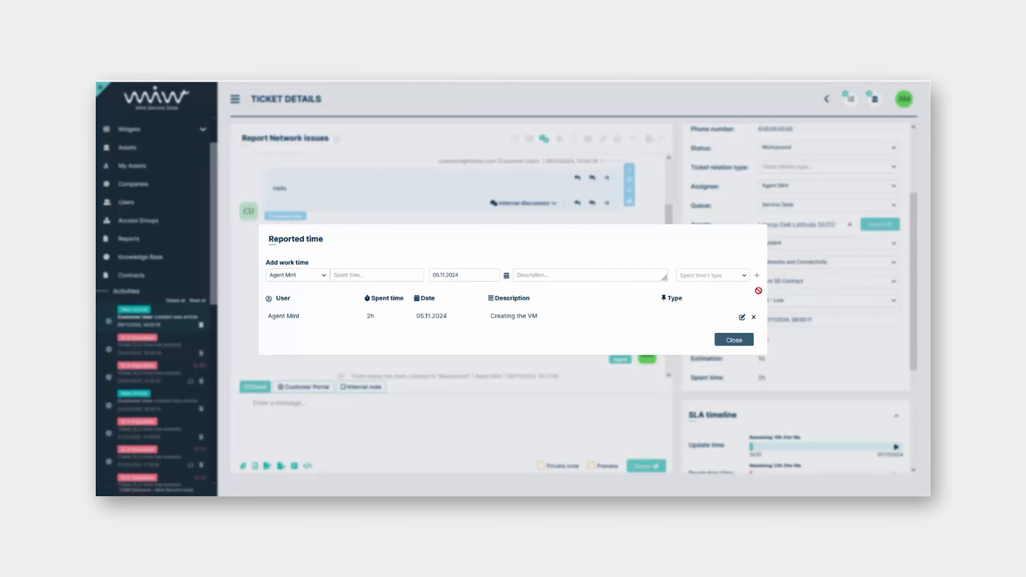
left_click(727, 343)
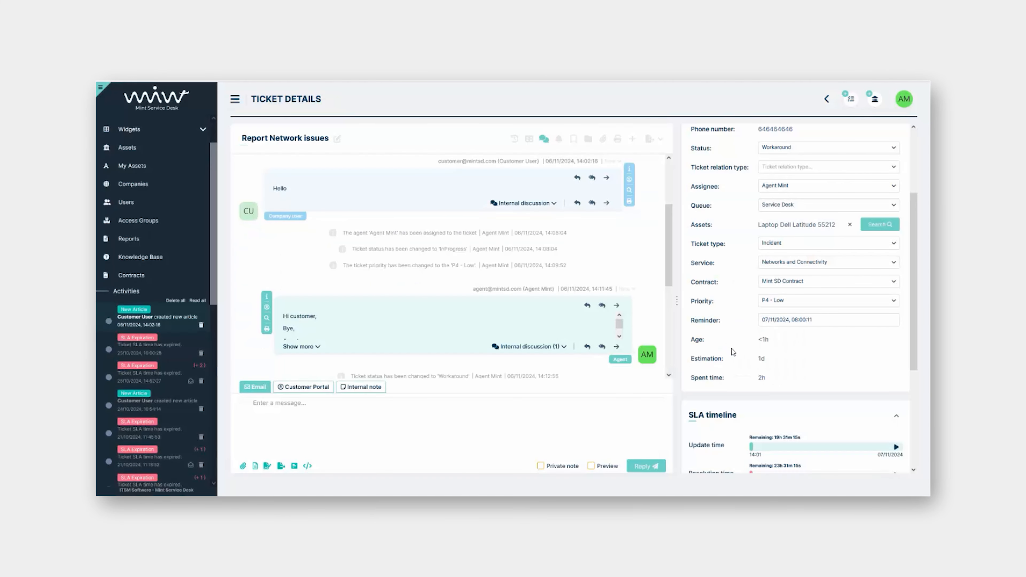
Add a 1h work entry described as 'configuring the network'
left_click(765, 379)
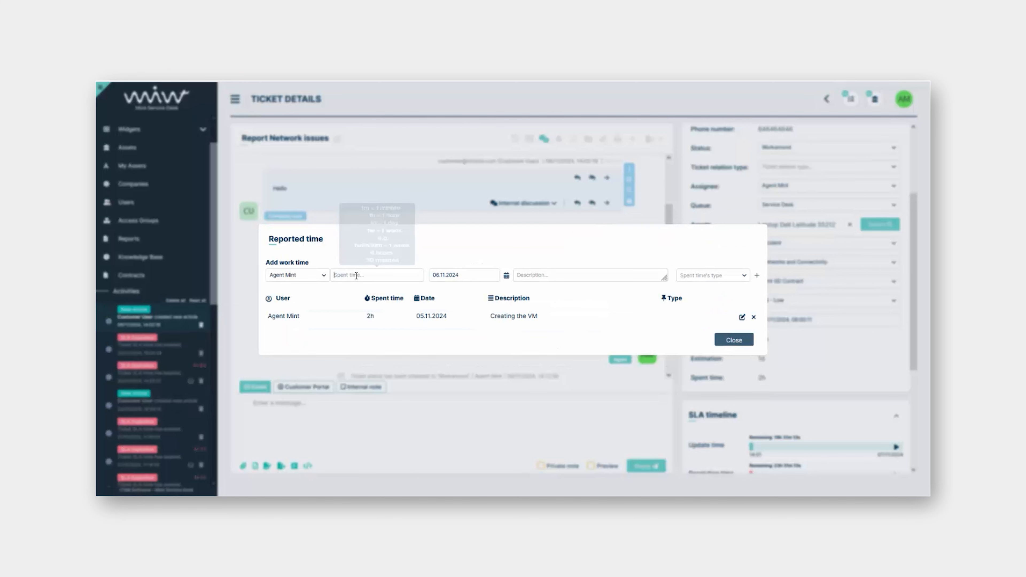
type("1h")
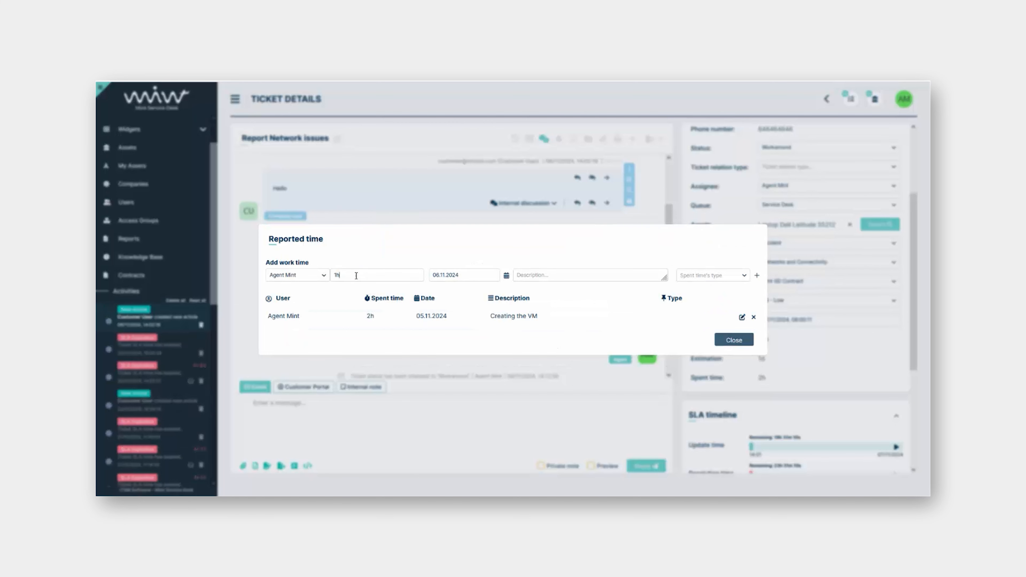
left_click(541, 275)
type("configuring the network")
left_click(757, 275)
left_click(734, 341)
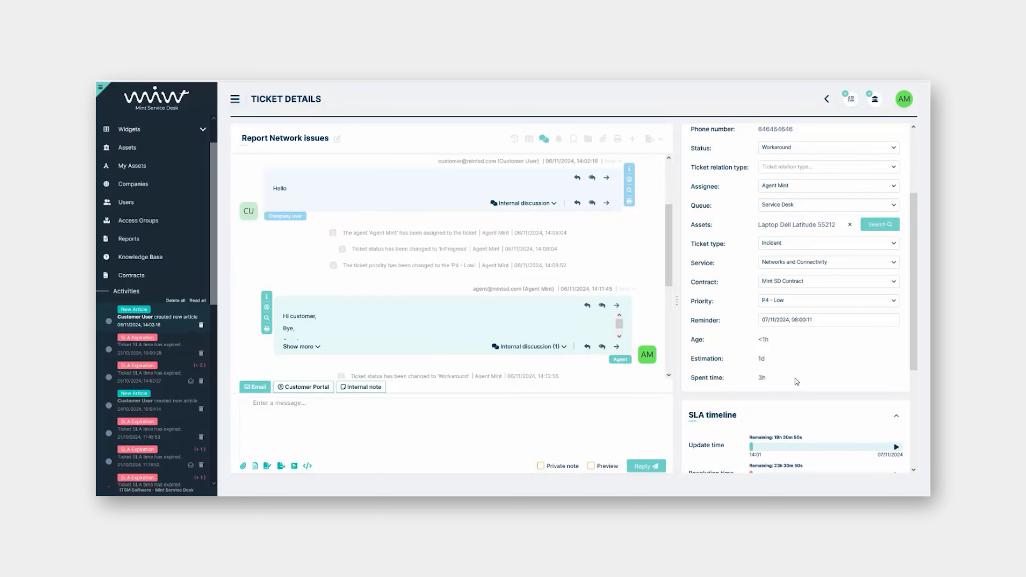
Add a 6h work entry described as 'test'
left_click(762, 378)
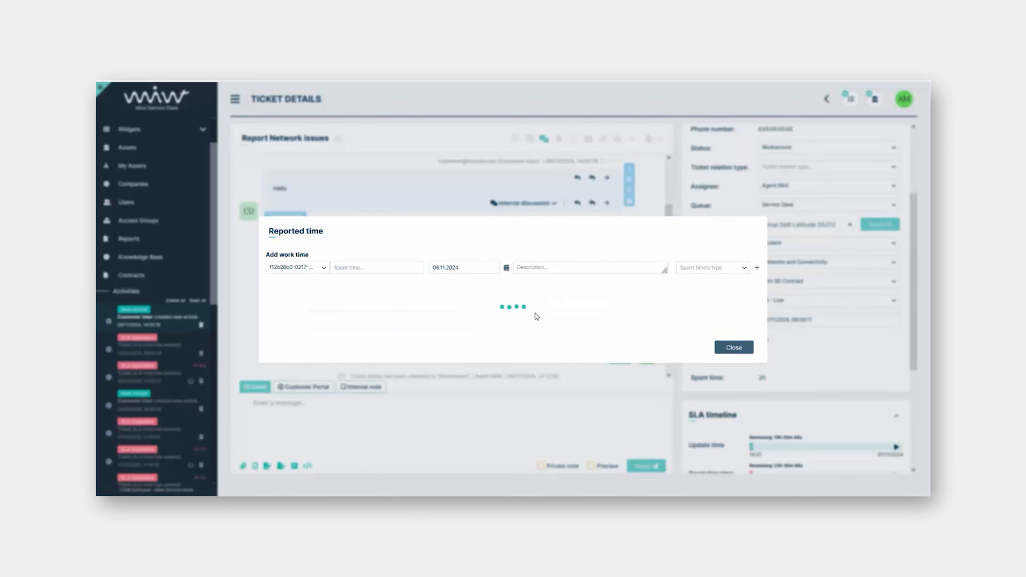
left_click(382, 270)
type("6h")
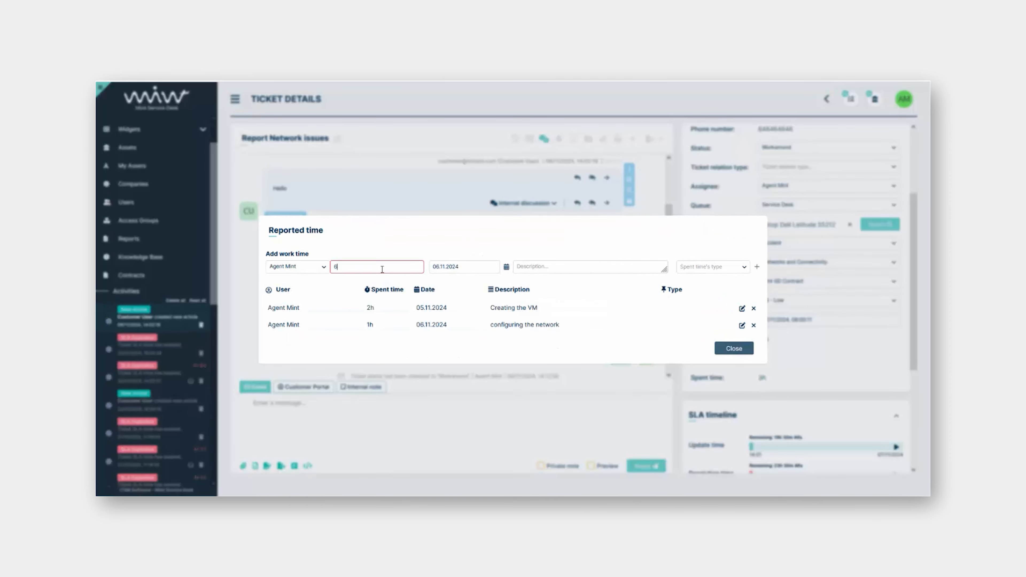
left_click(561, 268)
type("test")
left_click(757, 266)
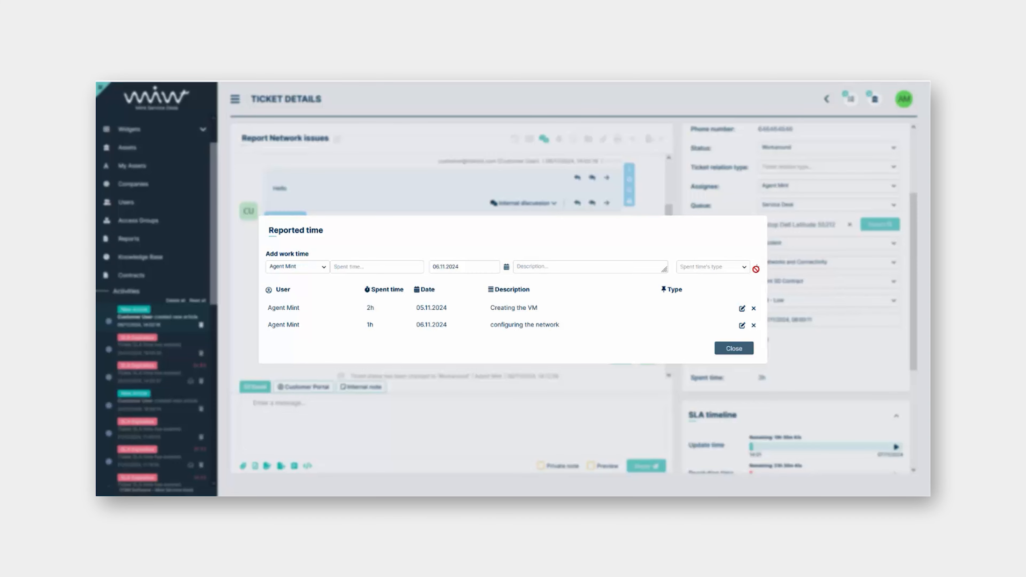
left_click(739, 358)
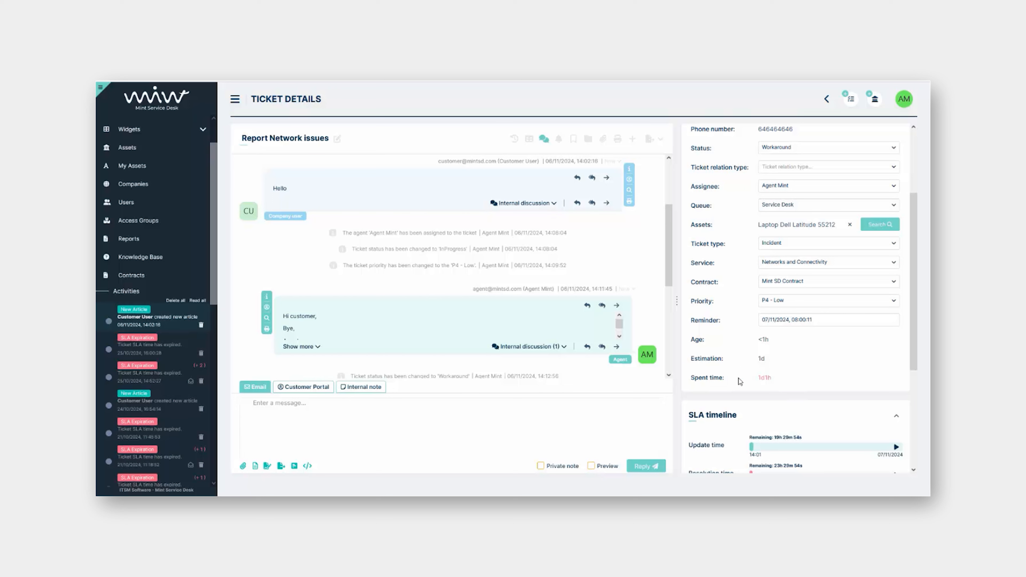
Inspect Mint SD Contract's expanded details, including its 24/7 service window, then go back to Contracts
left_click(144, 277)
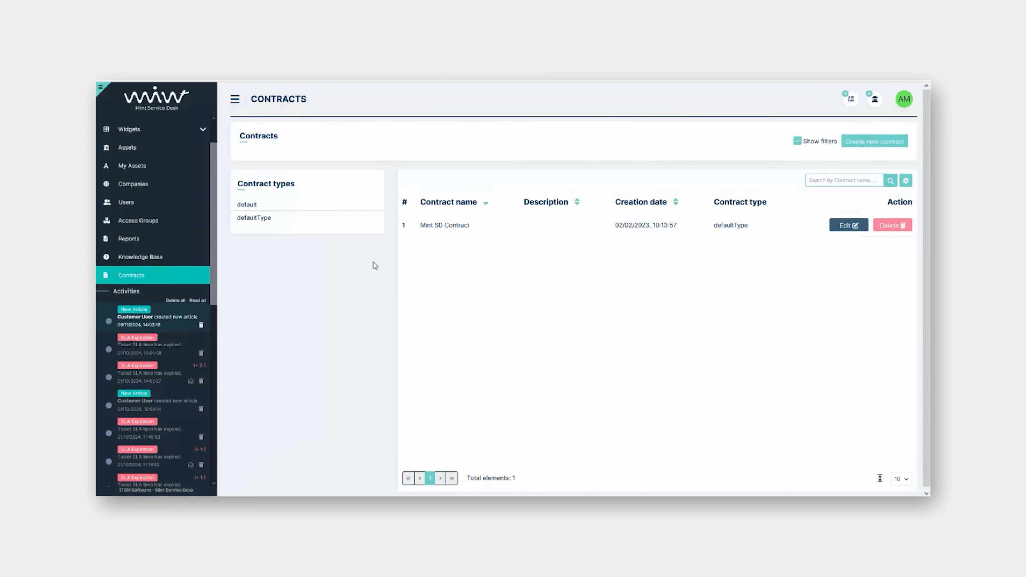
left_click(455, 228)
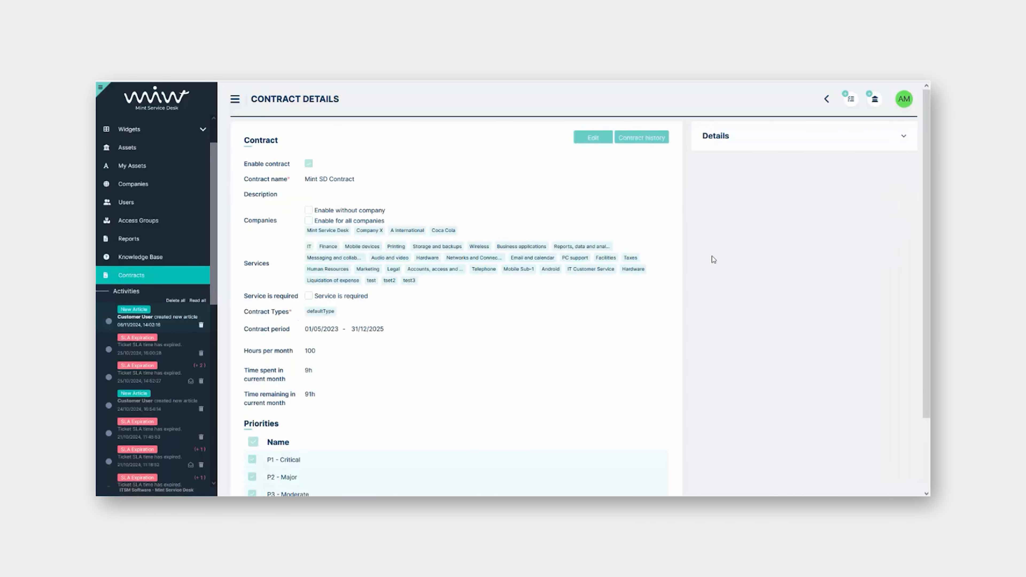
left_click(901, 137)
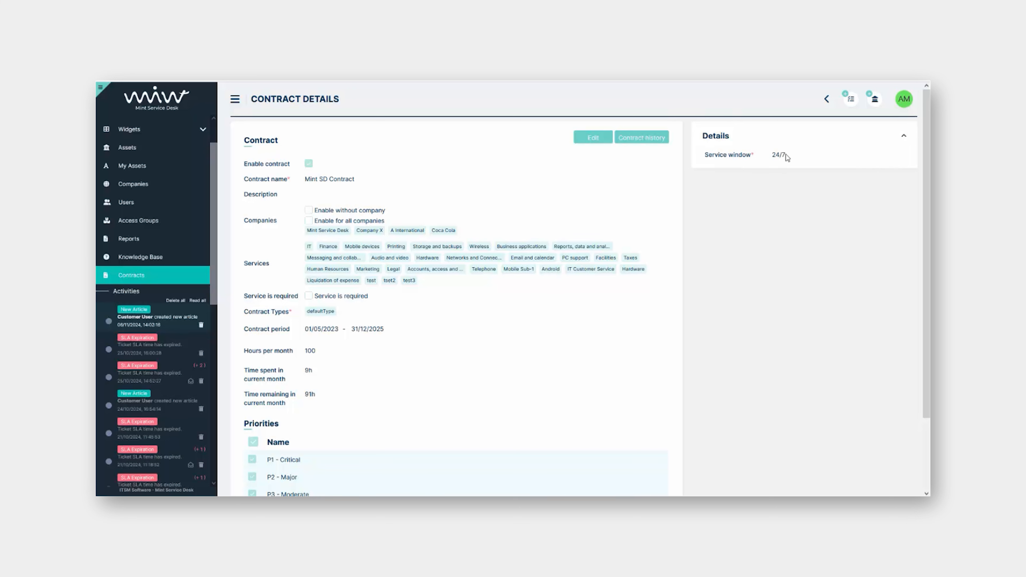
left_click(903, 137)
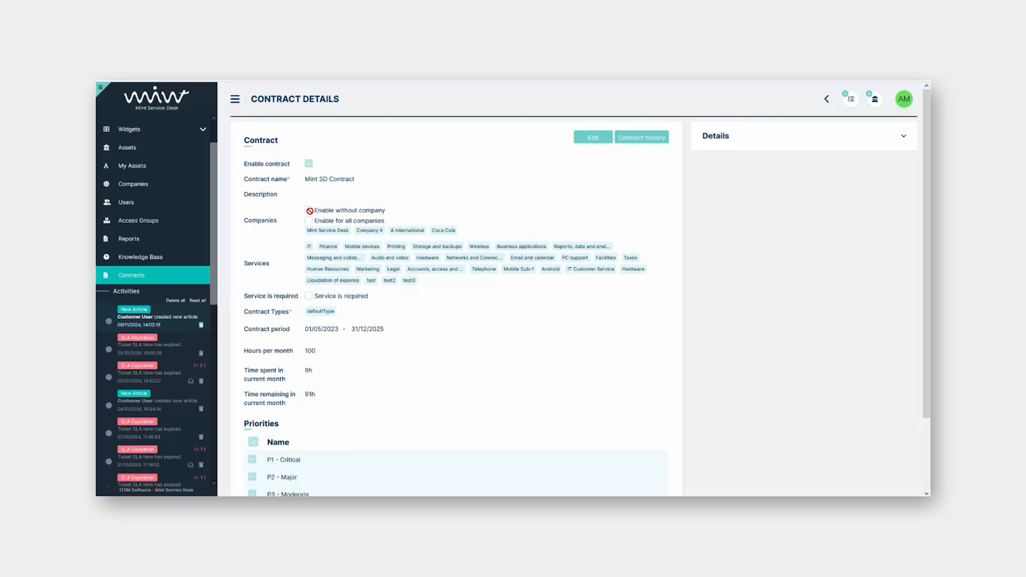
left_click(131, 275)
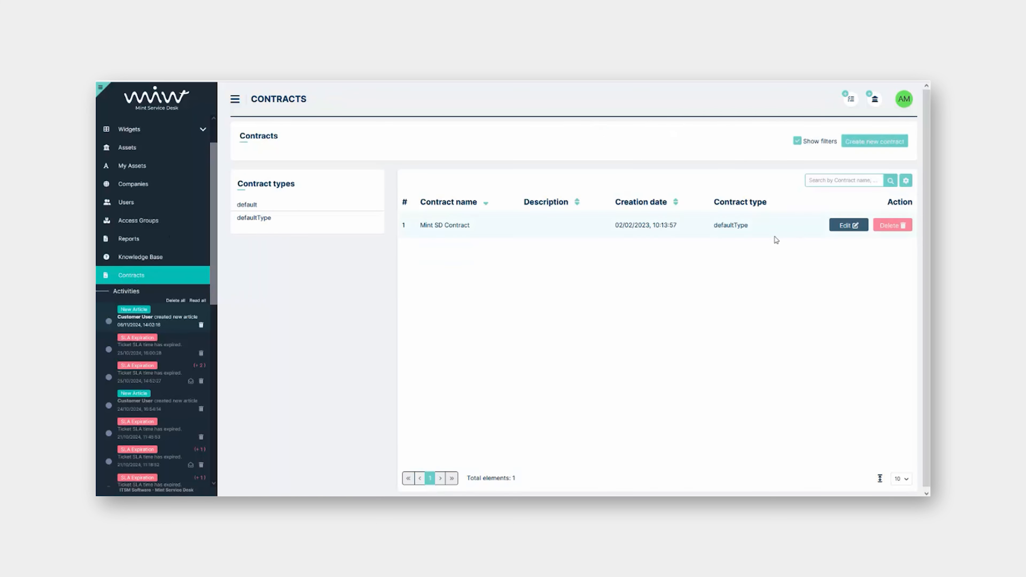
Edit Mint SD Contract and remove the Coca Cola tag from its Companies
left_click(834, 231)
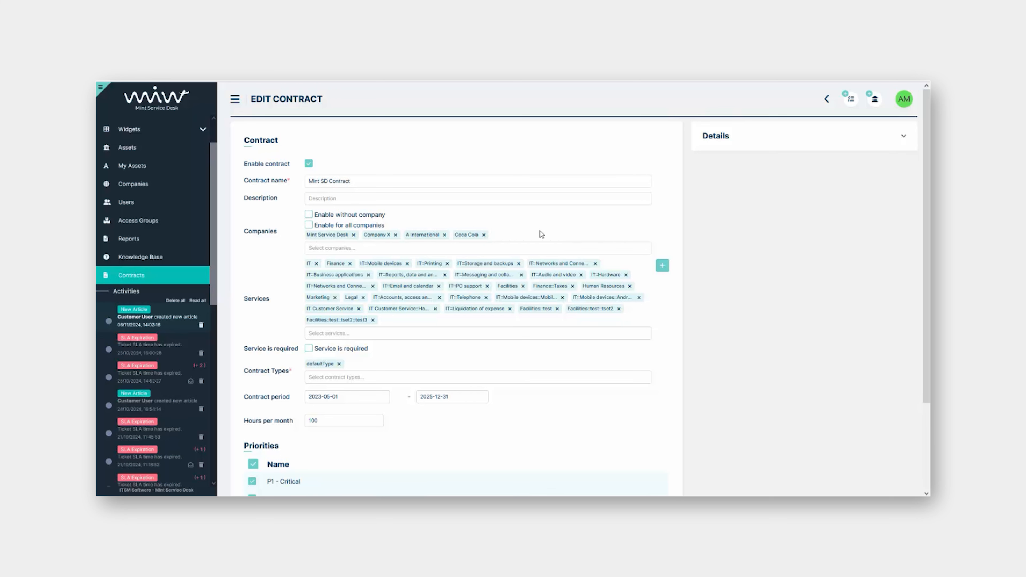
left_click(484, 235)
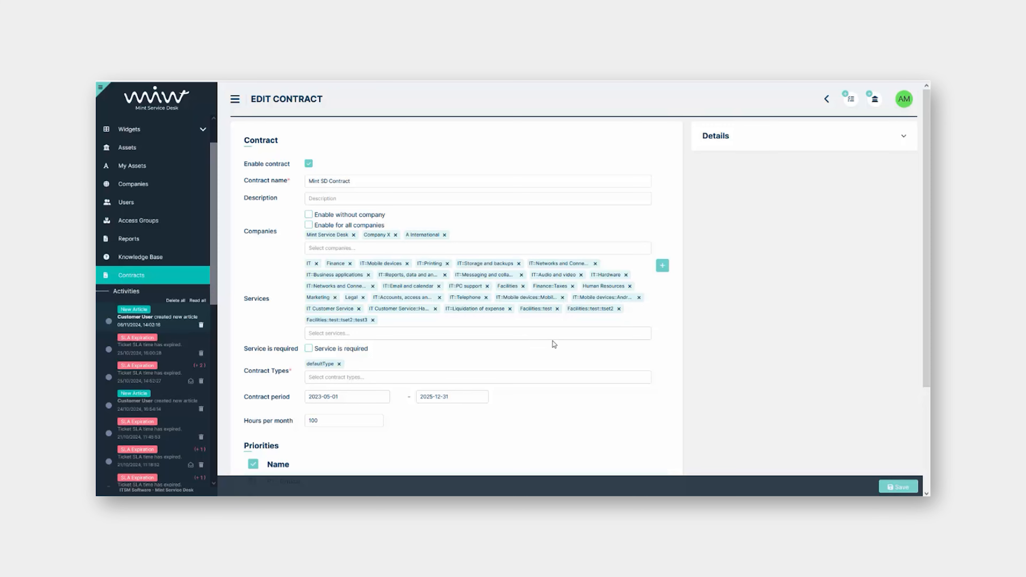
scroll(553, 343, "down", 1)
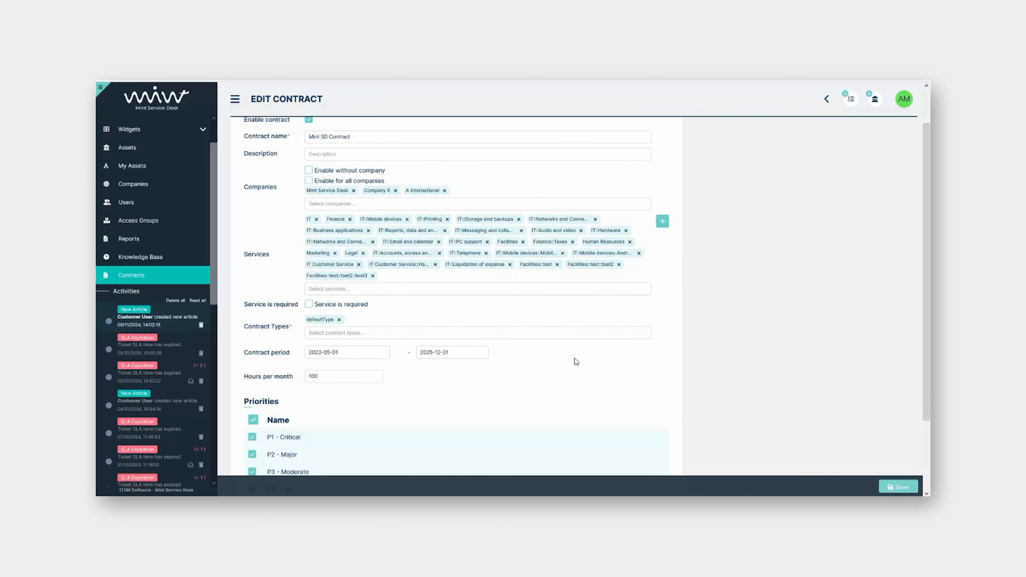
scroll(527, 343, "down", 1)
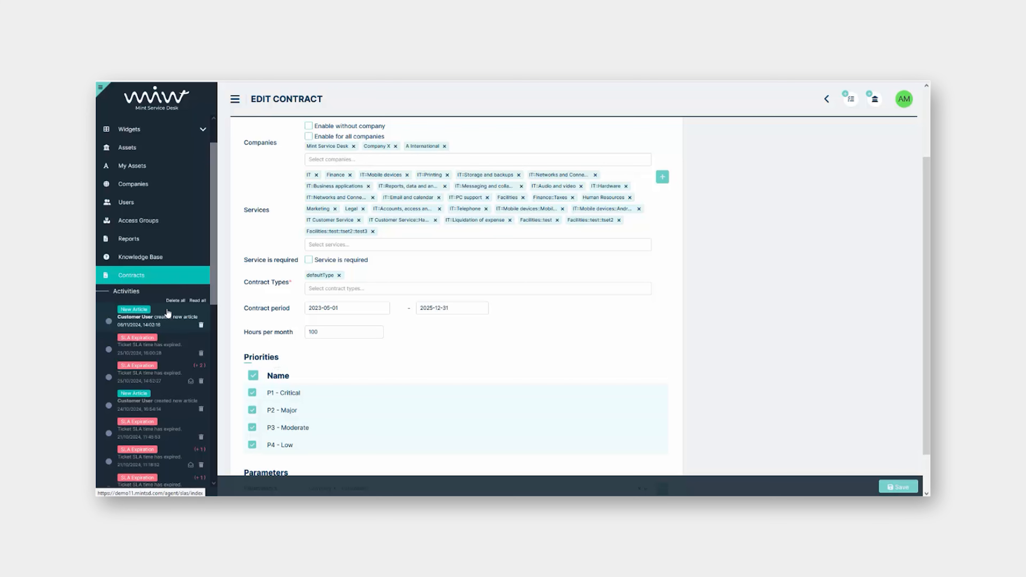
left_click(166, 319)
Leave the contract edit unsaved, view the ticket as a conversation, then go to Contracts
left_click(513, 308)
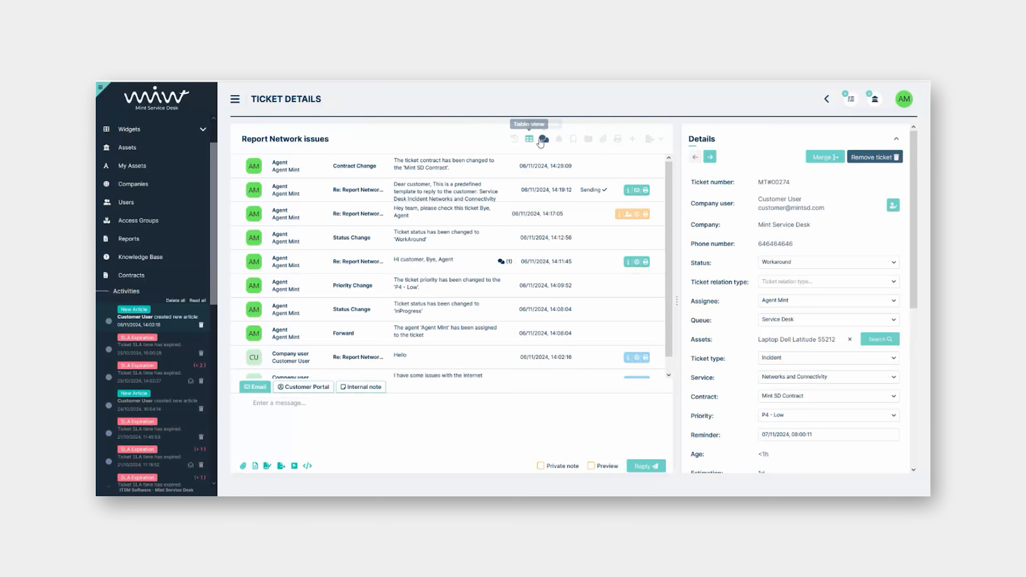
left_click(544, 139)
scroll(765, 348, "down", 3)
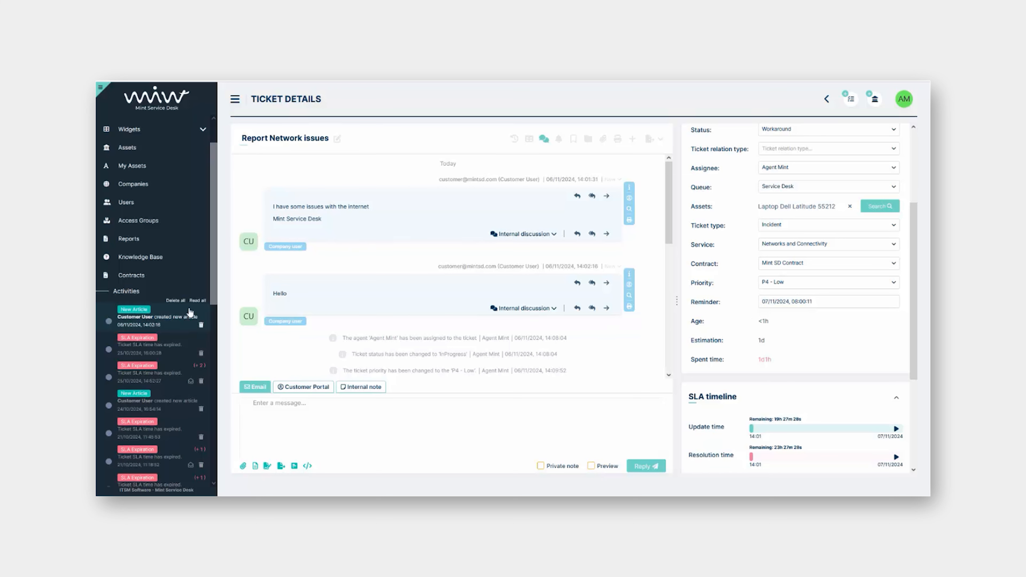
left_click(134, 279)
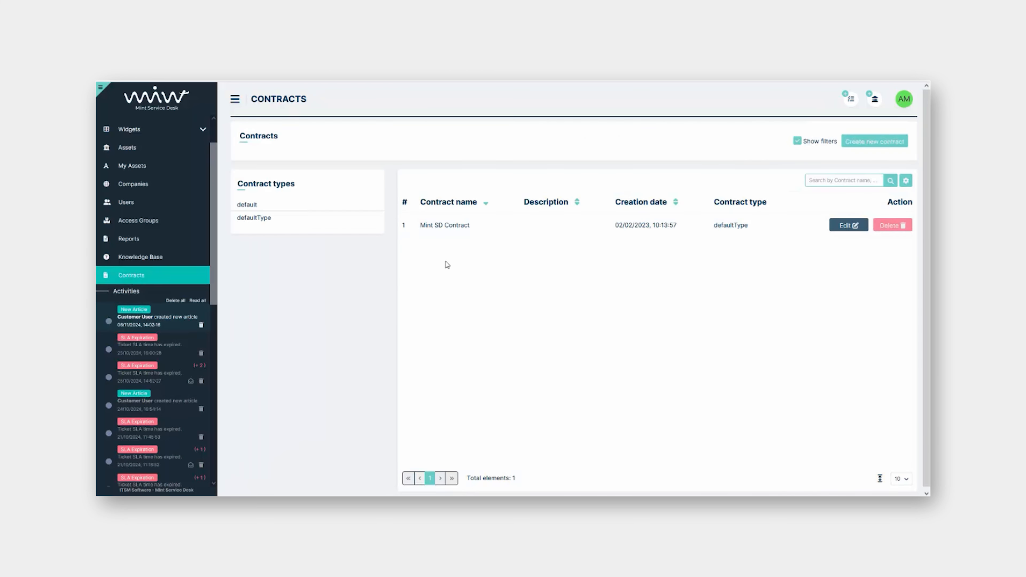
Open Mint SD Contract's details and check its 9h spent and 91h remaining
left_click(449, 226)
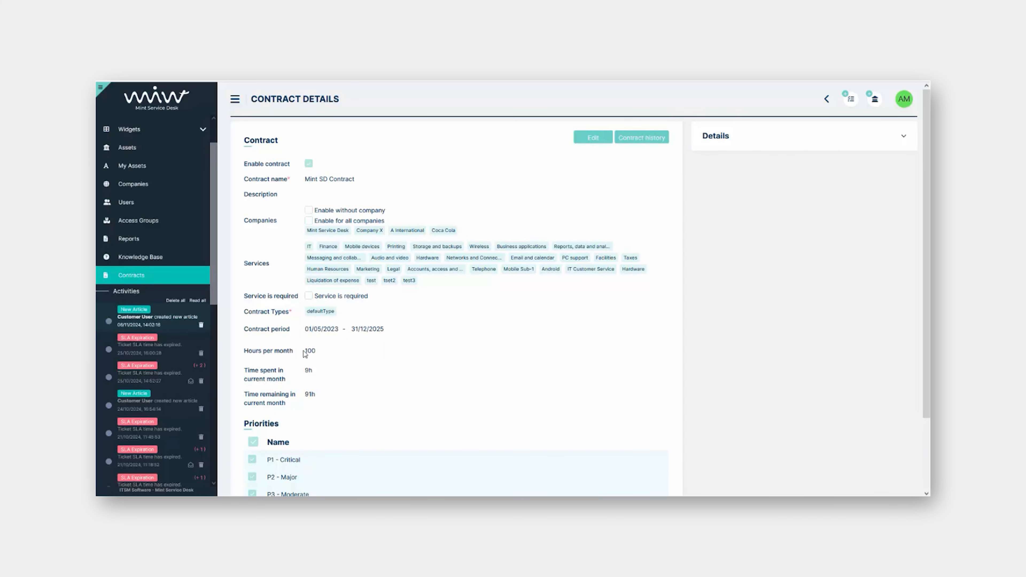
double_click(308, 370)
left_click(327, 394)
Go from My Assets to the full Assets list and open Laptop Dell Latitude 55212
left_click(163, 169)
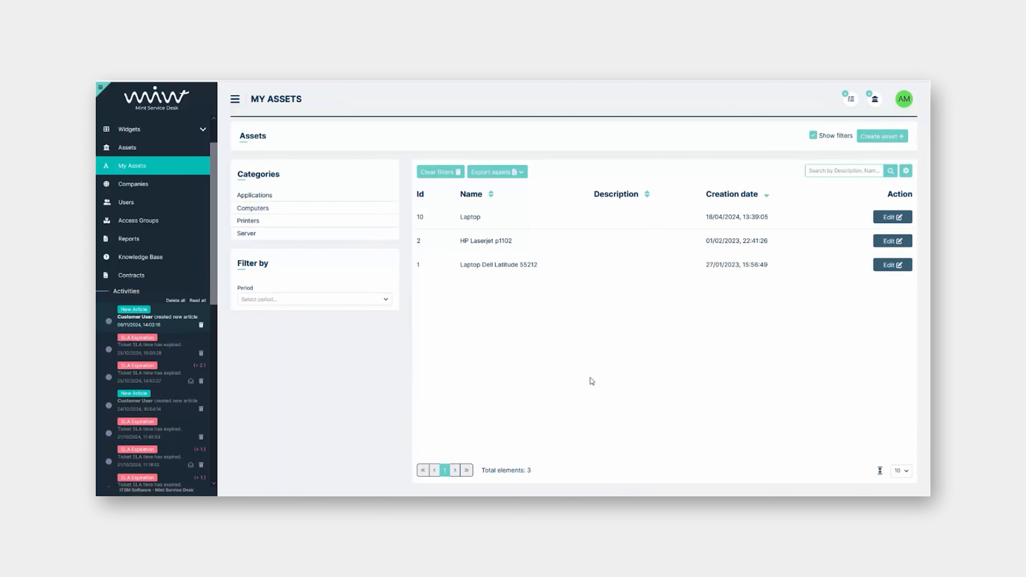
left_click(151, 154)
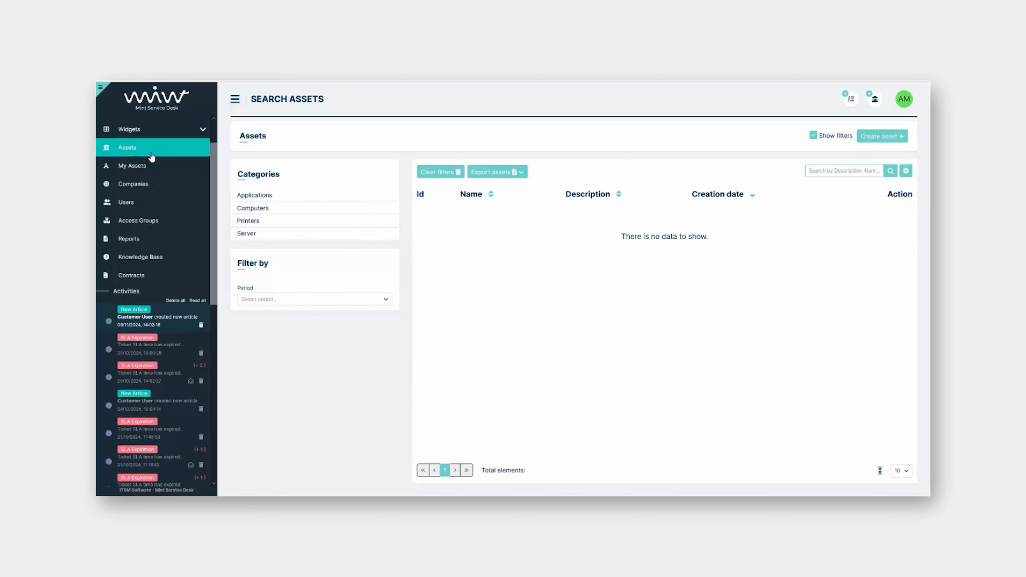
left_click(495, 318)
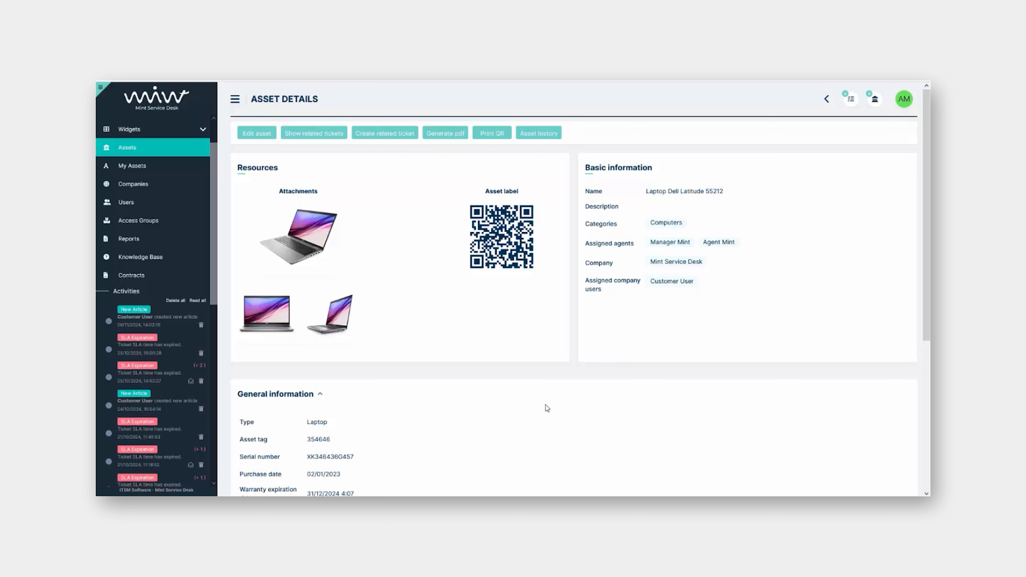
scroll(551, 350, "down", 3)
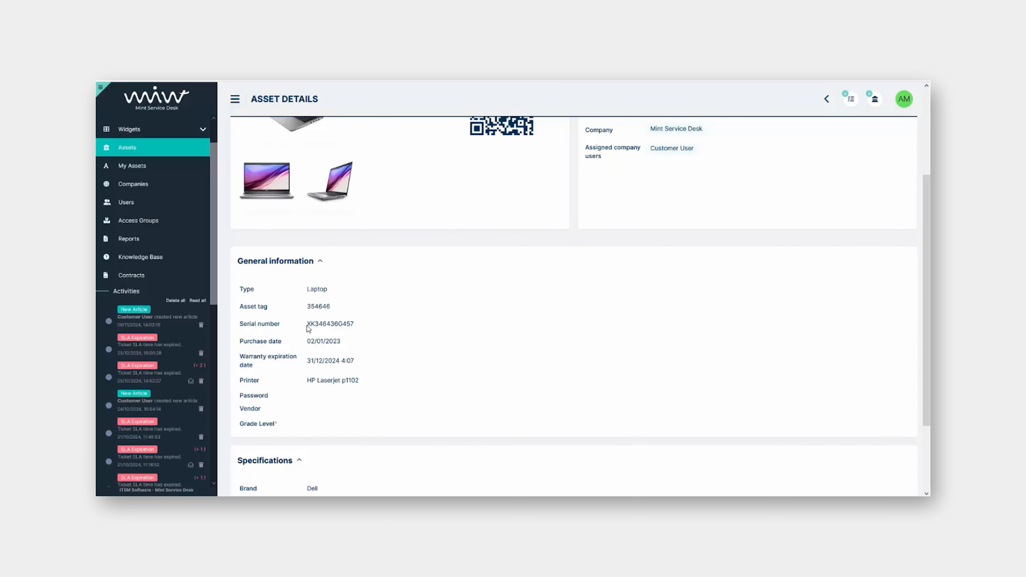
left_click_drag(307, 324, 347, 322)
scroll(394, 345, "down", 1)
scroll(394, 345, "down", 1)
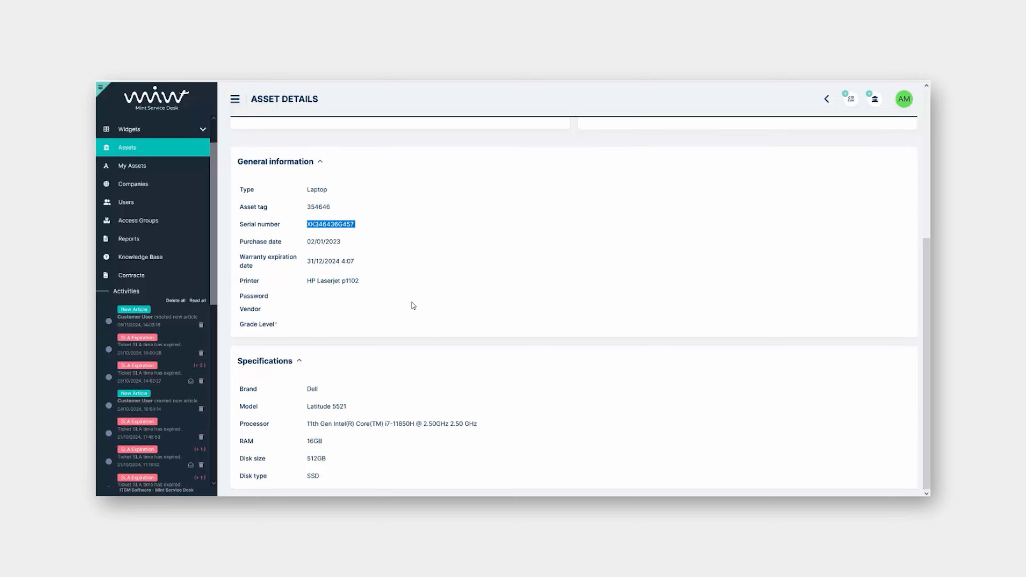
scroll(412, 305, "up", 1)
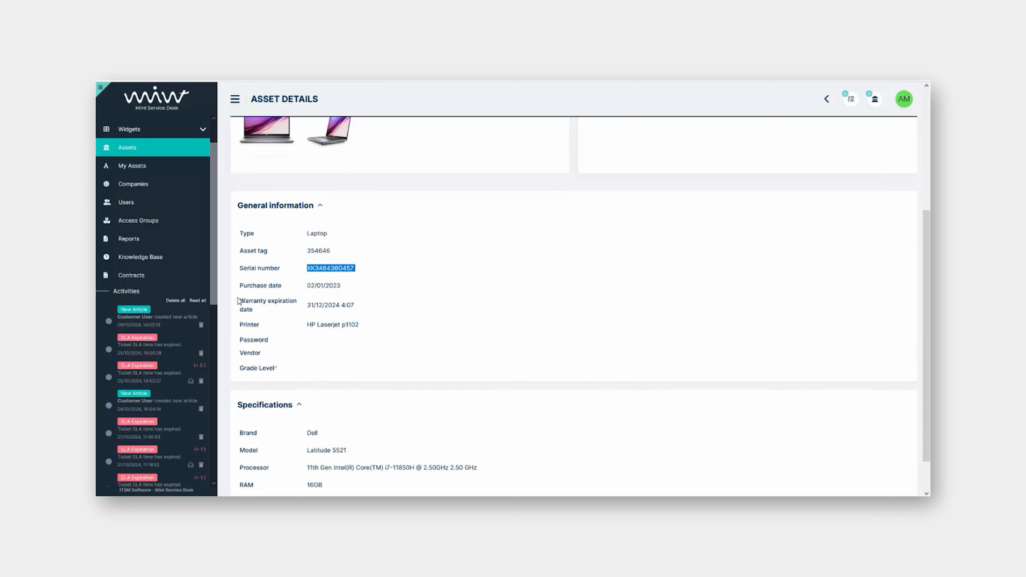
left_click_drag(239, 301, 274, 307)
left_click(481, 323)
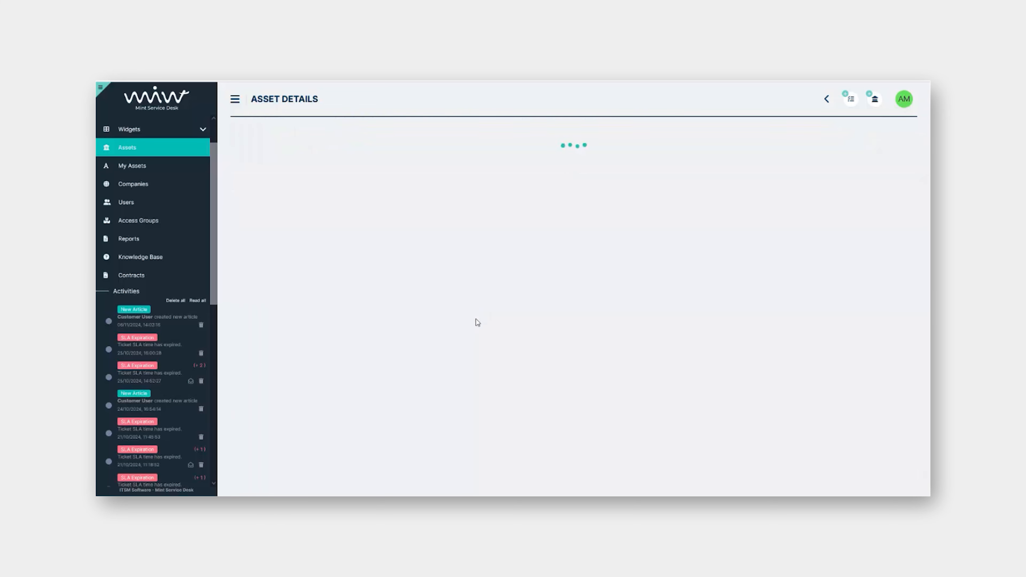
key("alt+Left")
scroll(403, 297, "down", 3)
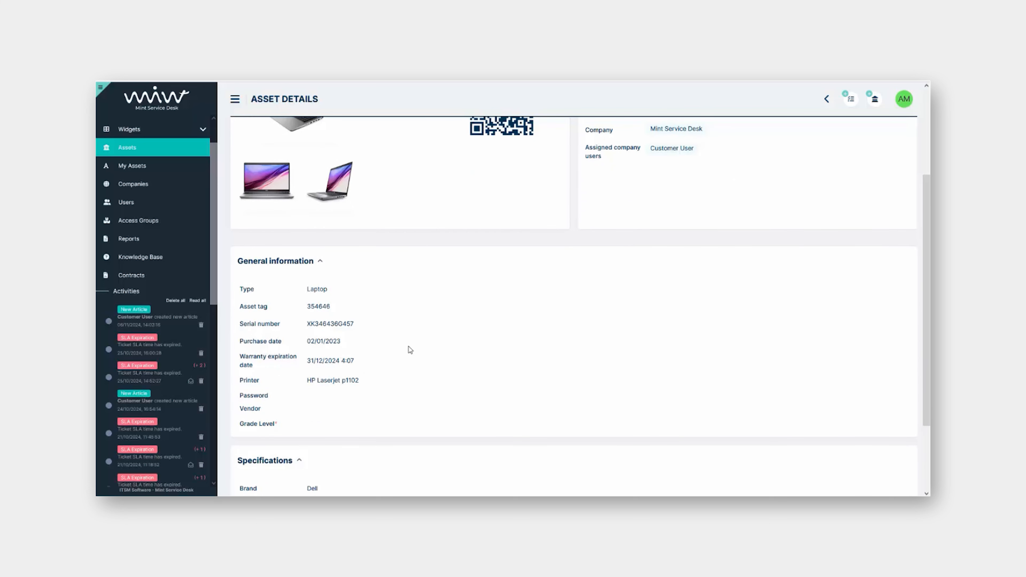
scroll(410, 348, "down", 1)
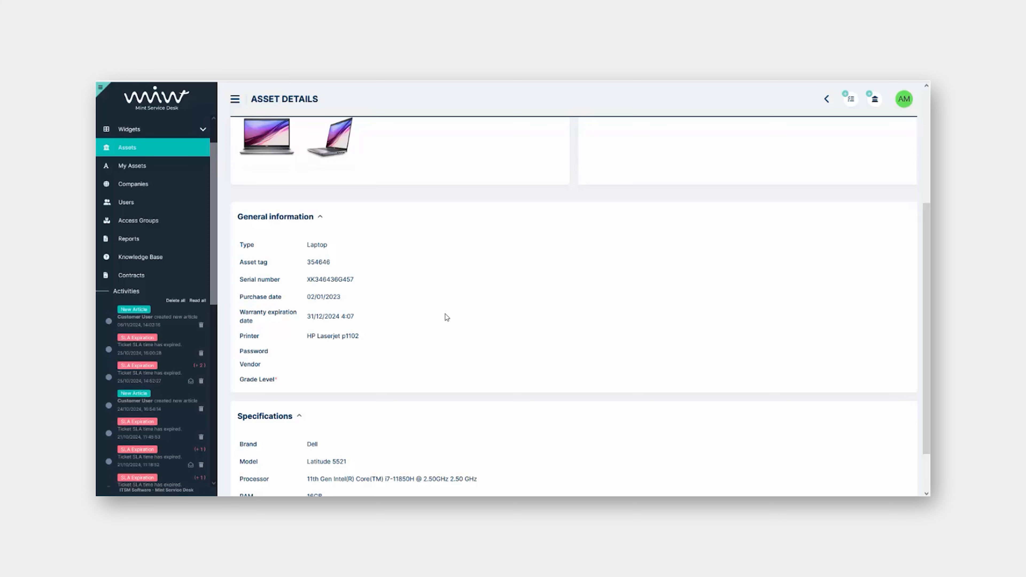
scroll(444, 316, "up", 4)
scroll(445, 317, "down", 3)
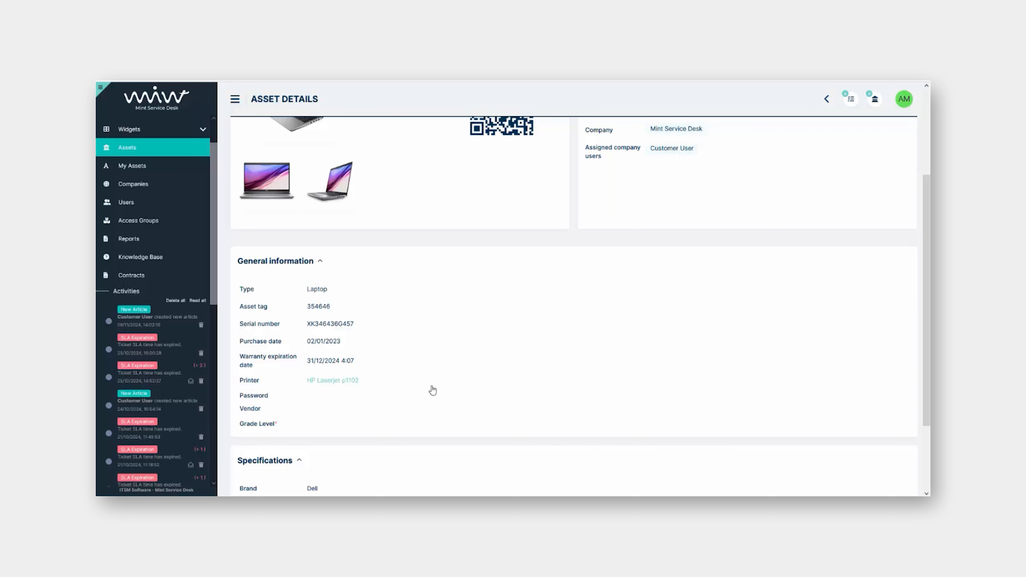
Look through the HP Laserjet p1102 and Laptop Dell Latitude 55212 asset details, then return to Search Assets
left_click(337, 383)
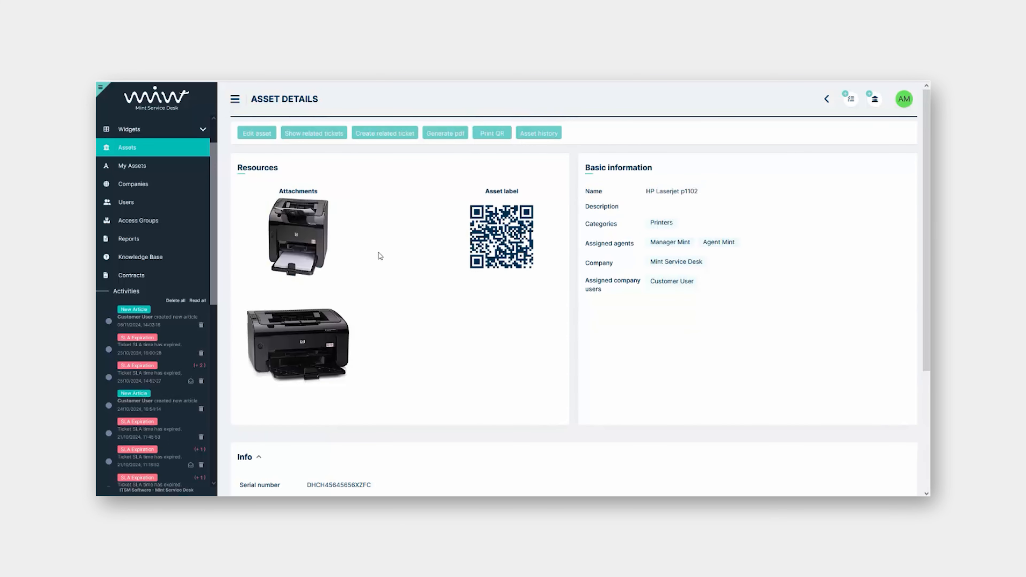
scroll(400, 286, "down", 2)
scroll(432, 250, "down", 2)
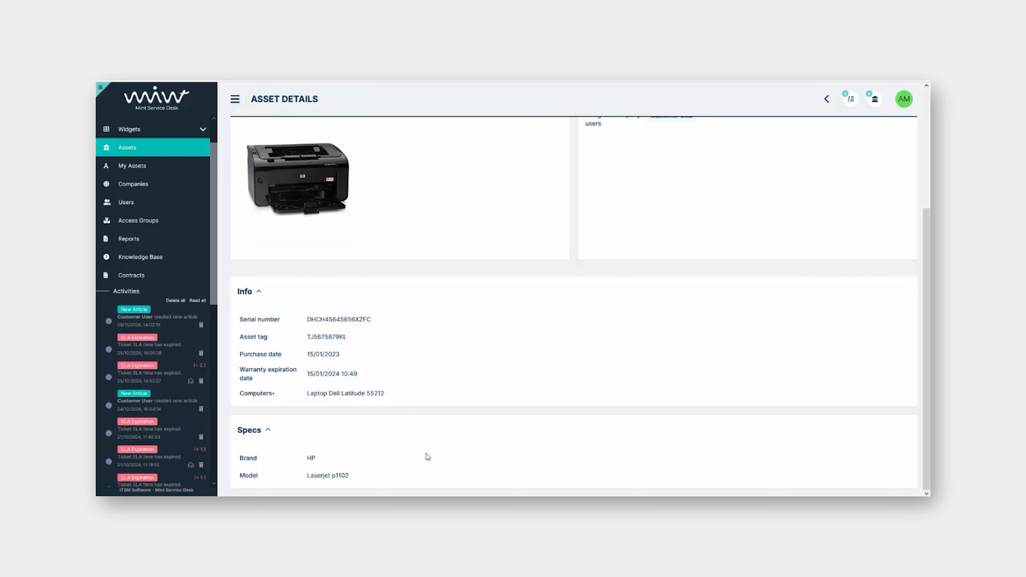
left_click(347, 393)
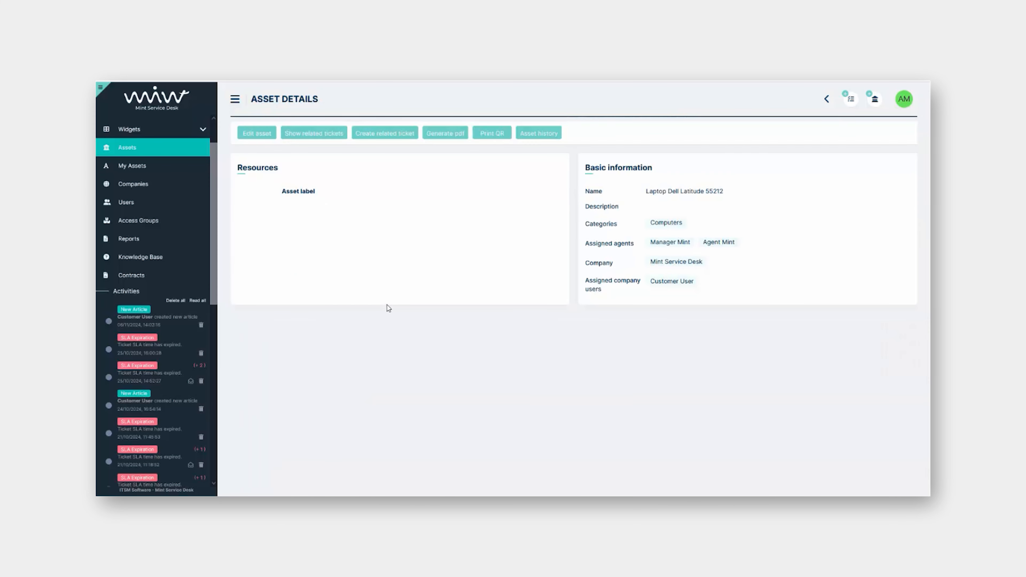
scroll(402, 344, "down", 3)
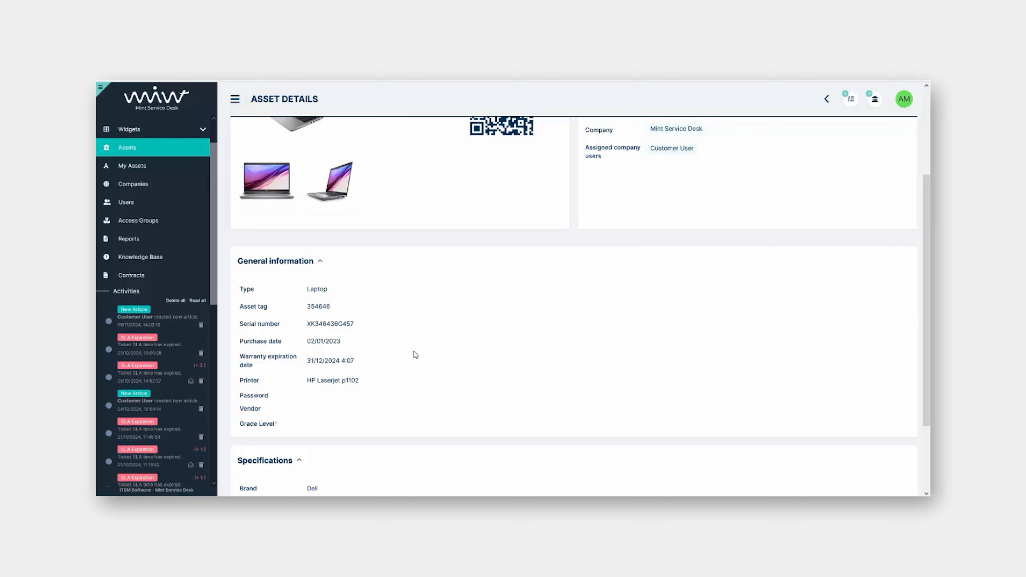
scroll(420, 352, "up", 3)
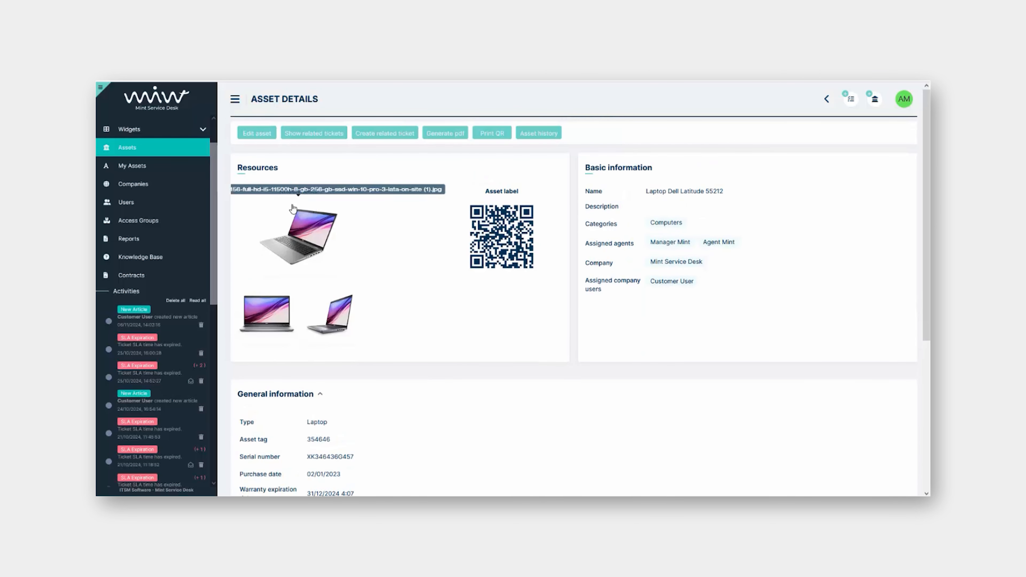
left_click(160, 155)
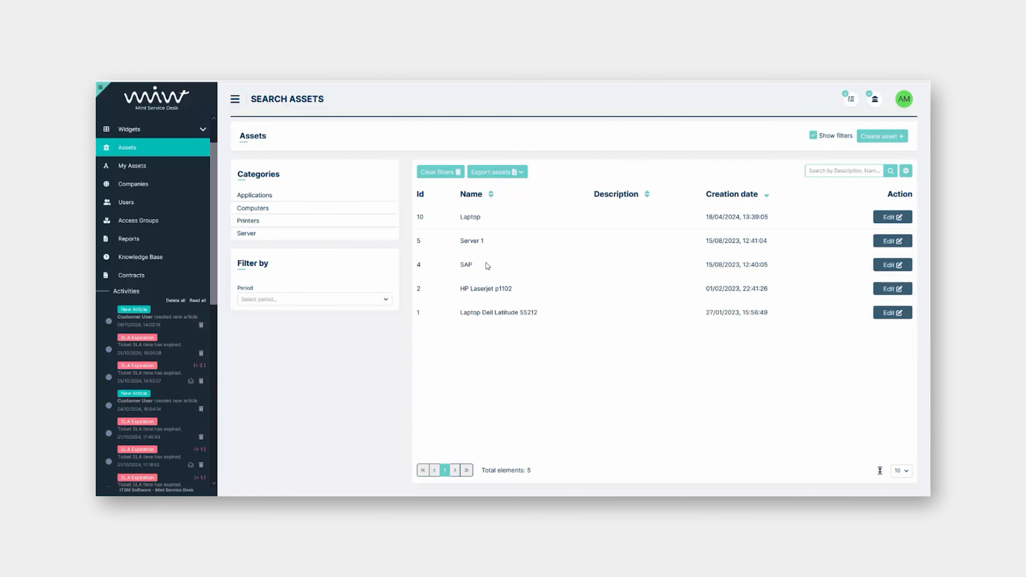
Move between Server 1 and its linked SAP application records, ending on Server 1's details
left_click(477, 246)
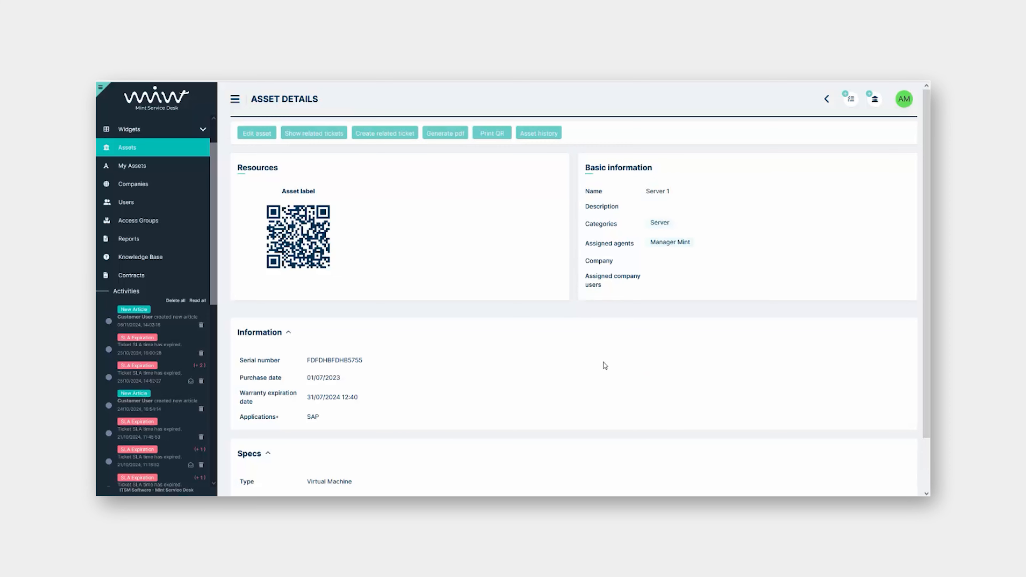
scroll(533, 356, "down", 2)
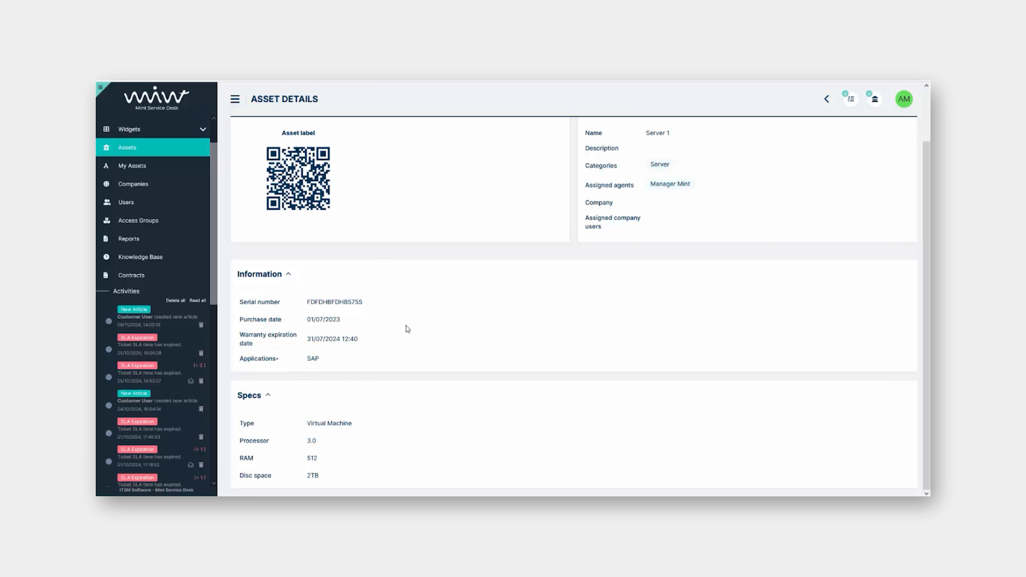
left_click(317, 359)
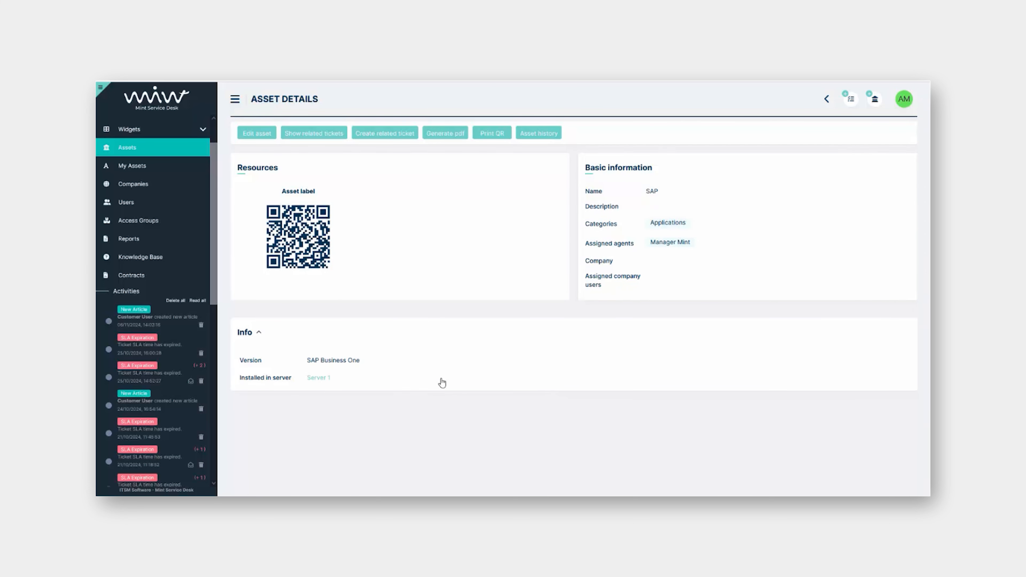
left_click(325, 378)
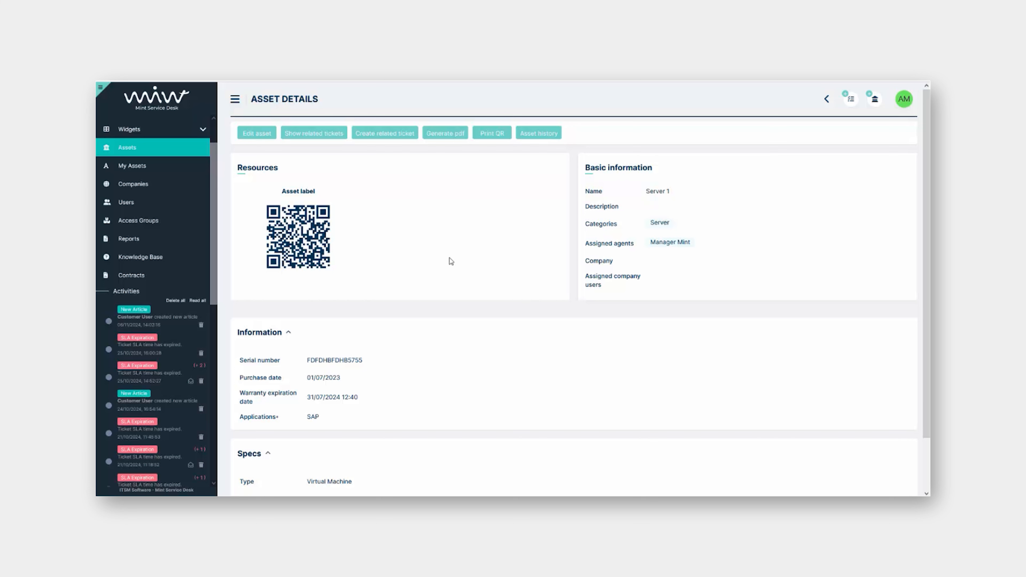
left_click(314, 420)
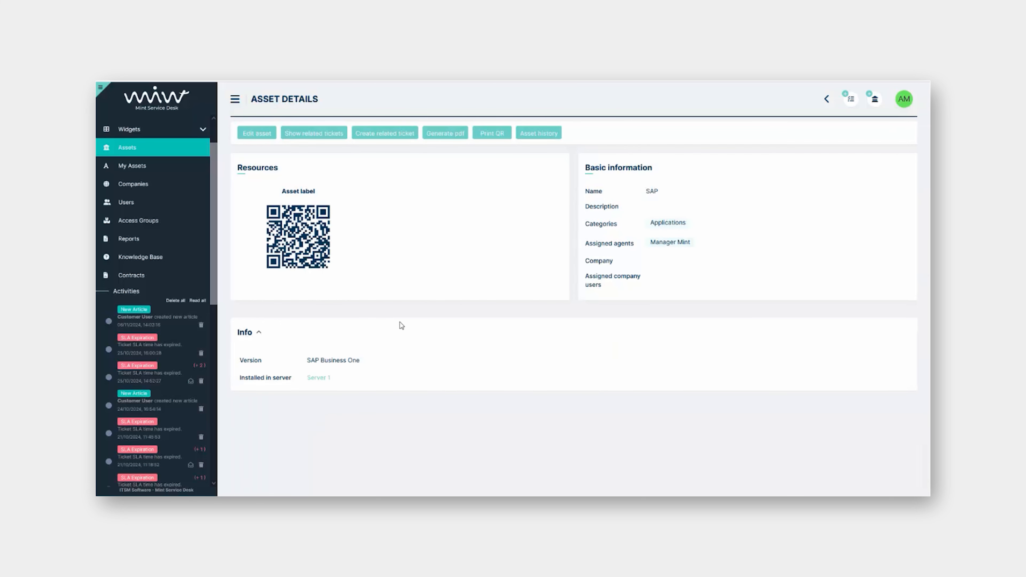
left_click(326, 379)
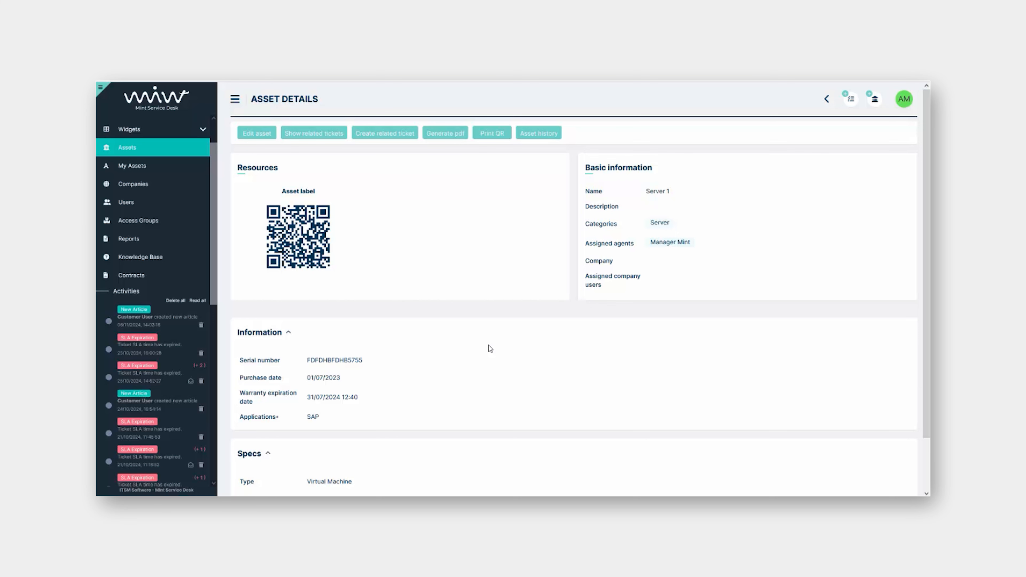
Check Server 1's related tickets, then open the Laptop Dell Latitude 55212 asset from Assets
left_click(315, 134)
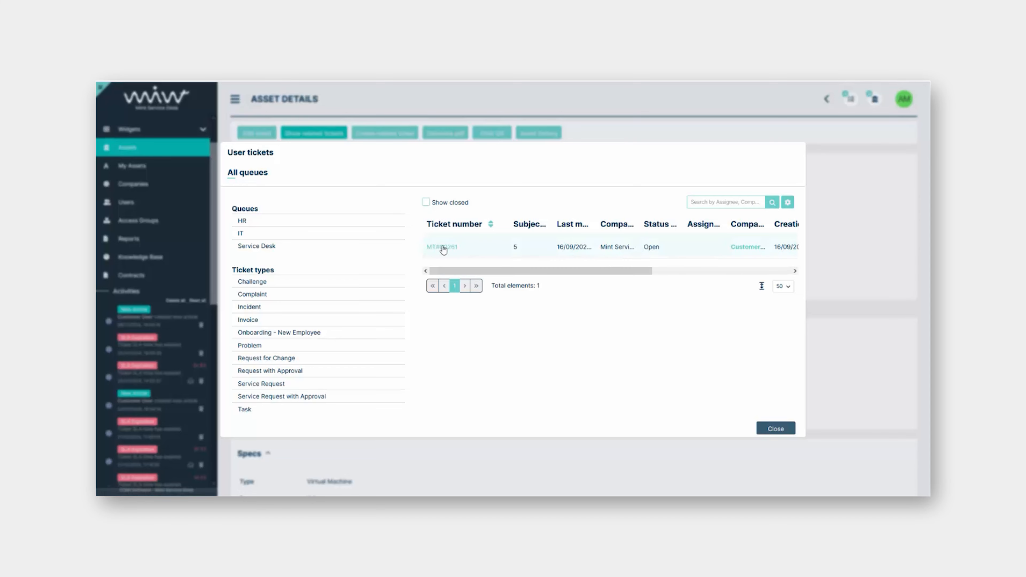
left_click(777, 429)
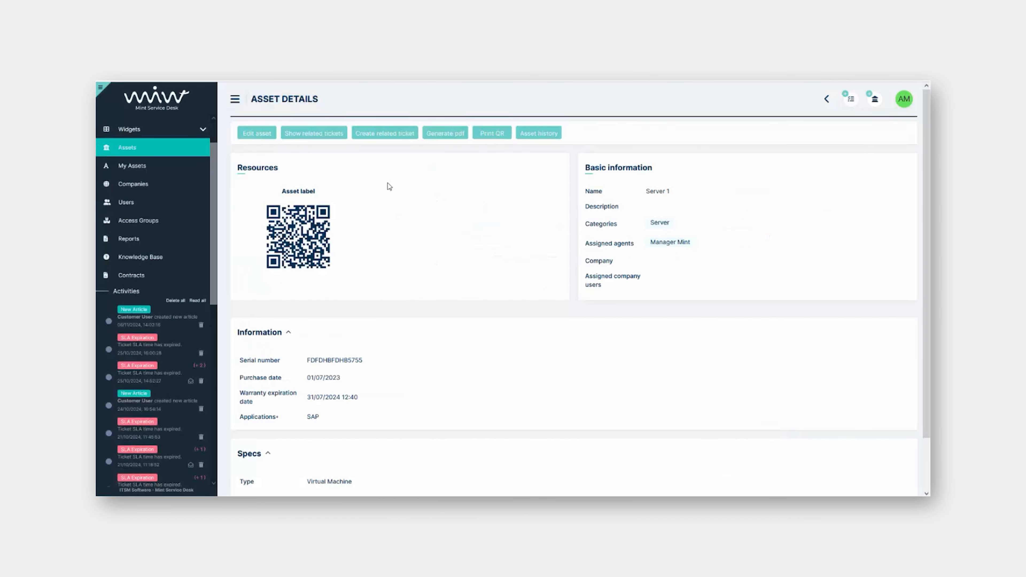
left_click(316, 137)
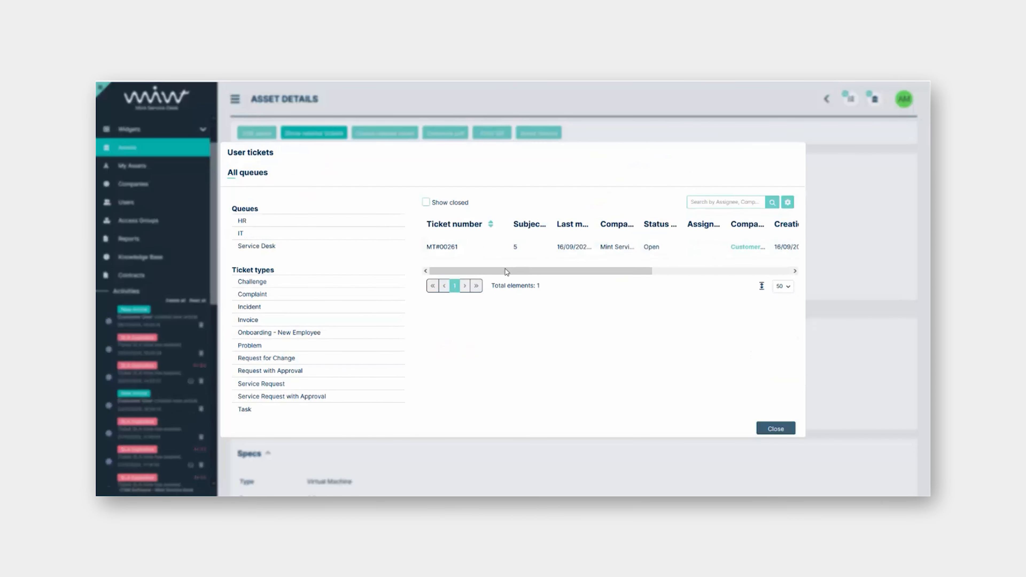
mouse_move(509, 274)
left_mouse_down()
mouse_move(593, 275)
mouse_move(495, 275)
left_mouse_up()
left_click(766, 431)
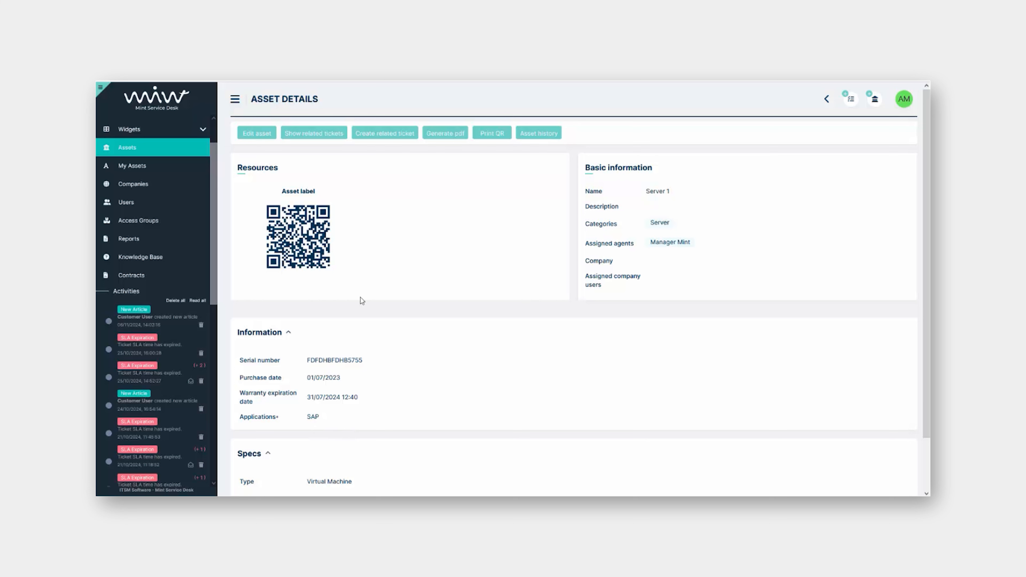
left_click(141, 156)
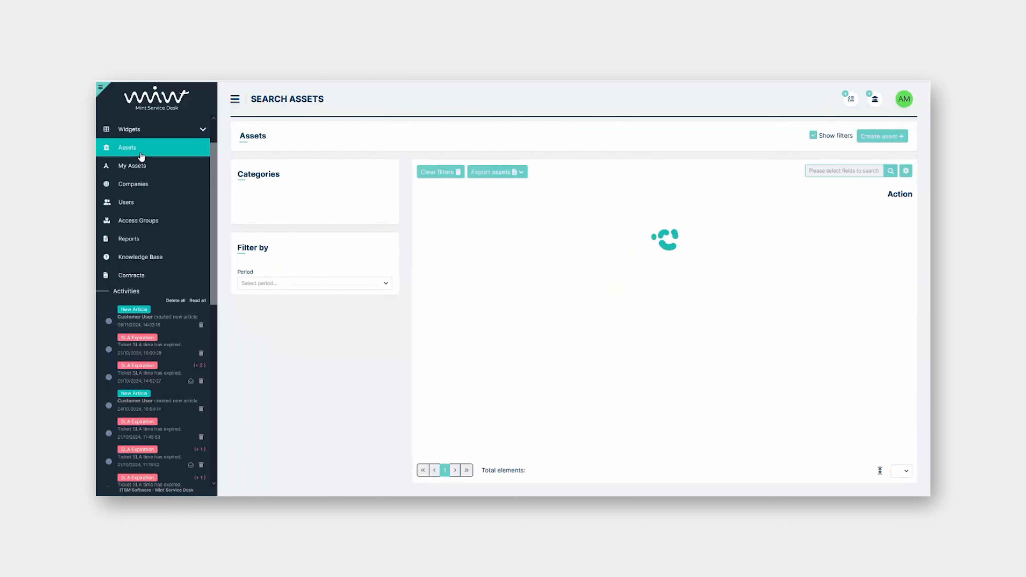
left_click(513, 316)
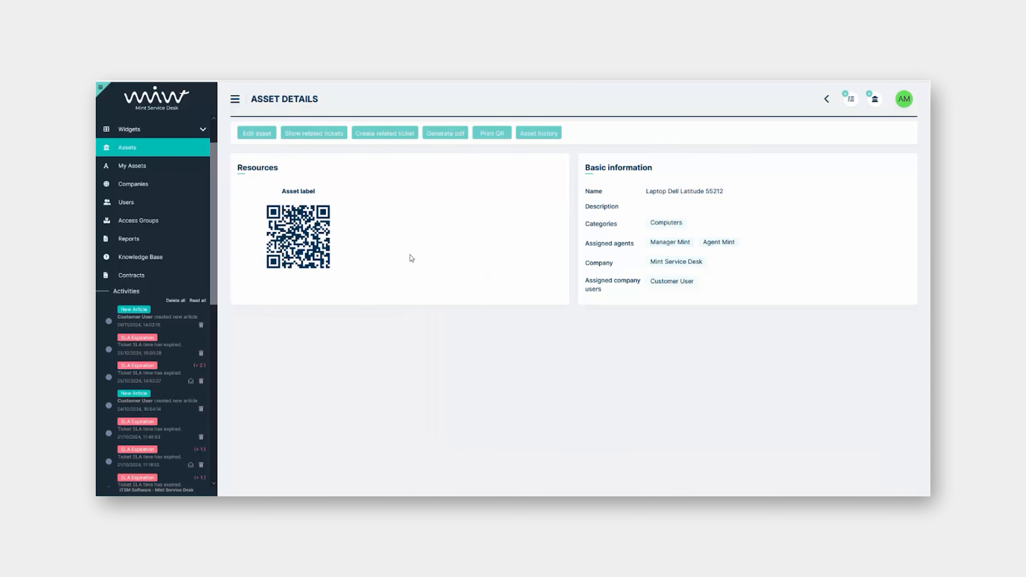
left_click(326, 136)
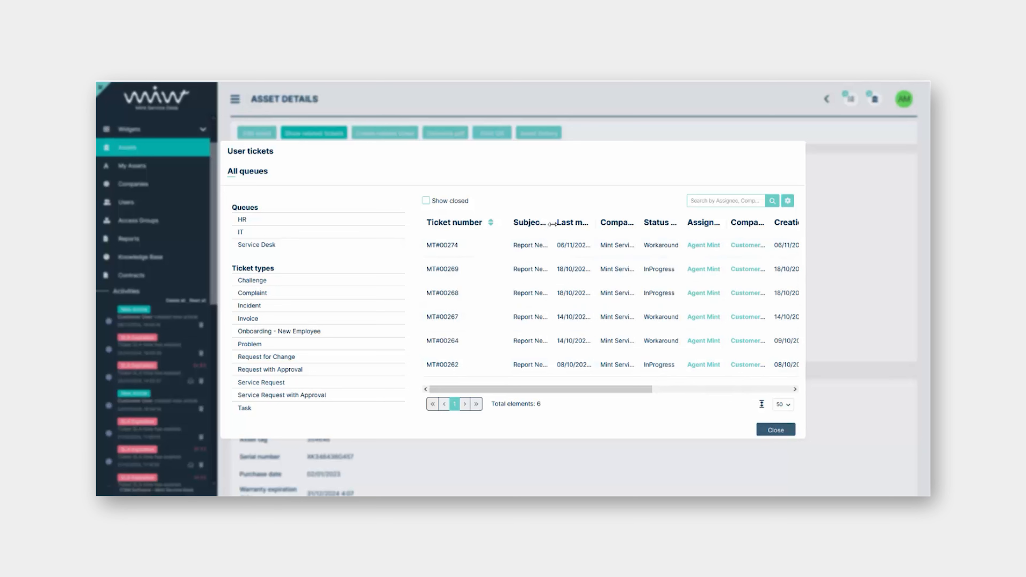
left_click_drag(552, 226, 602, 230)
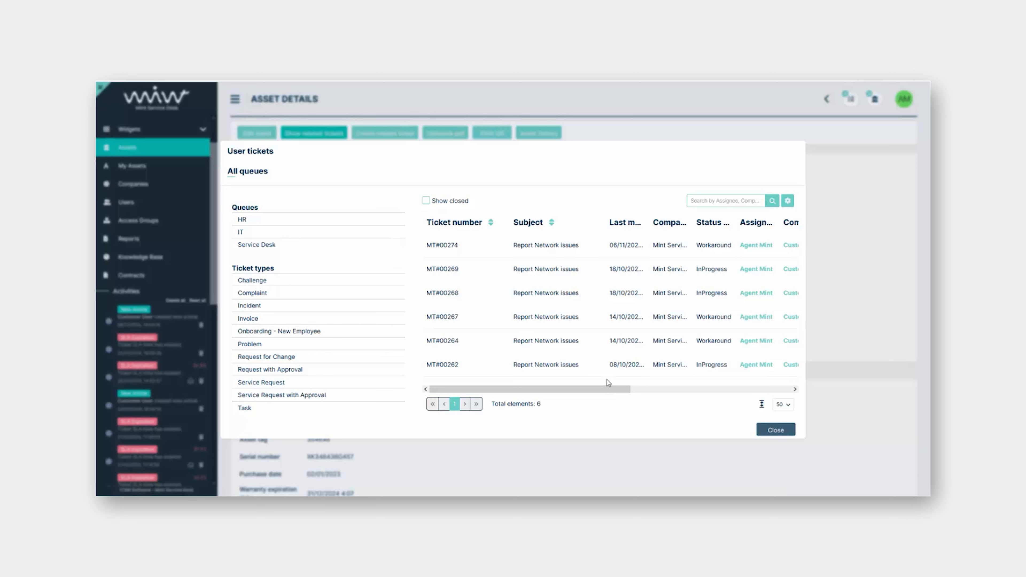
left_click(786, 429)
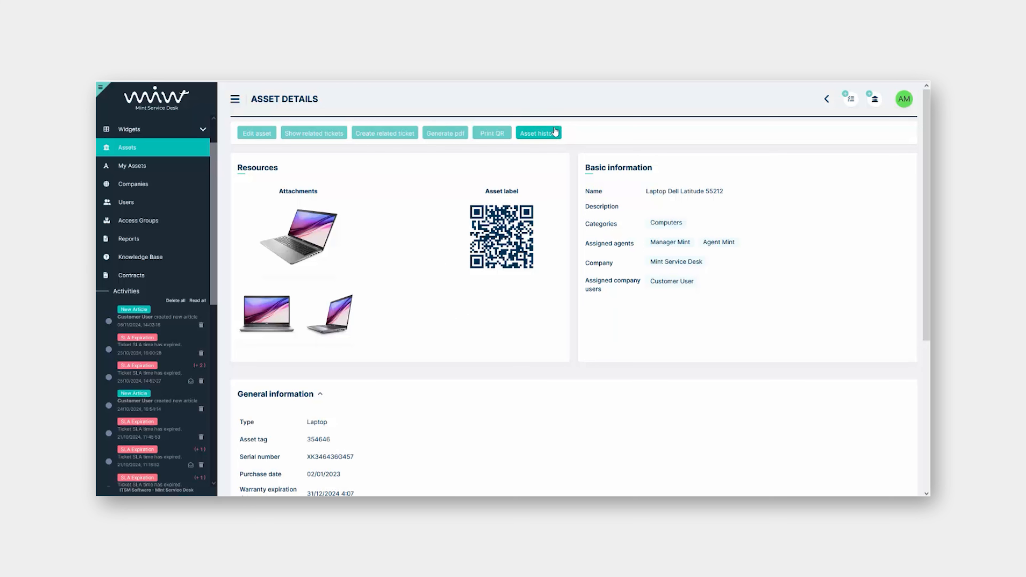
left_click(538, 133)
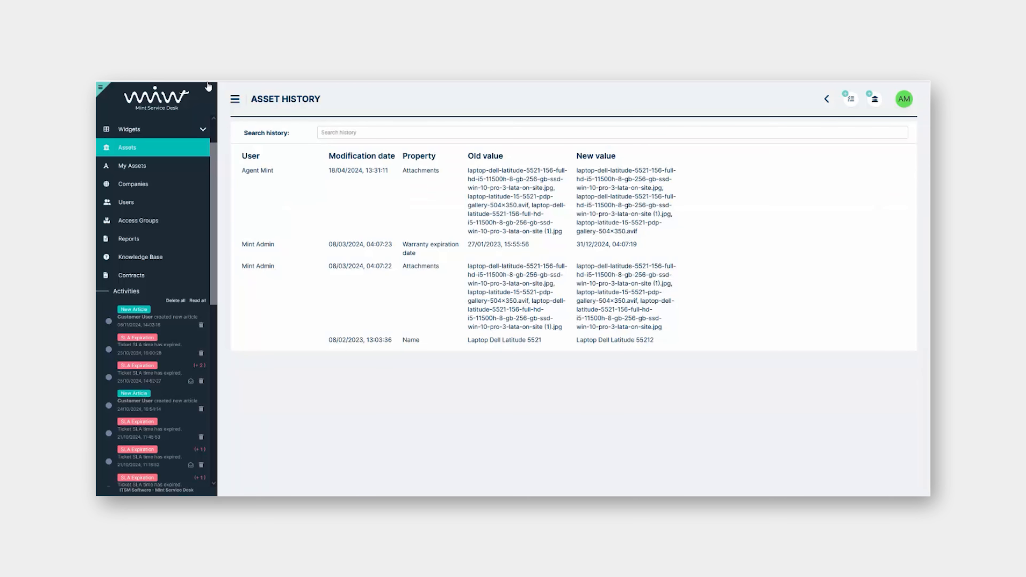
key("alt+Left")
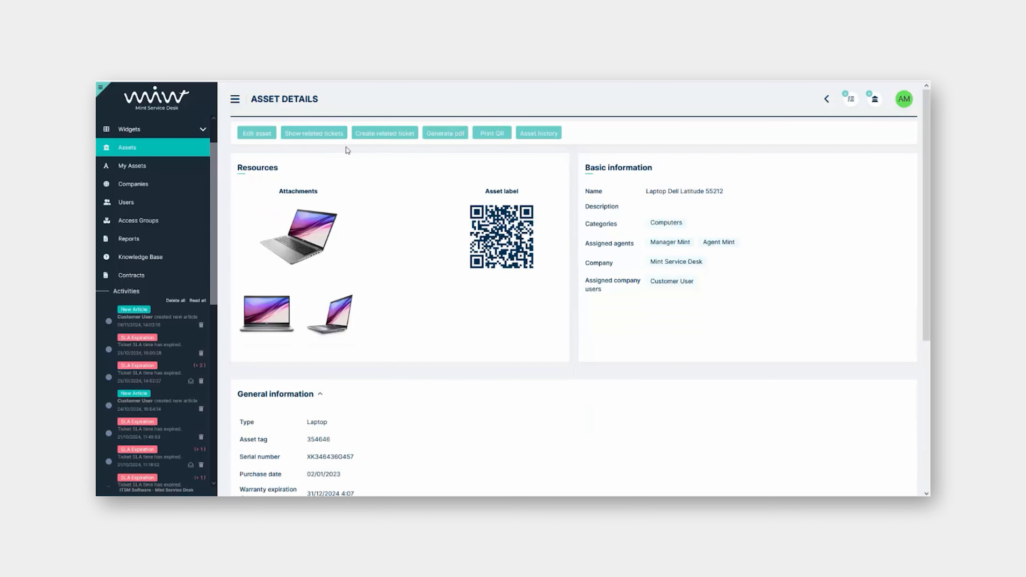
left_click(378, 135)
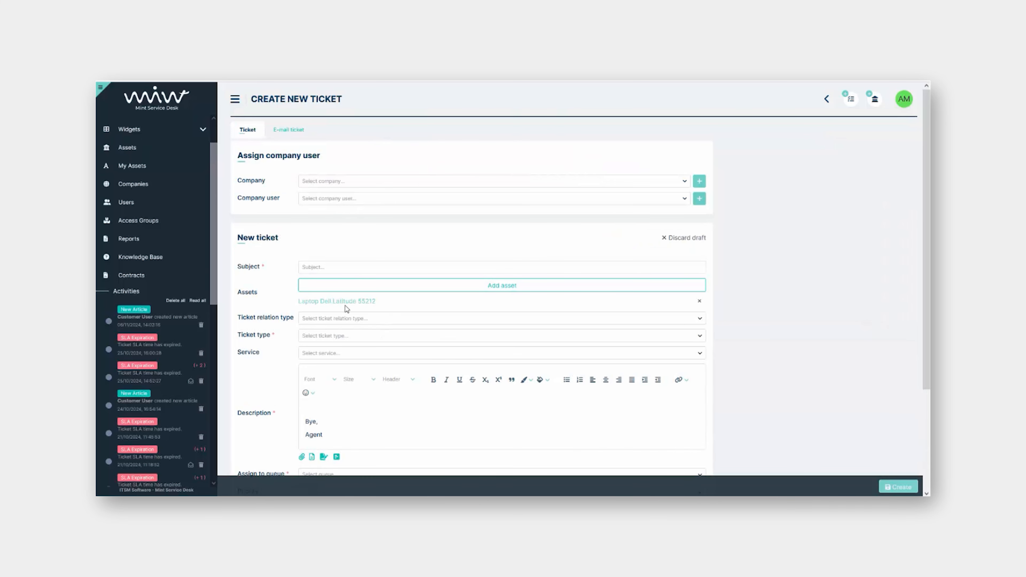
left_click(133, 86)
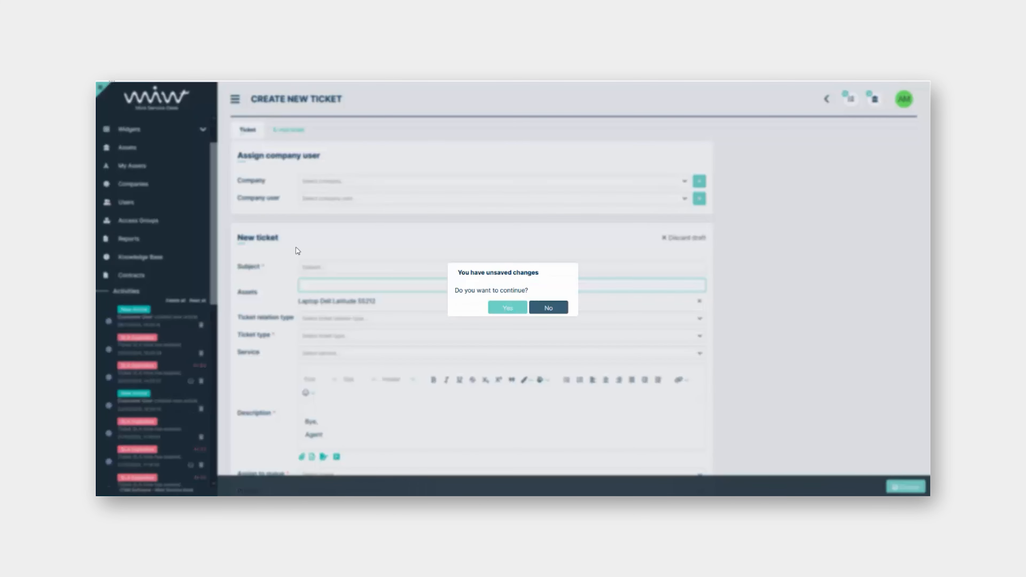
left_click(510, 312)
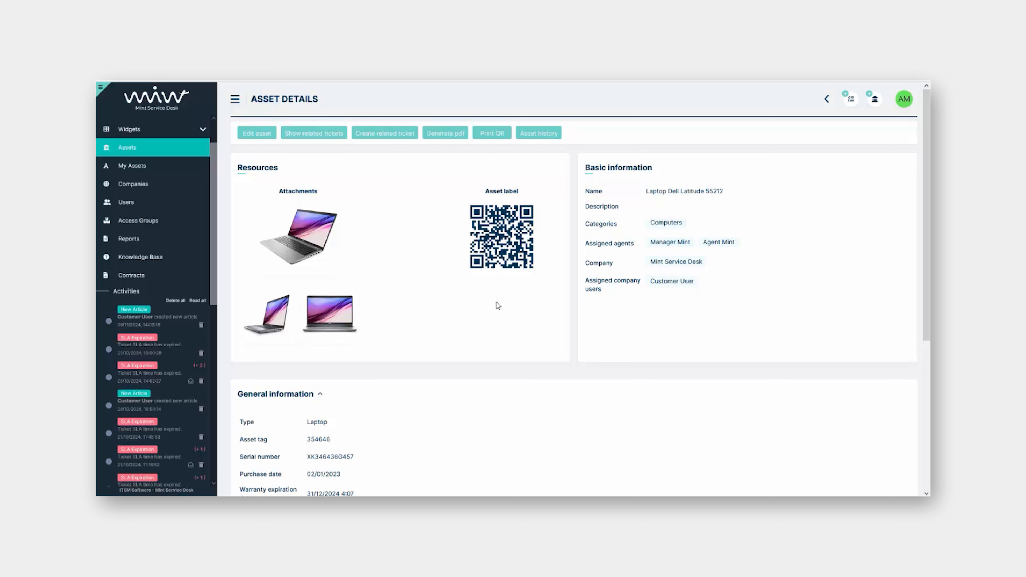
Show the Reports page listing the 8 saved report definitions
left_click(132, 247)
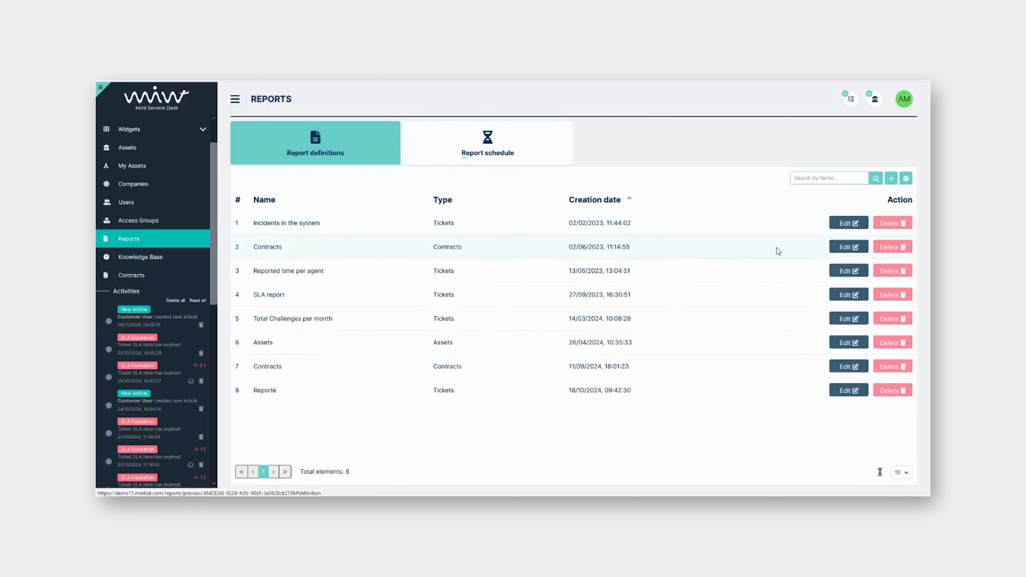
Open the Incidents in the system report's Edit Report form and scroll to its report groups
left_click(836, 224)
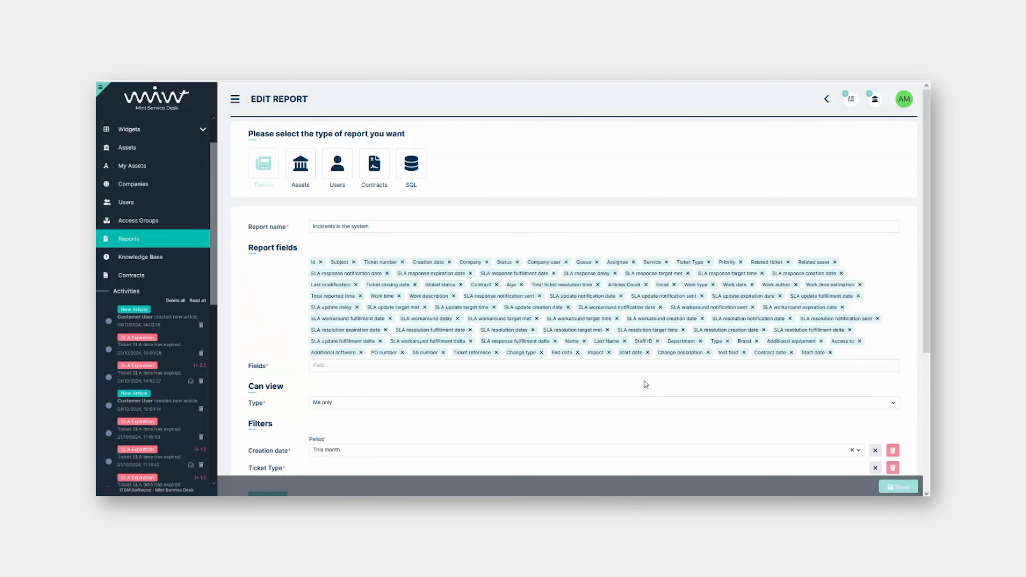
scroll(255, 269, "down", 1)
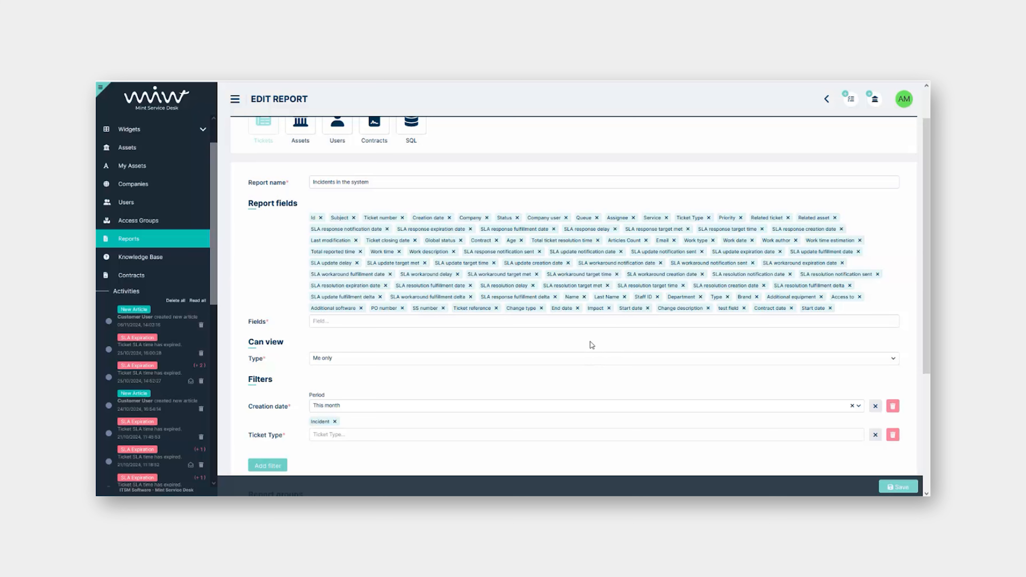
Set the report's Can view Type to Me only
scroll(517, 352, "down", 2)
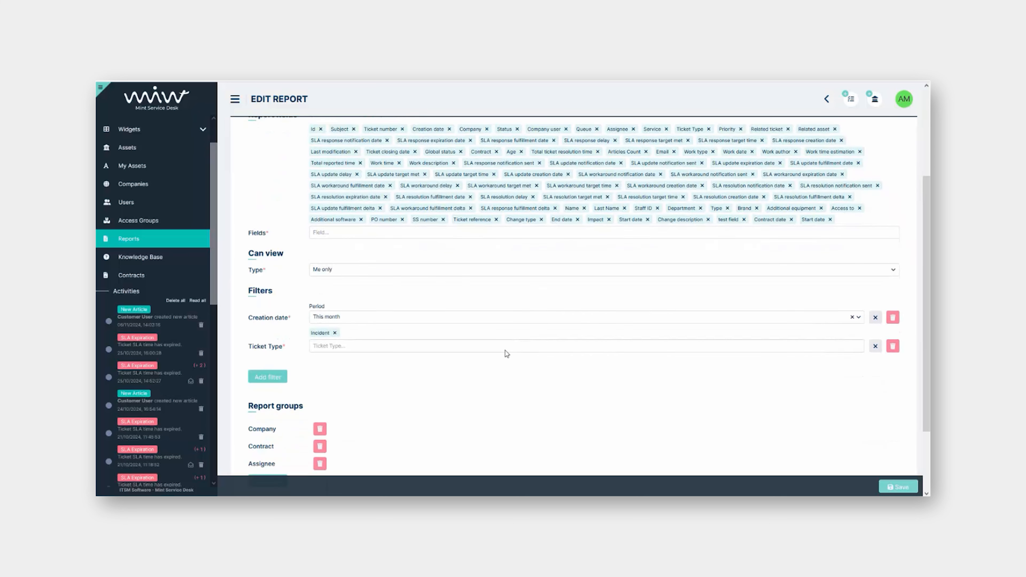
left_click(455, 270)
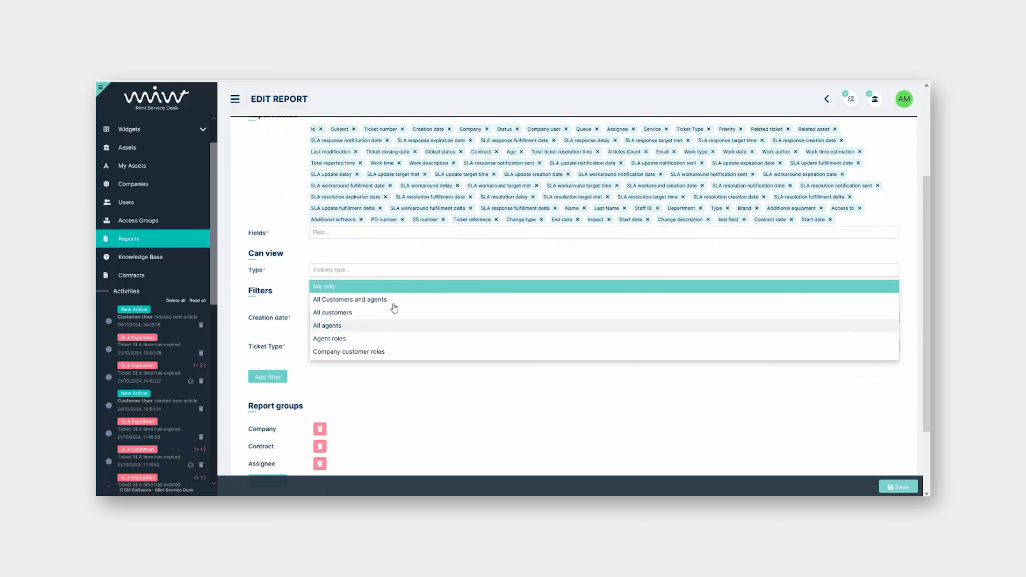
left_click(272, 276)
left_click(361, 273)
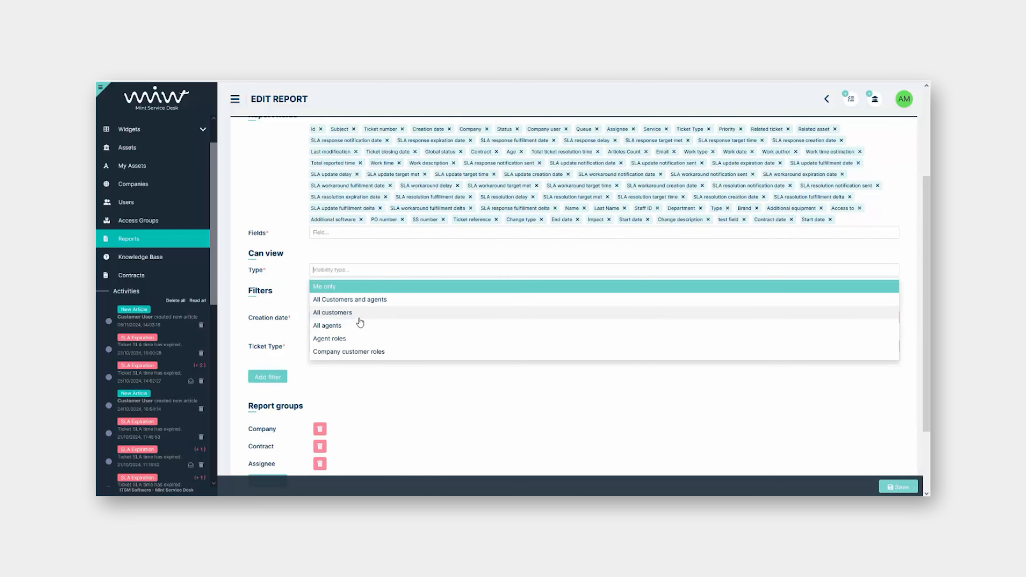
left_click(357, 340)
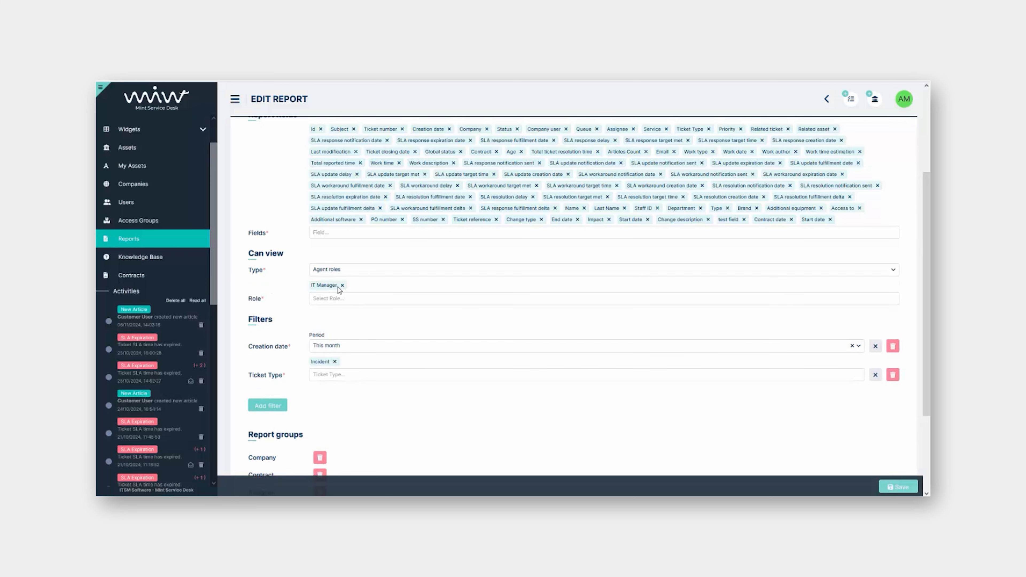
left_click(357, 270)
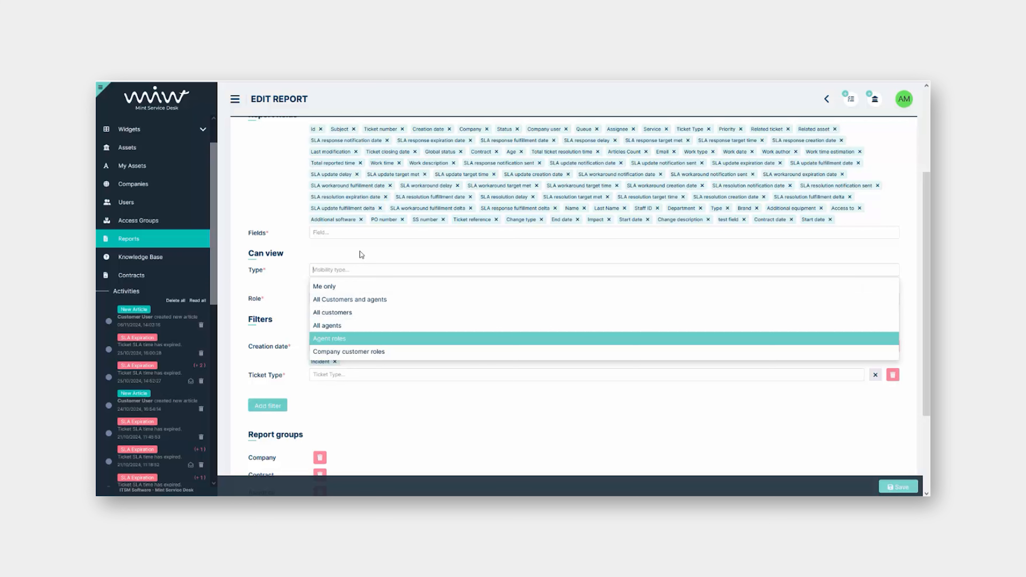
left_click(338, 287)
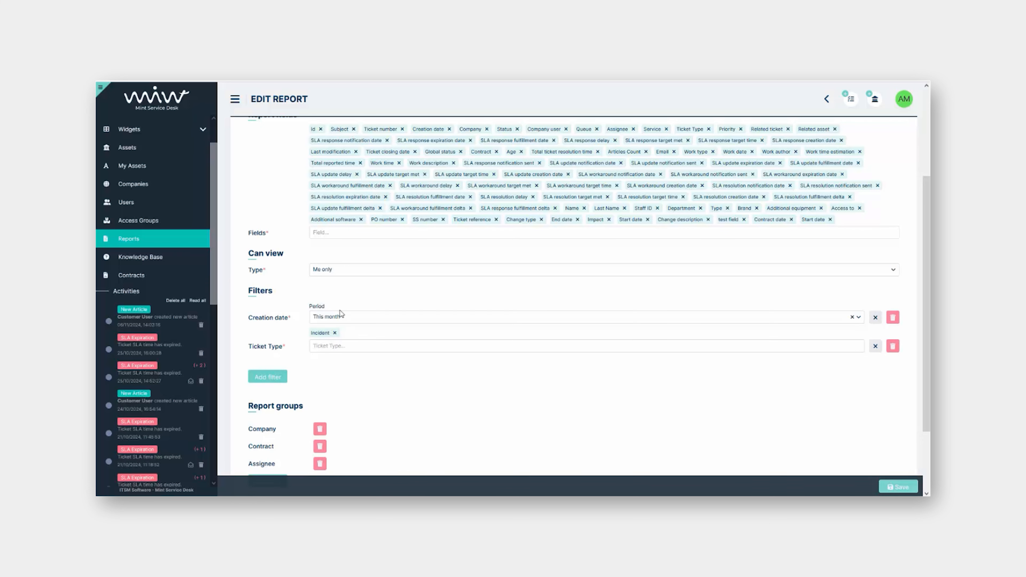
Delete the Company, Contract and Assignee report groups and save the report
scroll(348, 395, "down", 2)
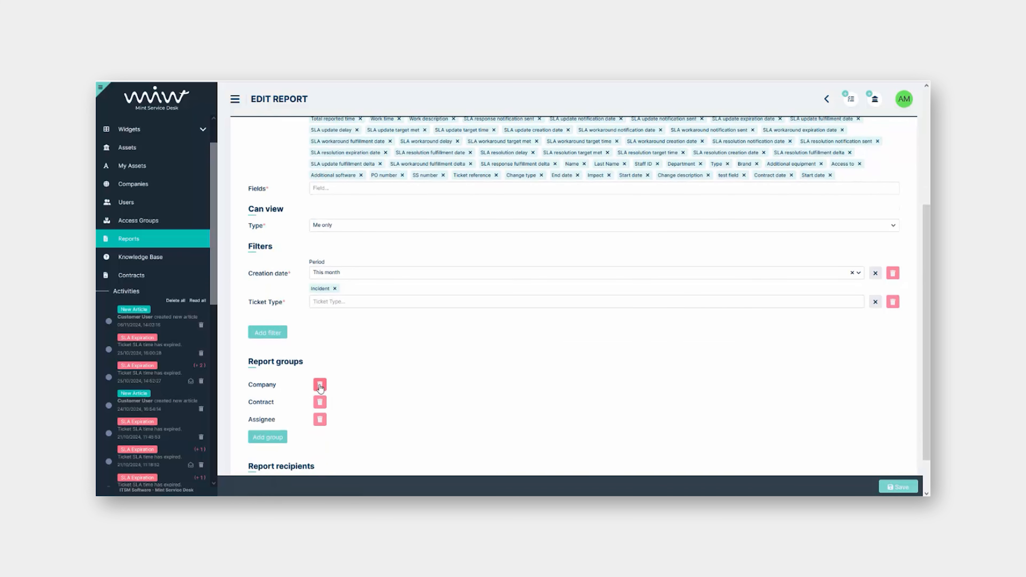
left_click(319, 385)
left_click(325, 400)
left_click(320, 389)
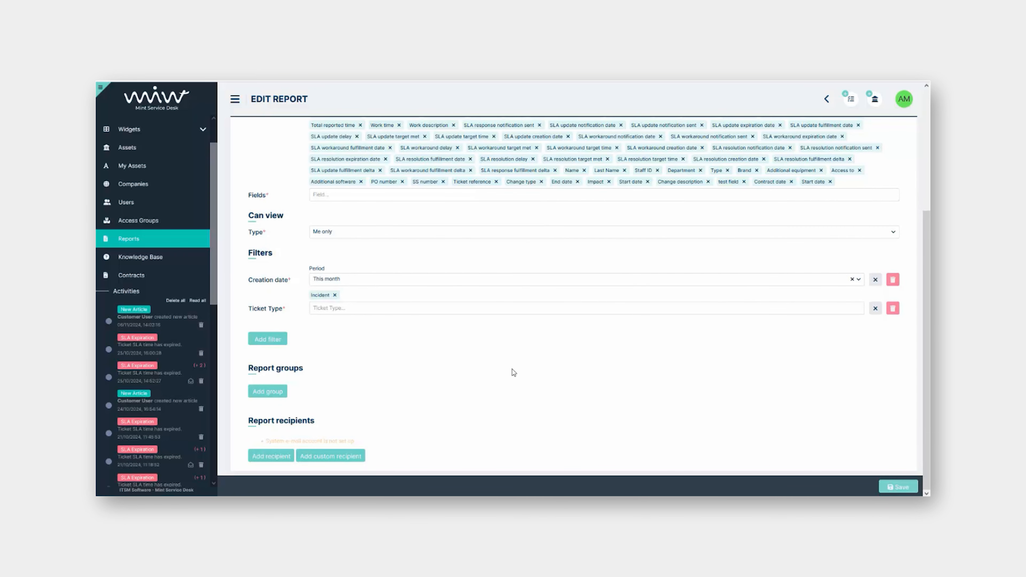
left_click(899, 487)
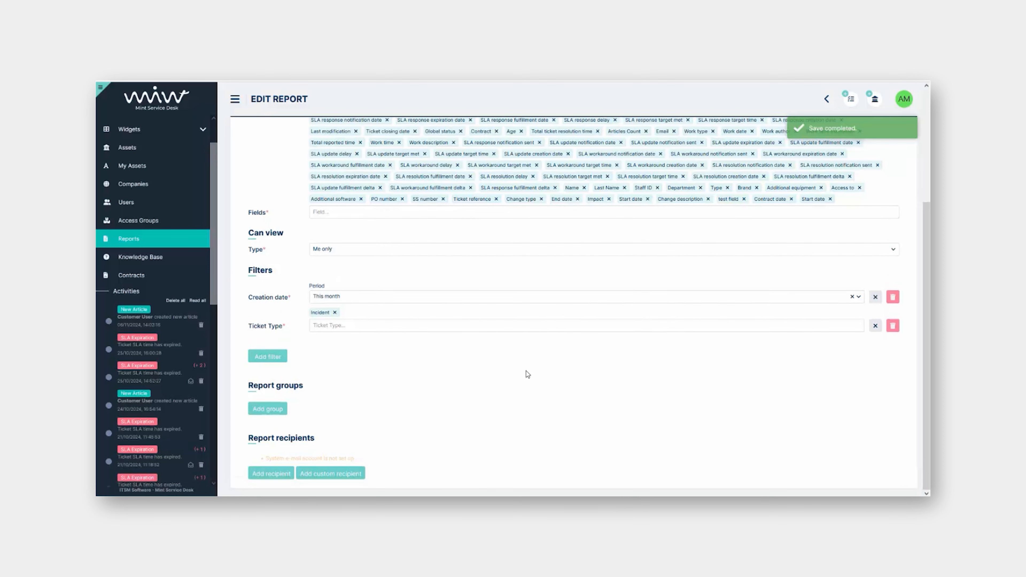
Run the Incidents in the system report and scroll its results table horizontally
left_click(146, 243)
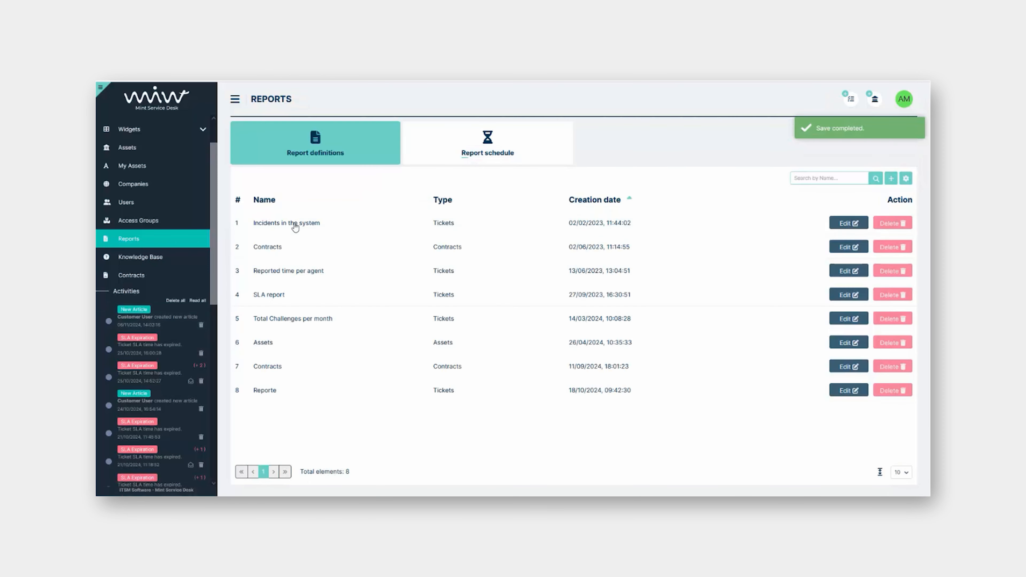
left_click(294, 224)
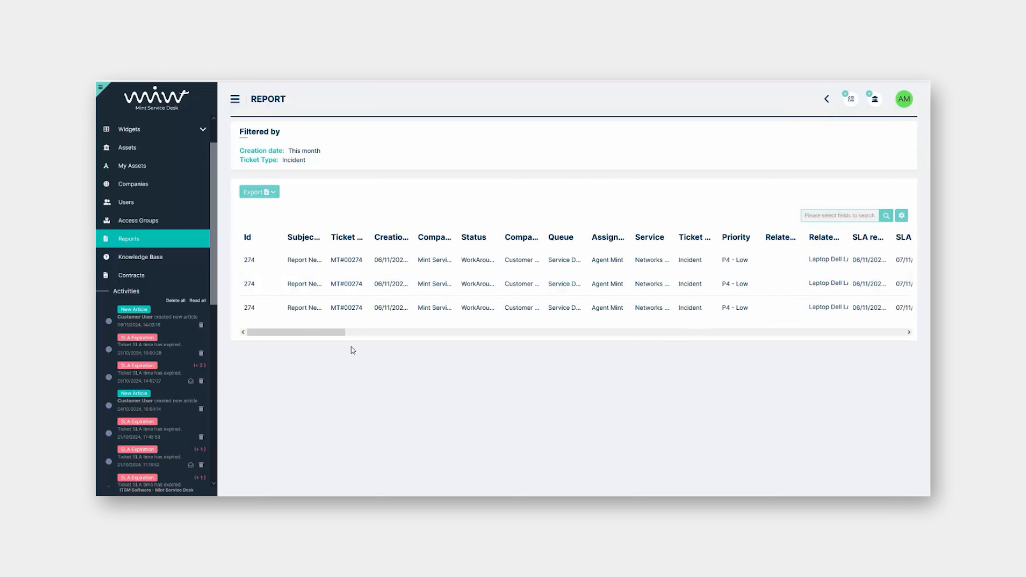
mouse_move(340, 333)
left_mouse_down()
mouse_move(521, 338)
mouse_move(322, 327)
left_mouse_up()
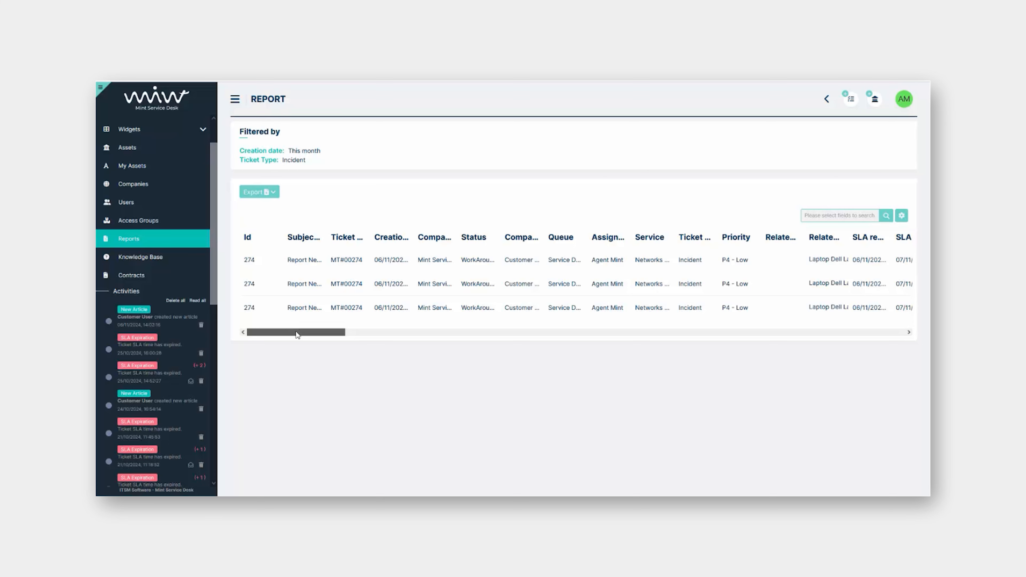
mouse_move(296, 334)
left_mouse_down()
mouse_move(543, 328)
mouse_move(904, 341)
mouse_move(293, 336)
left_mouse_up()
left_click_drag(293, 336, 911, 330)
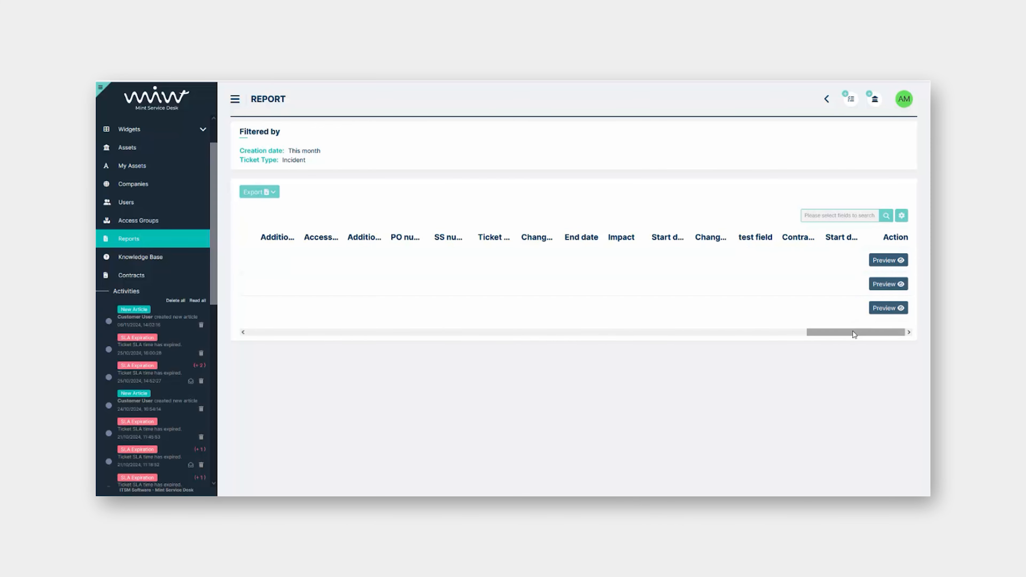
left_click_drag(854, 335, 278, 339)
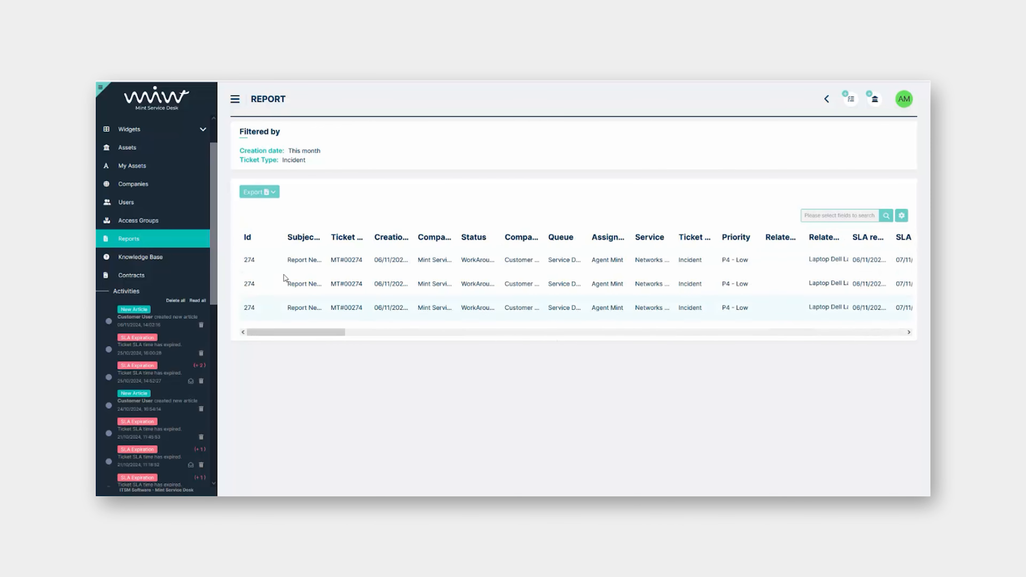
Look at the report's Export format options and dismiss them without exporting
left_click(272, 196)
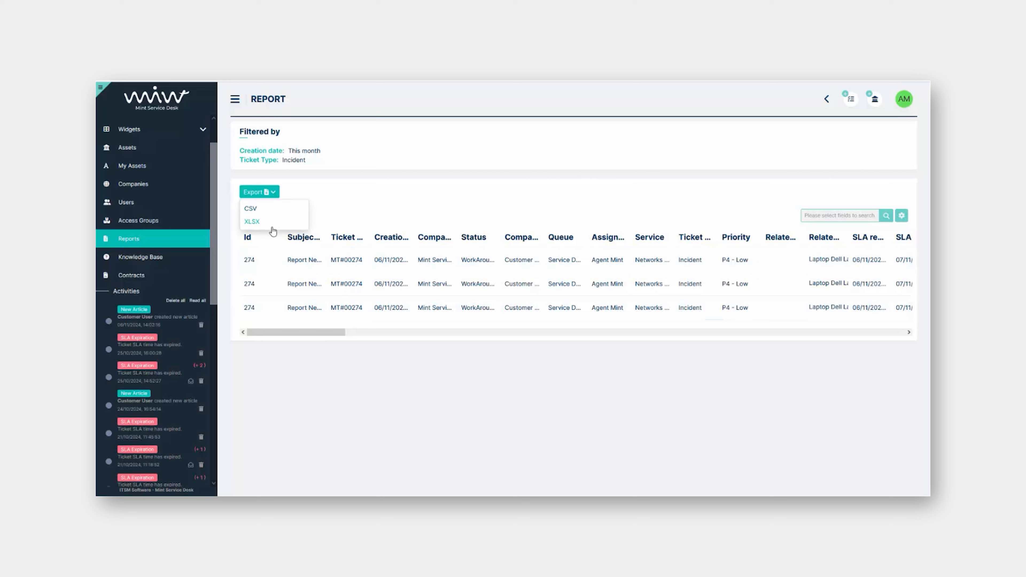
left_click(337, 371)
scroll(150, 173, "up", 1)
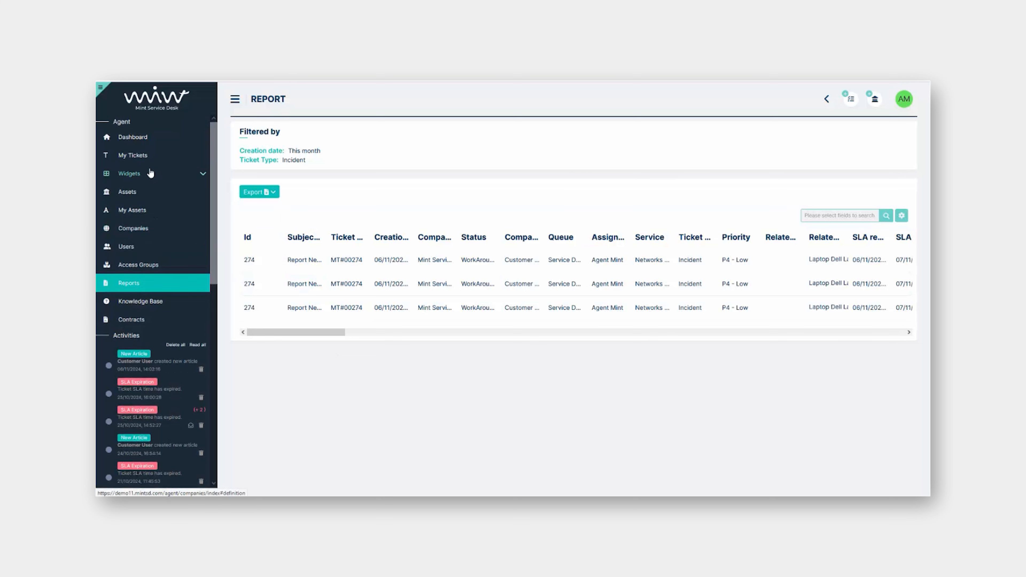
Go to the Dashboard ticket list and glance at its export and column settings
left_click(145, 146)
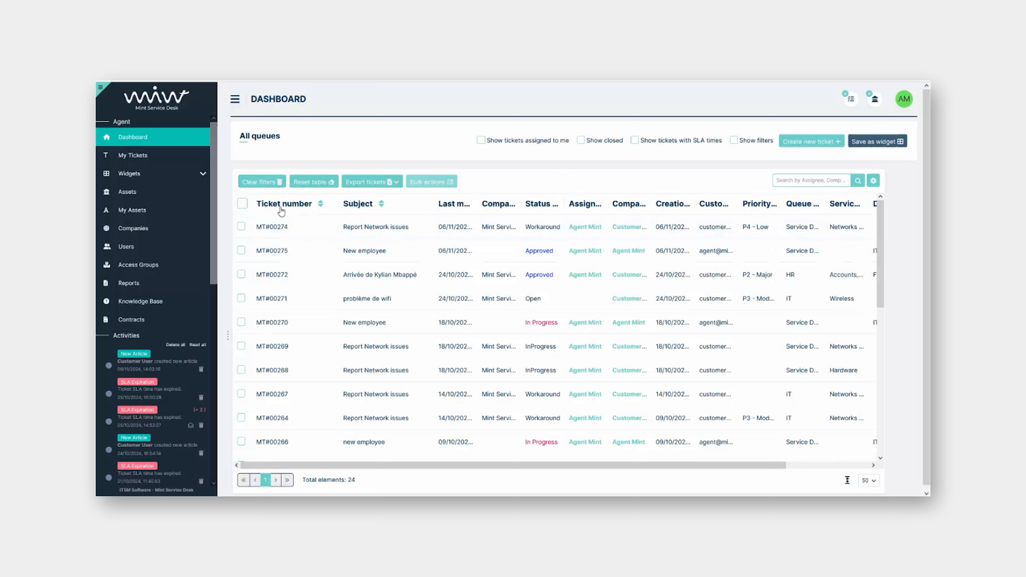
left_click(387, 187)
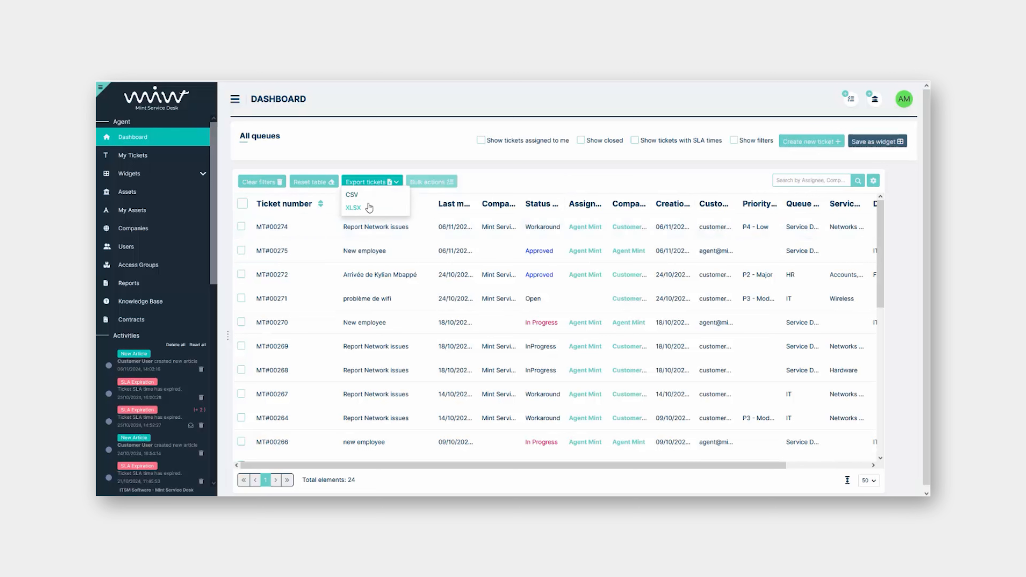
left_click(559, 174)
left_click(873, 183)
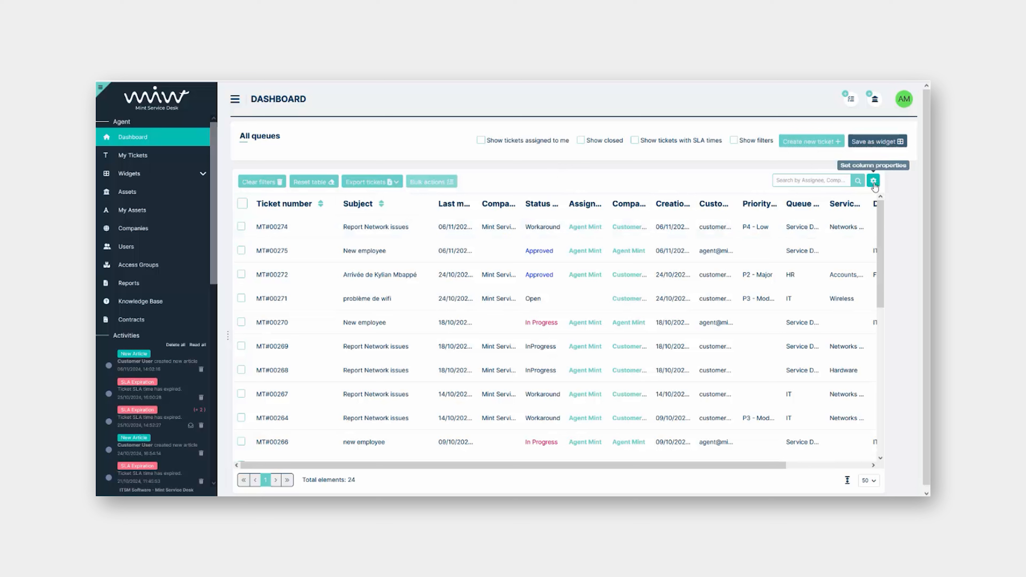
left_click(874, 182)
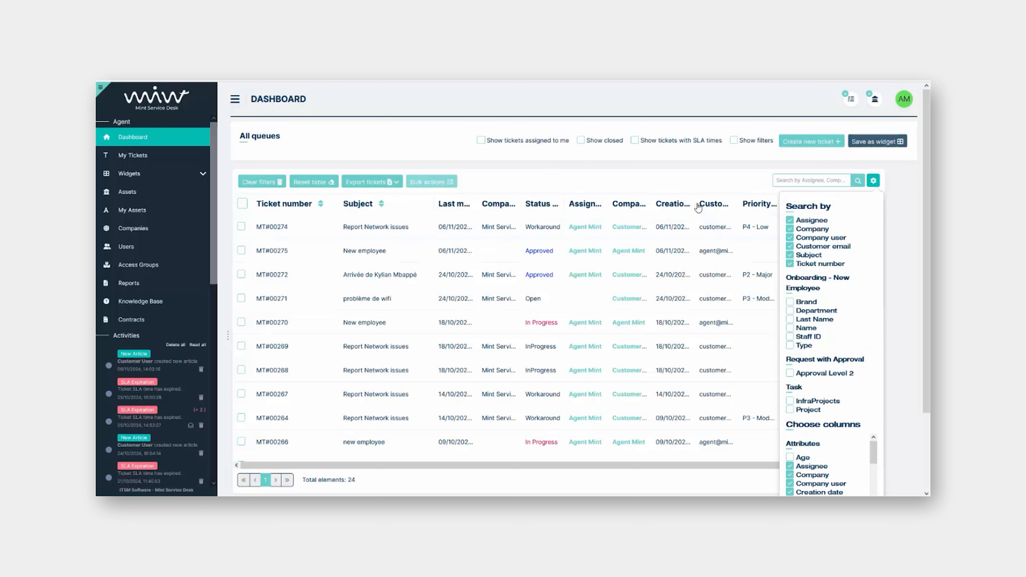
left_click(661, 184)
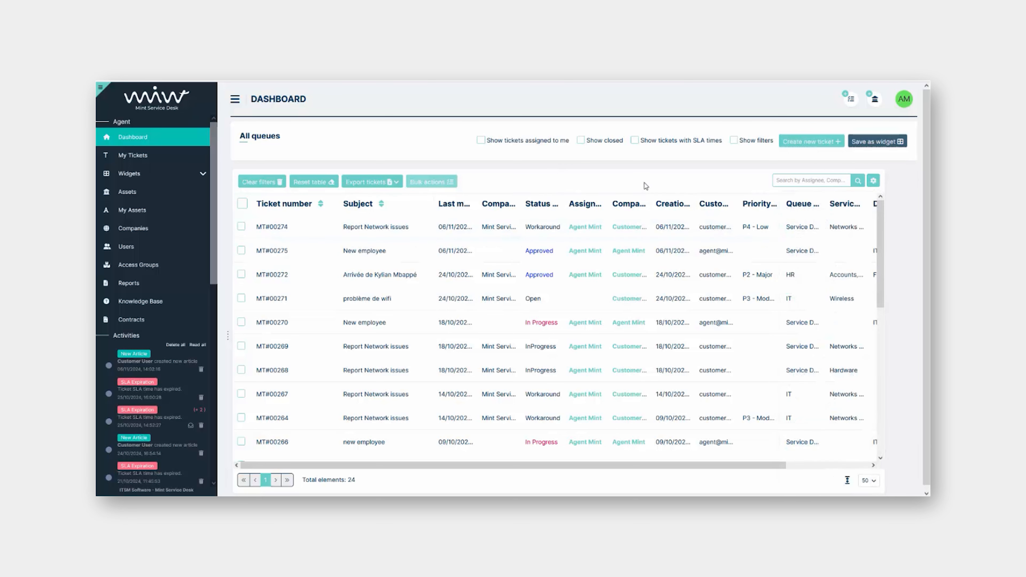
Toggle the Show assigned, closed and SLA filters on and back off
left_click(483, 141)
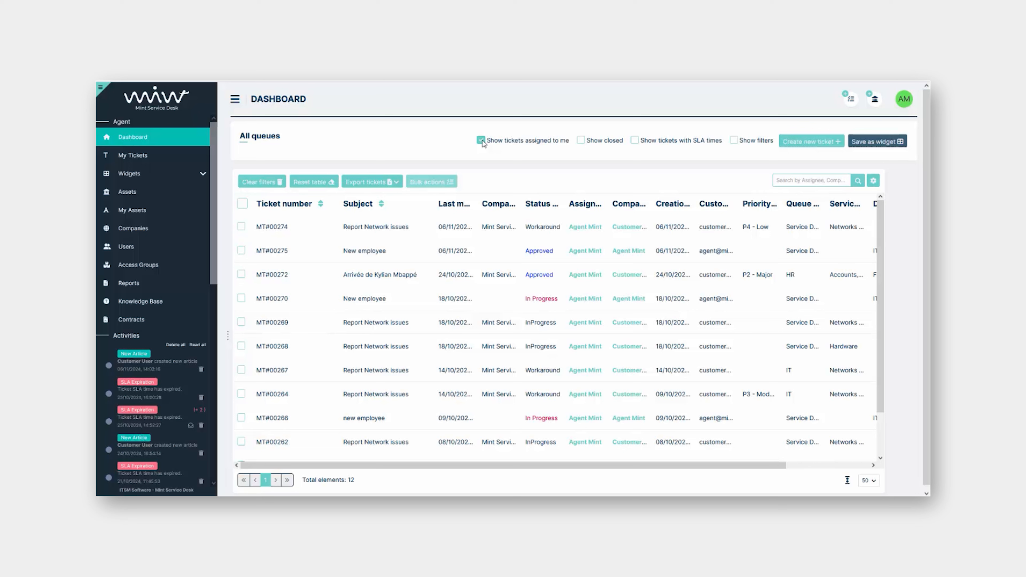
left_click(482, 140)
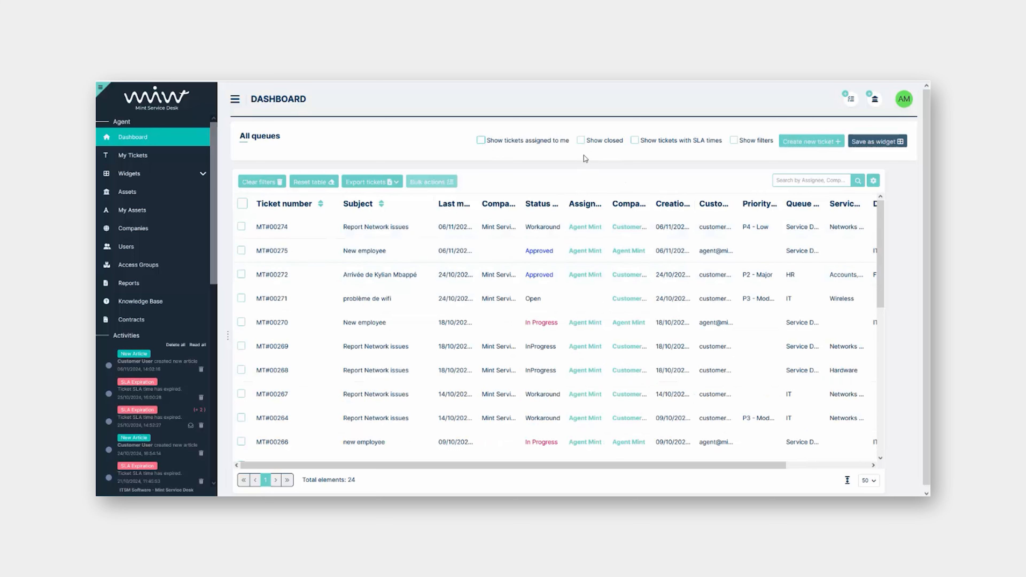
left_click(581, 141)
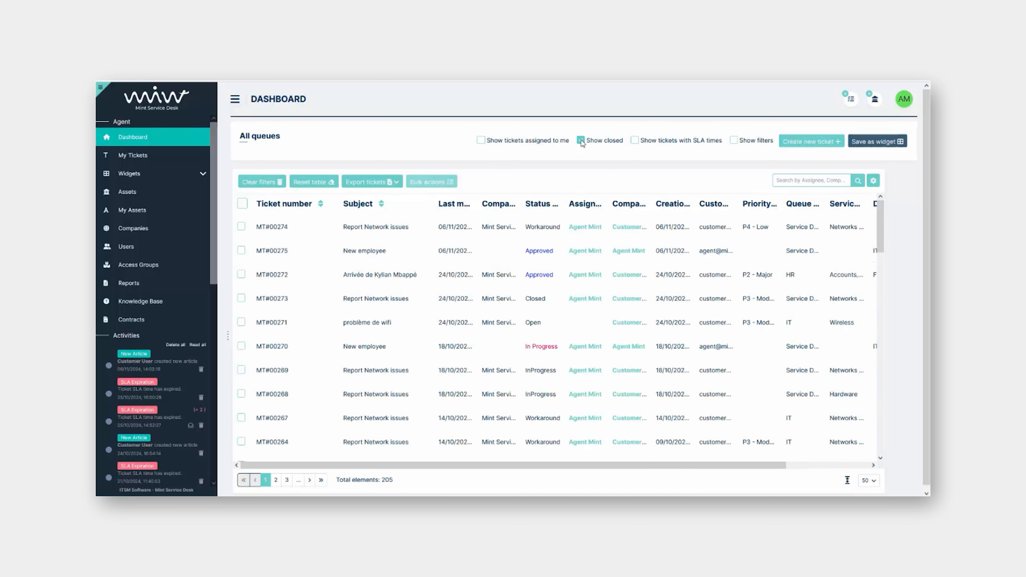
left_click(581, 140)
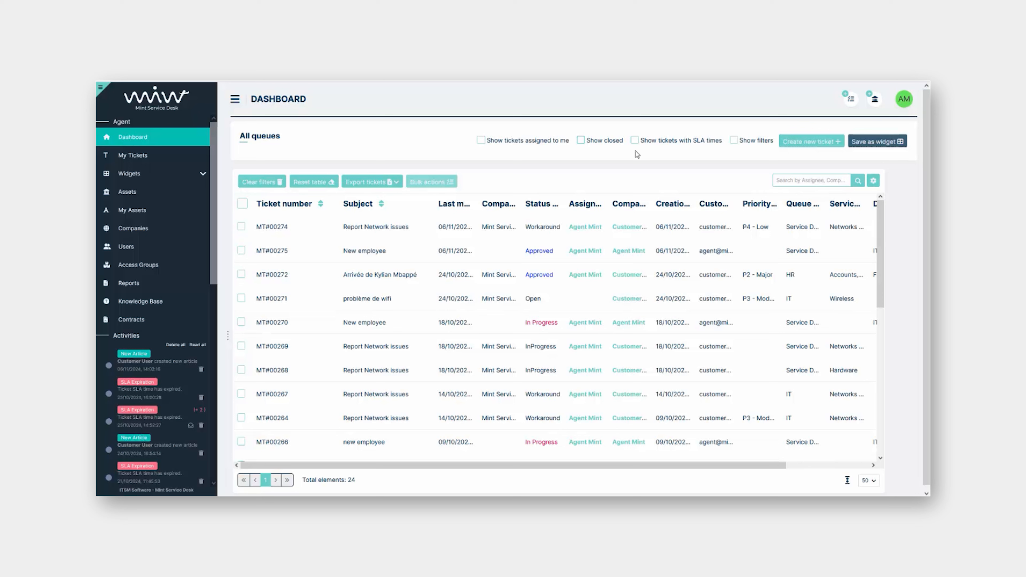
left_click(636, 141)
left_click(635, 140)
Narrow the Subject and Ticket number columns of the ticket table
left_click(874, 180)
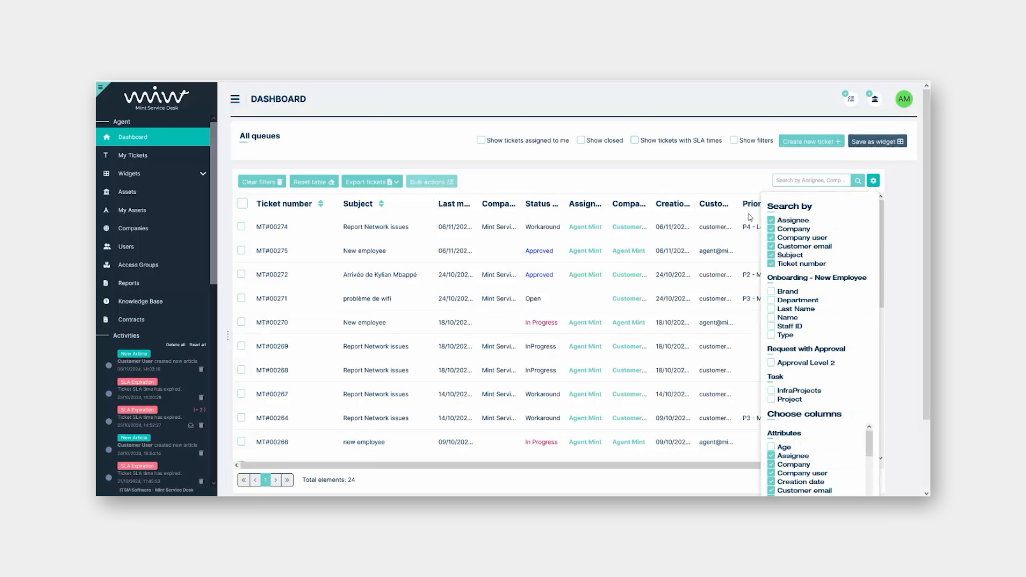
left_click(672, 177)
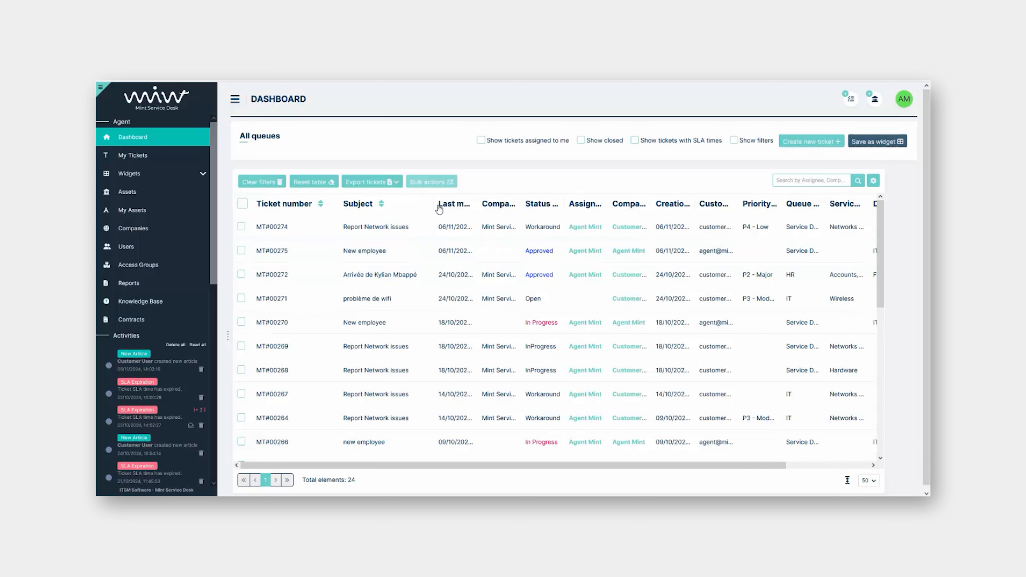
left_click_drag(425, 206, 417, 207)
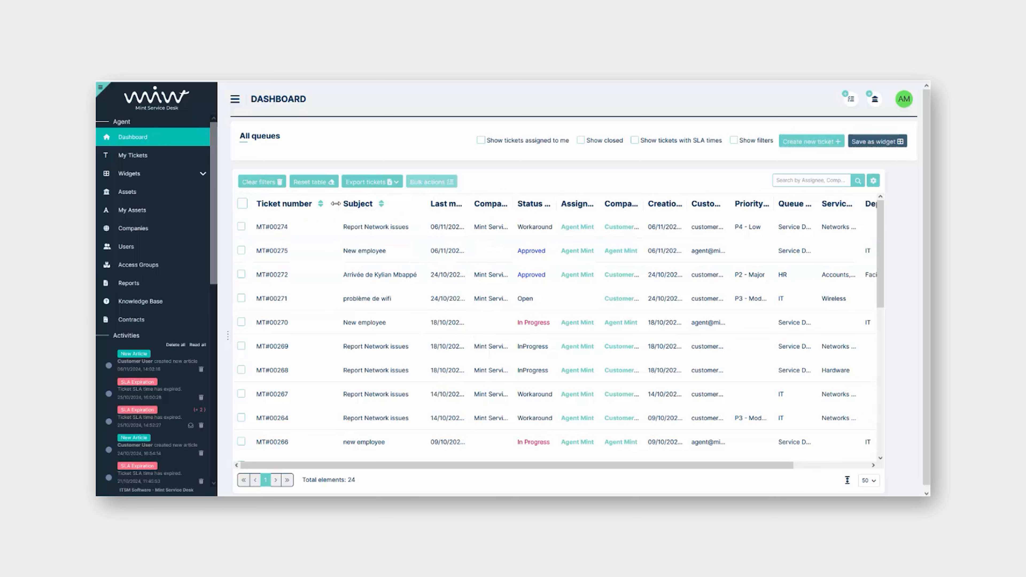
left_click_drag(330, 203, 314, 204)
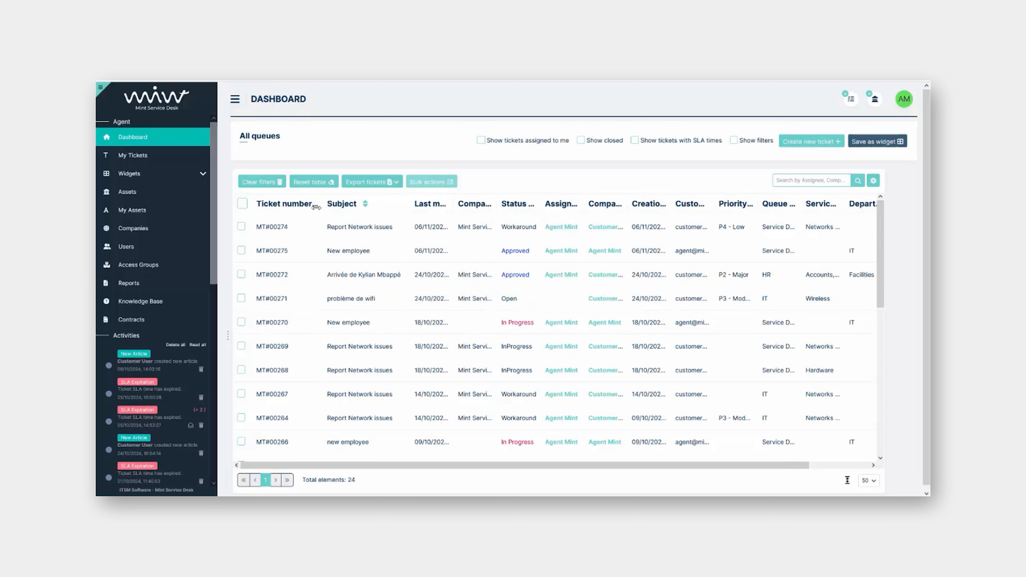
Select all 24 tickets, view the Bulk actions list, then close it and clear the selection
left_click(243, 204)
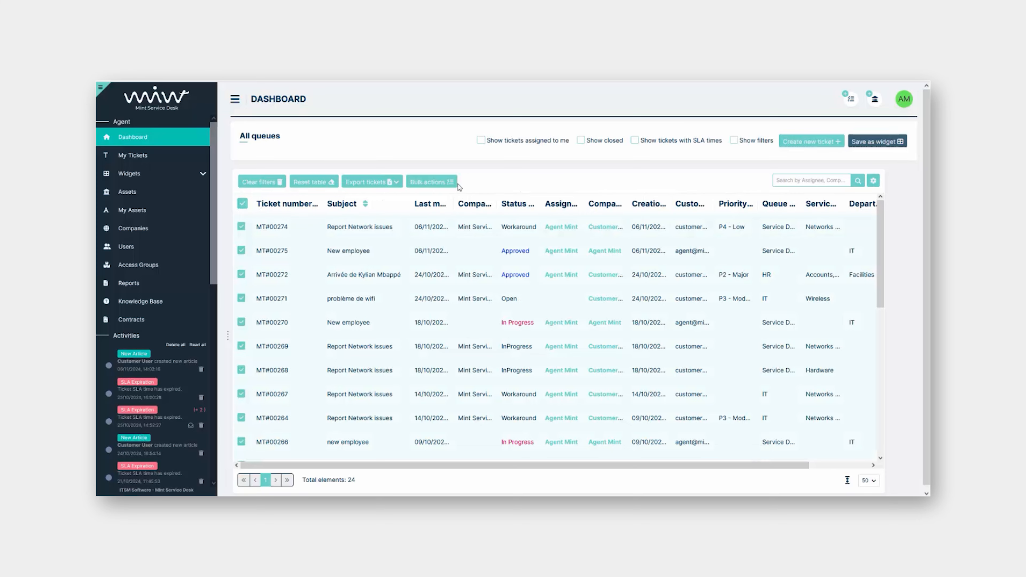
left_click(443, 184)
left_click(436, 298)
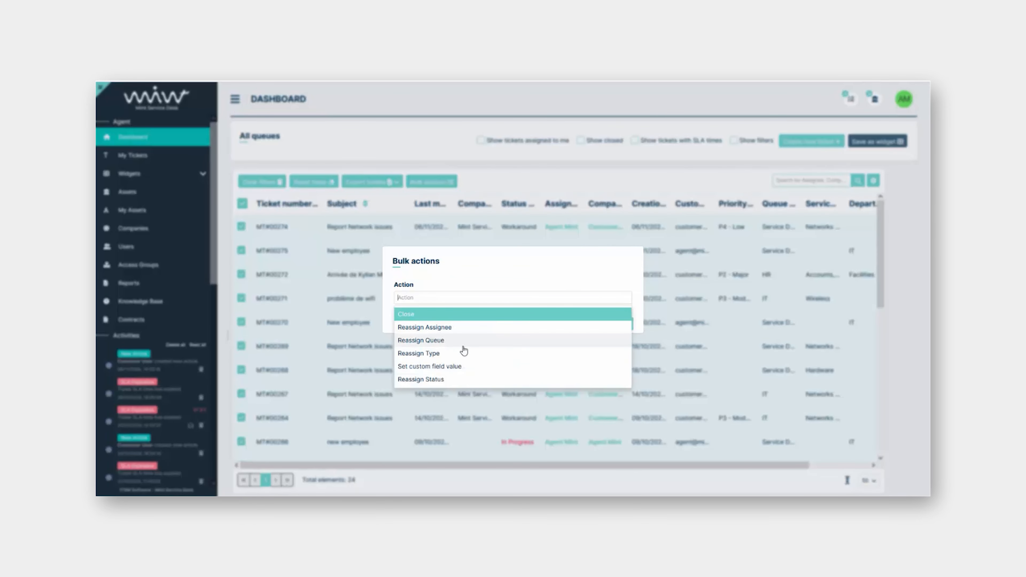
left_click(525, 182)
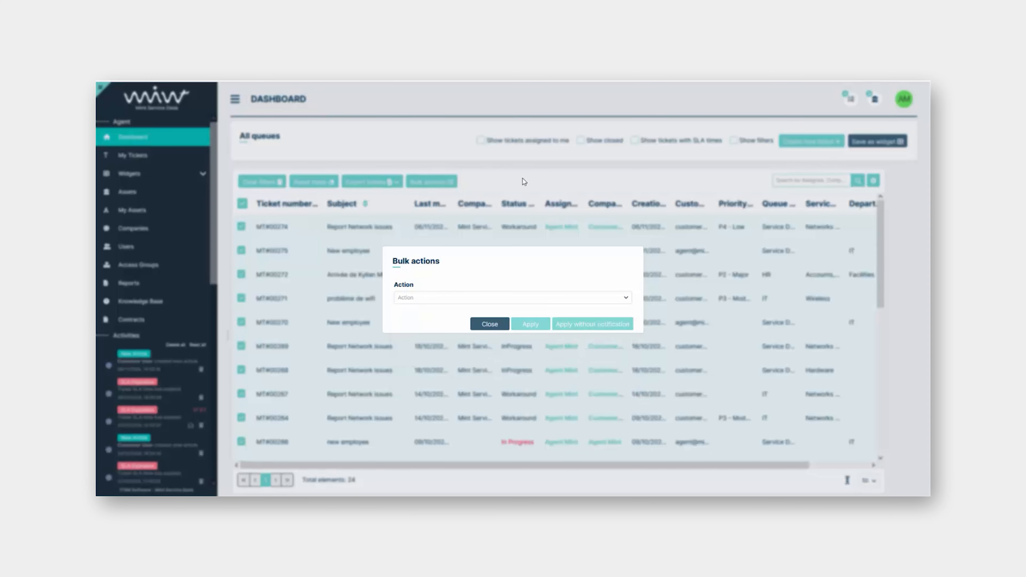
left_click(490, 325)
left_click(243, 203)
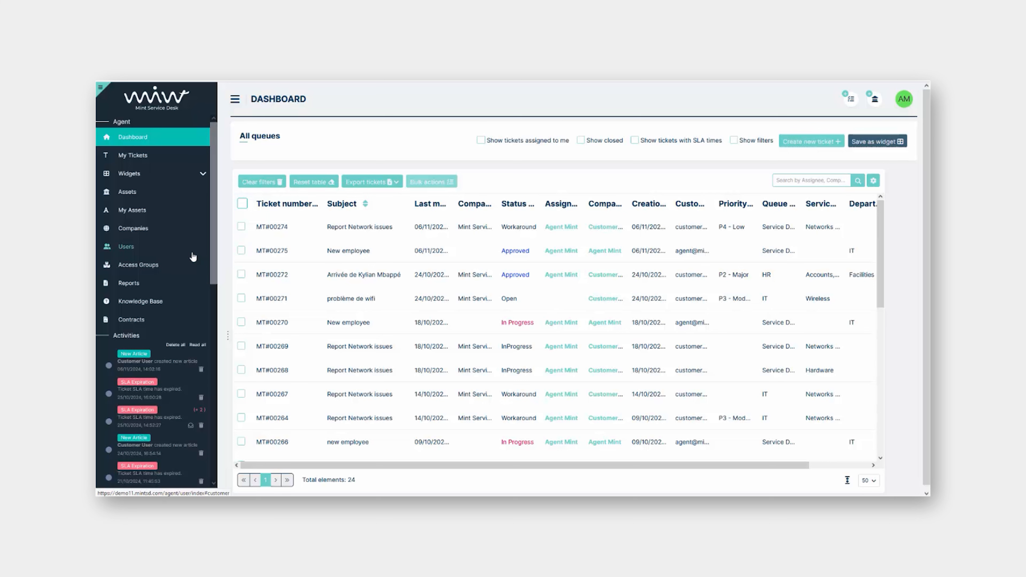
Edit the Incidents in the system report and add Company as a report group
left_click(142, 288)
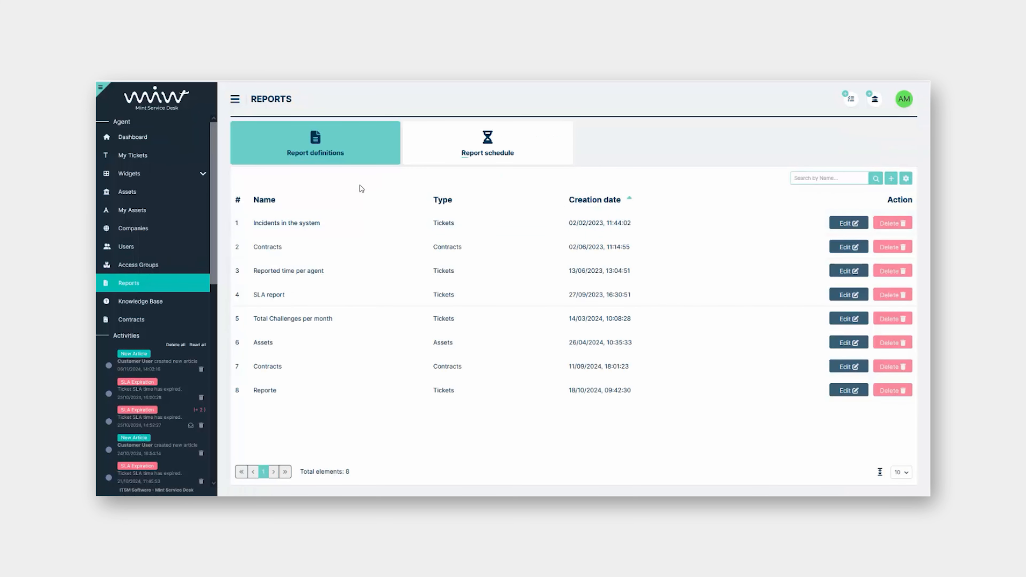
left_click(838, 223)
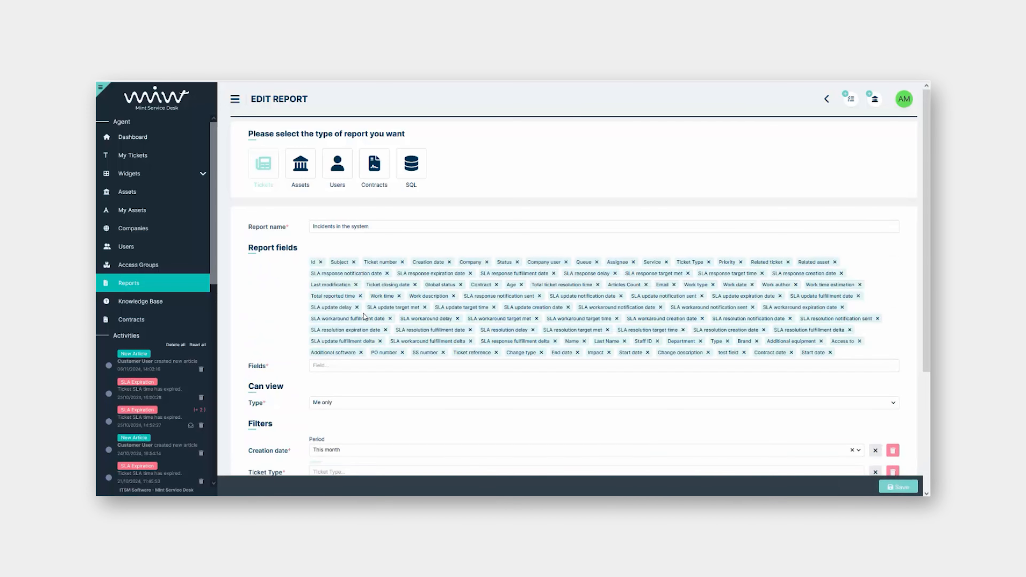
scroll(351, 360, "down", 4)
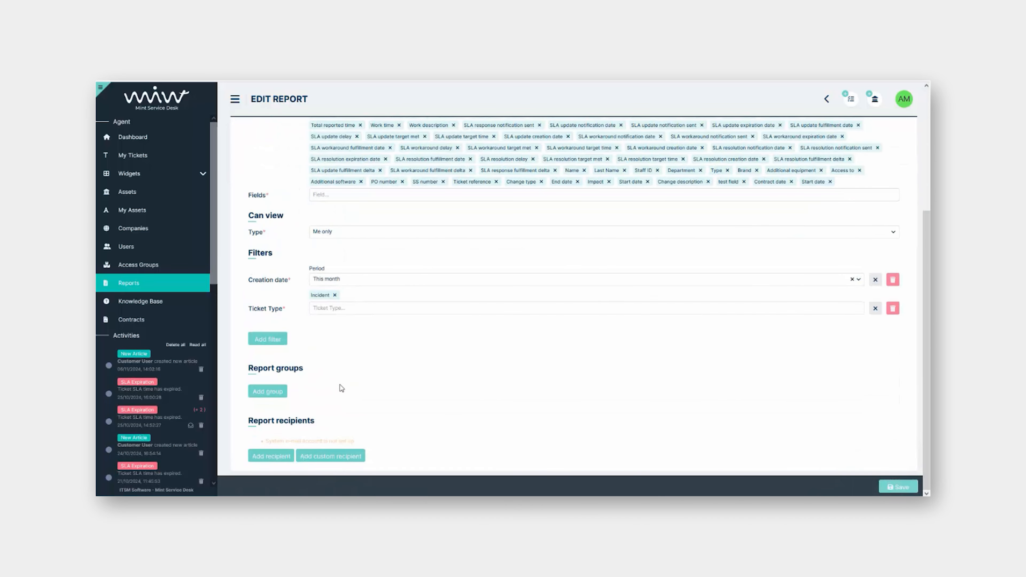
left_click(281, 395)
scroll(476, 351, "down", 1)
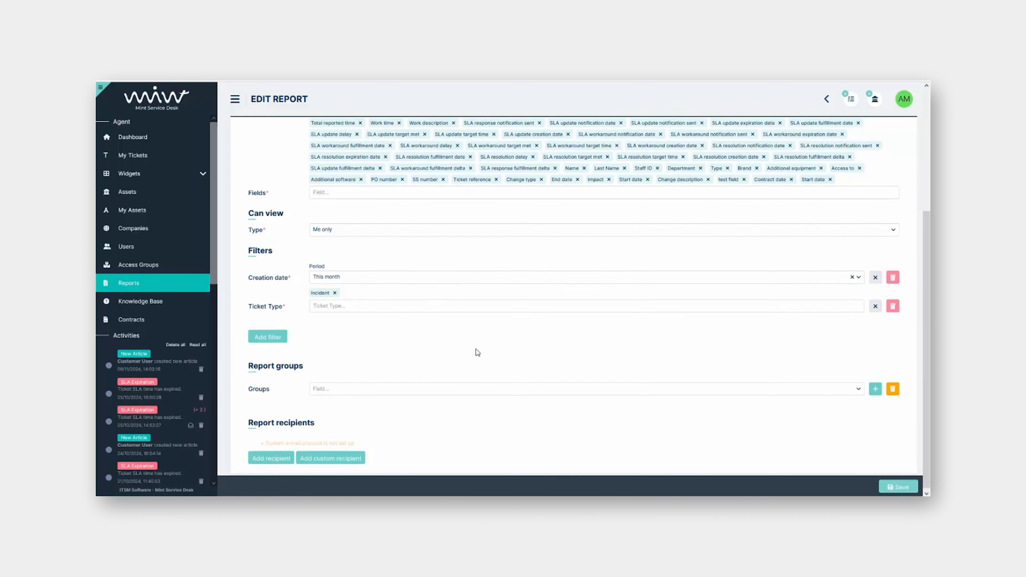
left_click(453, 389)
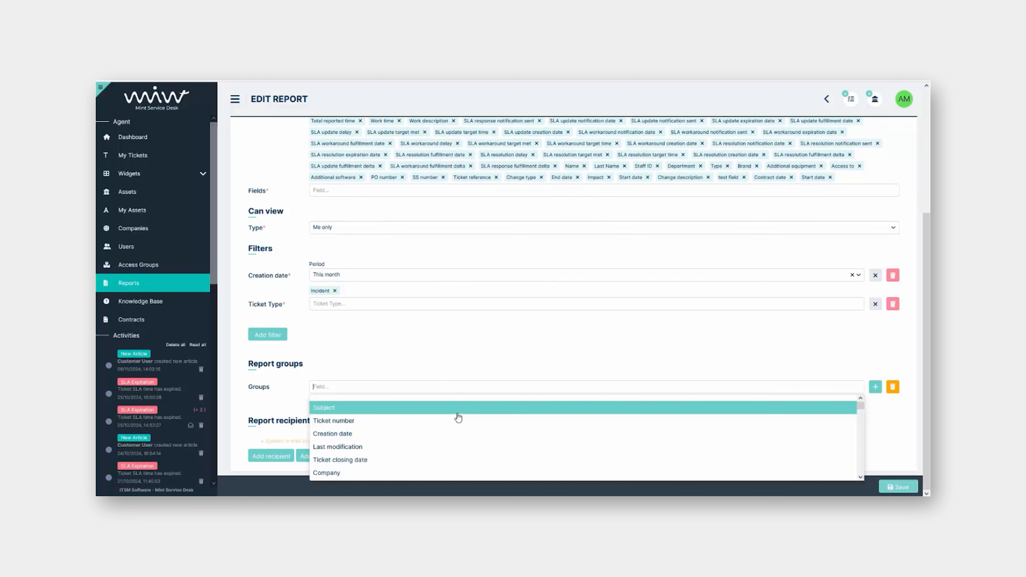
left_click(382, 475)
left_click(874, 390)
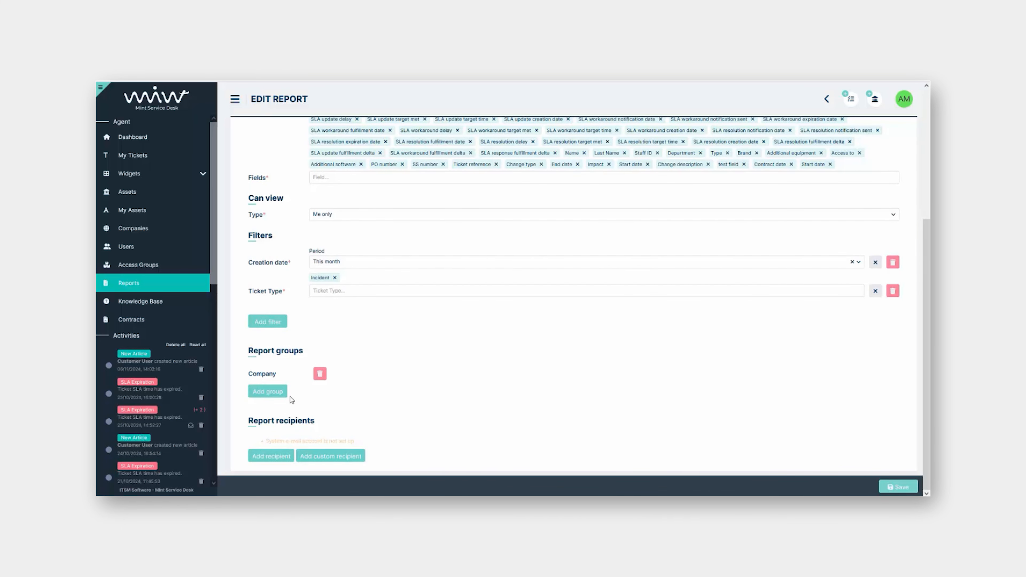
Add Status as the second report group and save the report
left_click(276, 394)
left_click(446, 390)
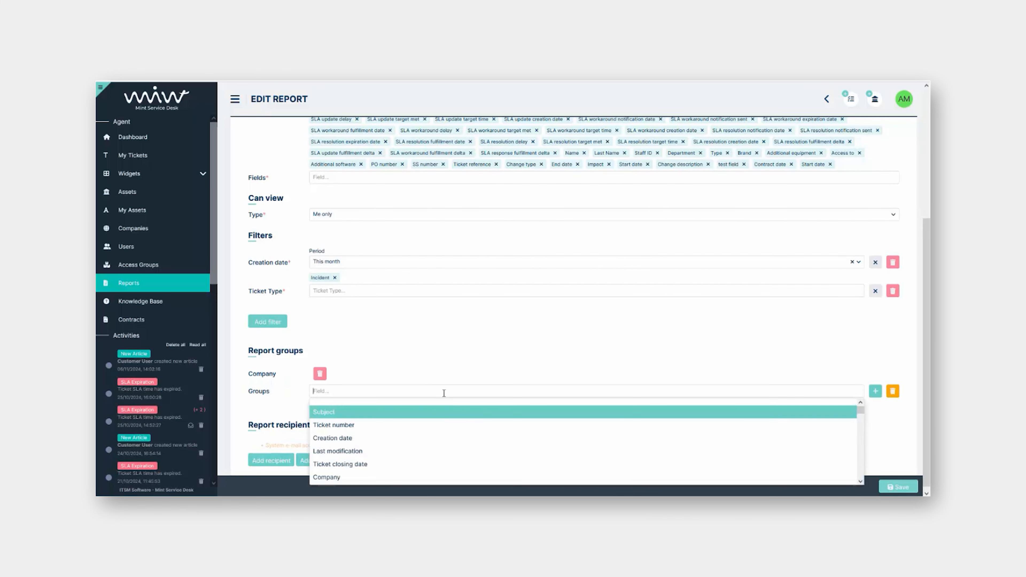
scroll(410, 431, "down", 2)
left_click(388, 459)
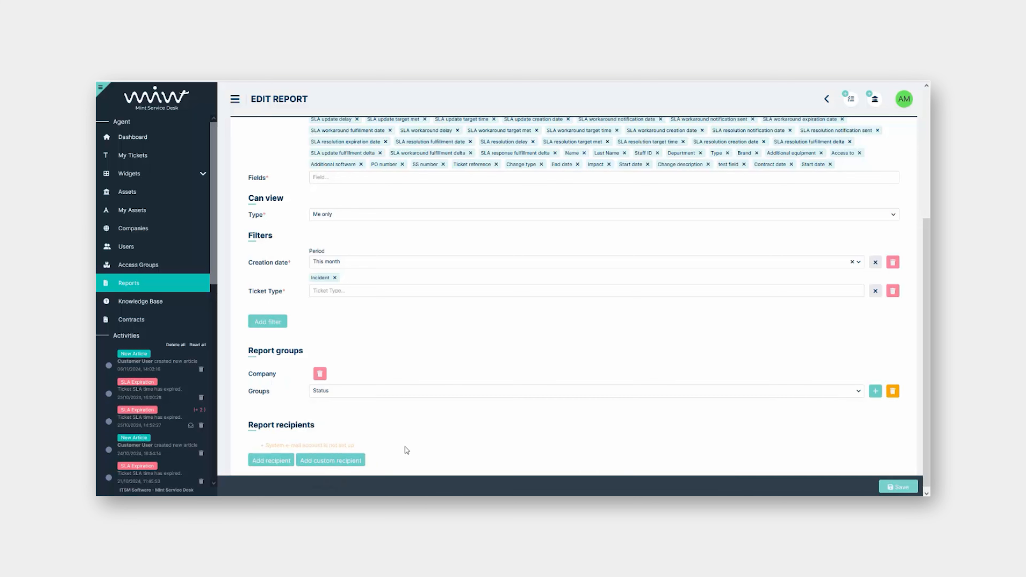
left_click(874, 390)
scroll(744, 431, "down", 1)
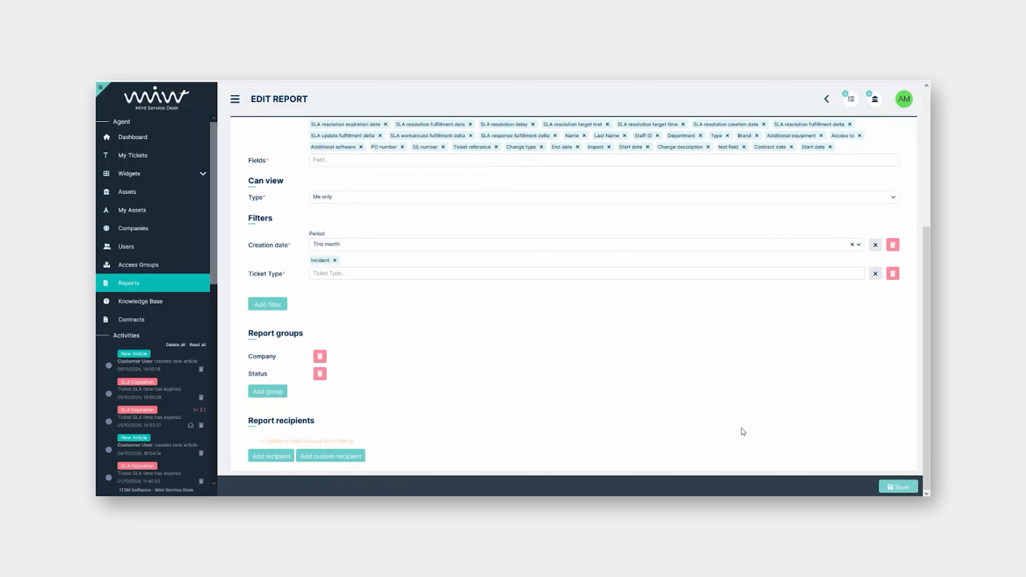
left_click(898, 487)
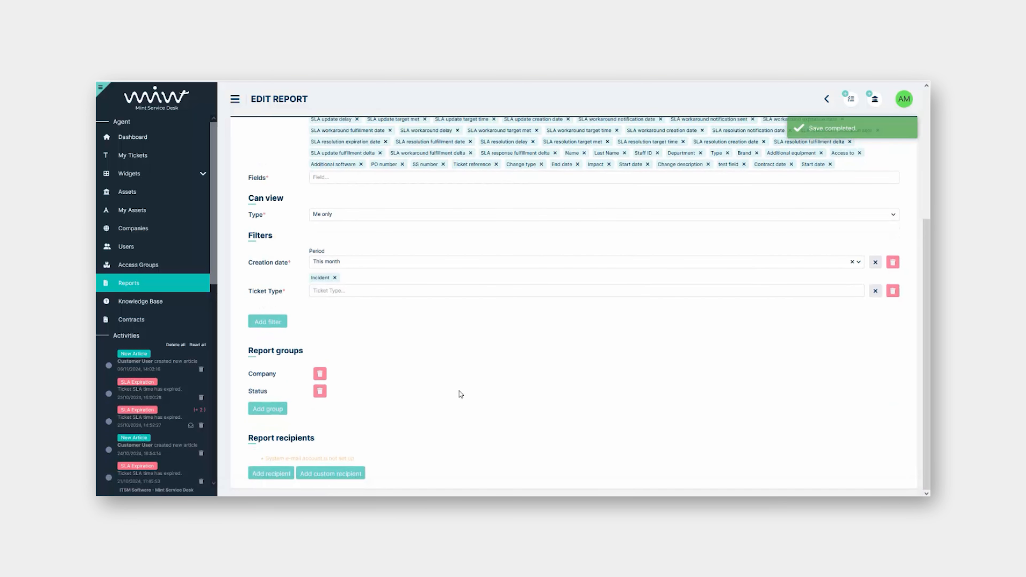
left_click(180, 287)
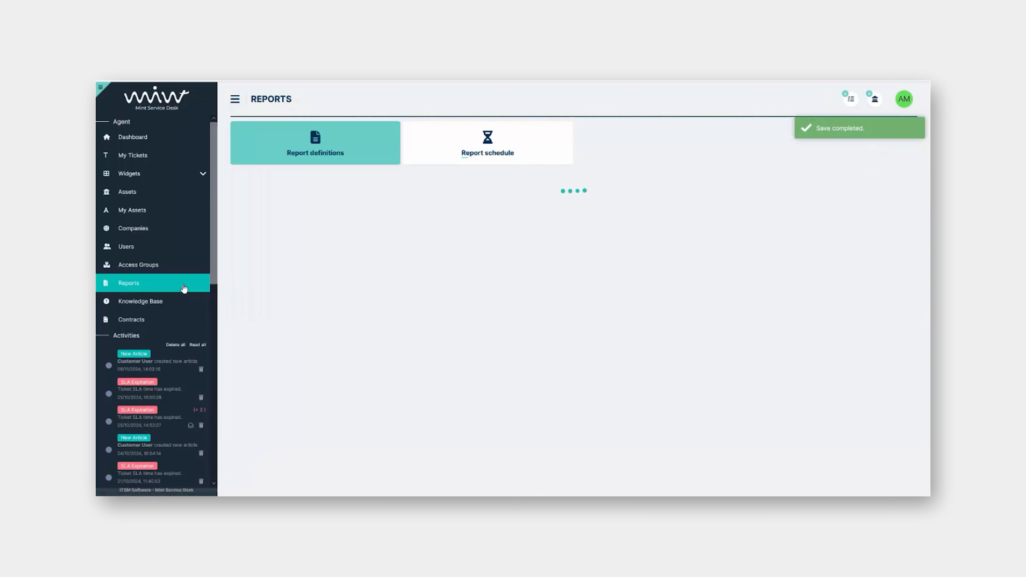
left_click(302, 227)
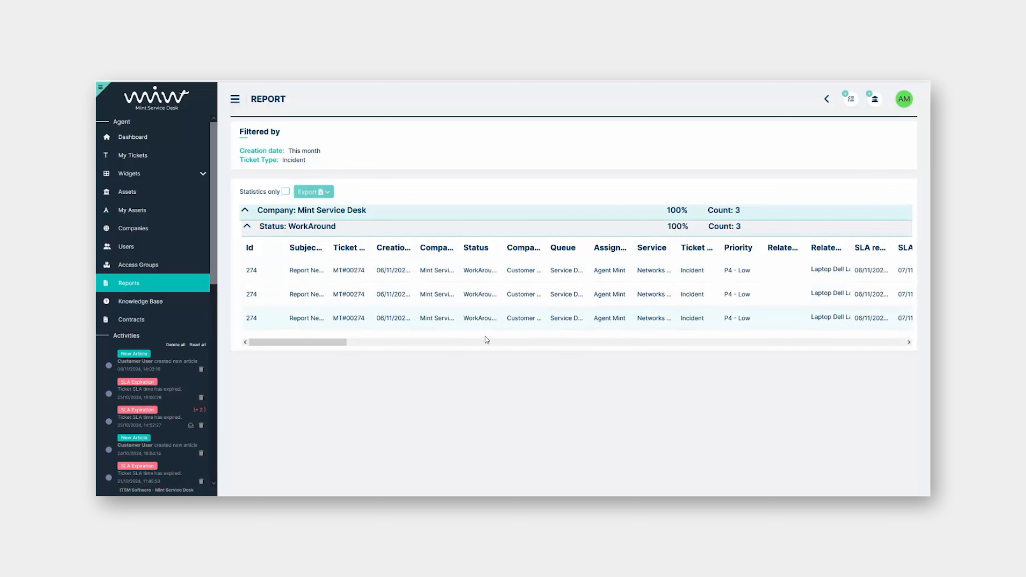
left_click(323, 194)
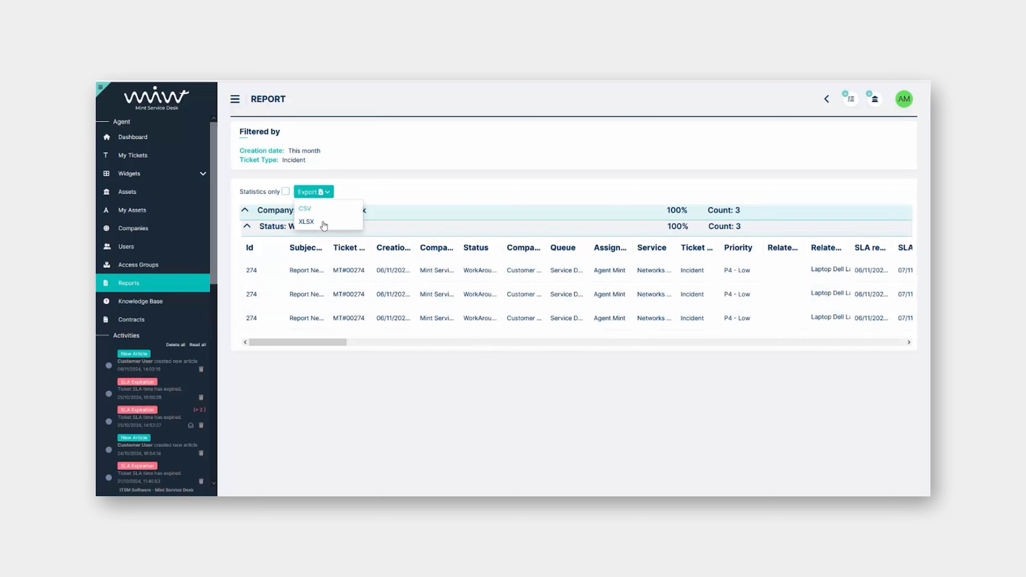
left_click(406, 196)
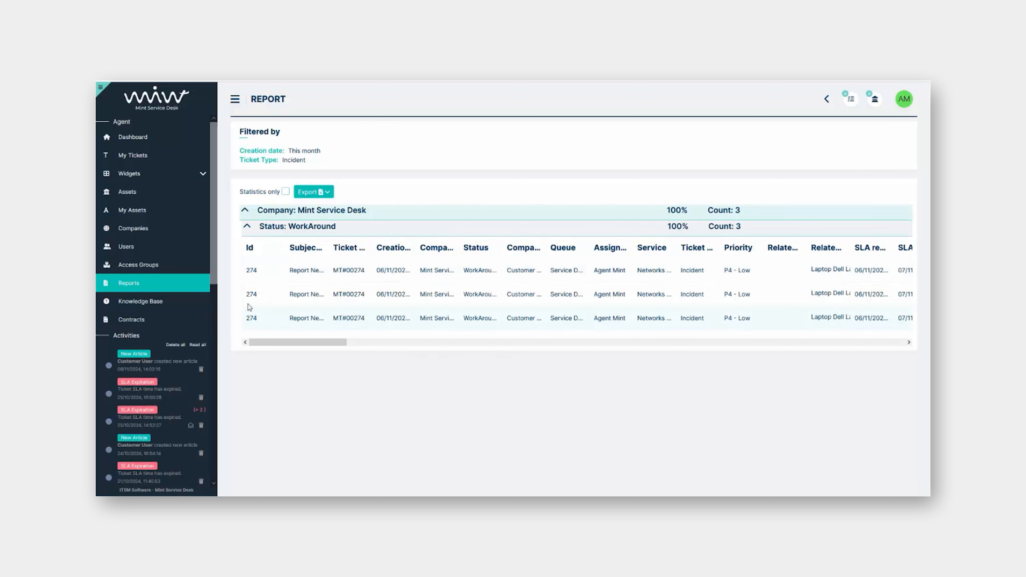
left_click(161, 285)
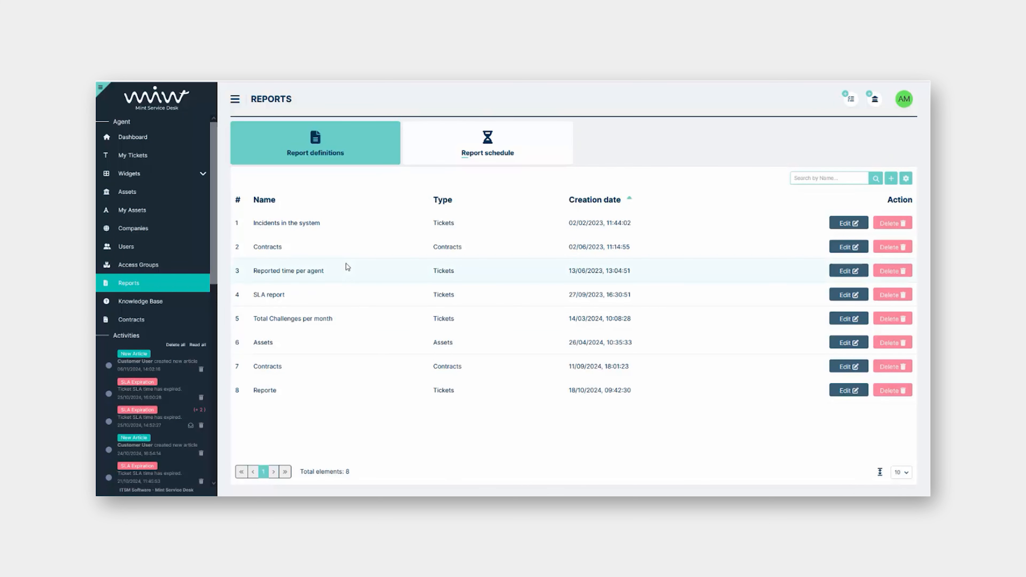
left_click(266, 248)
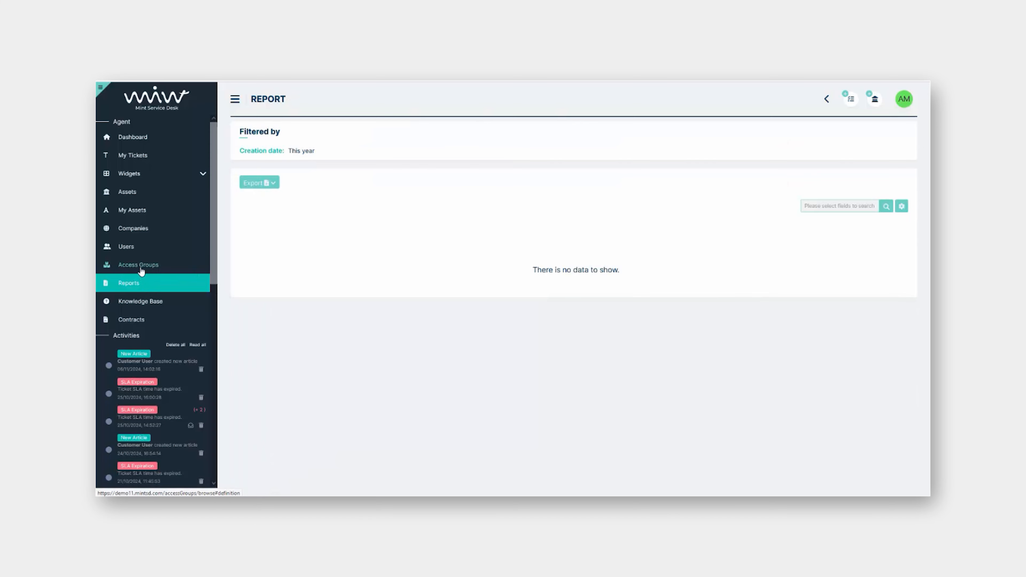
left_click(143, 322)
left_click(138, 287)
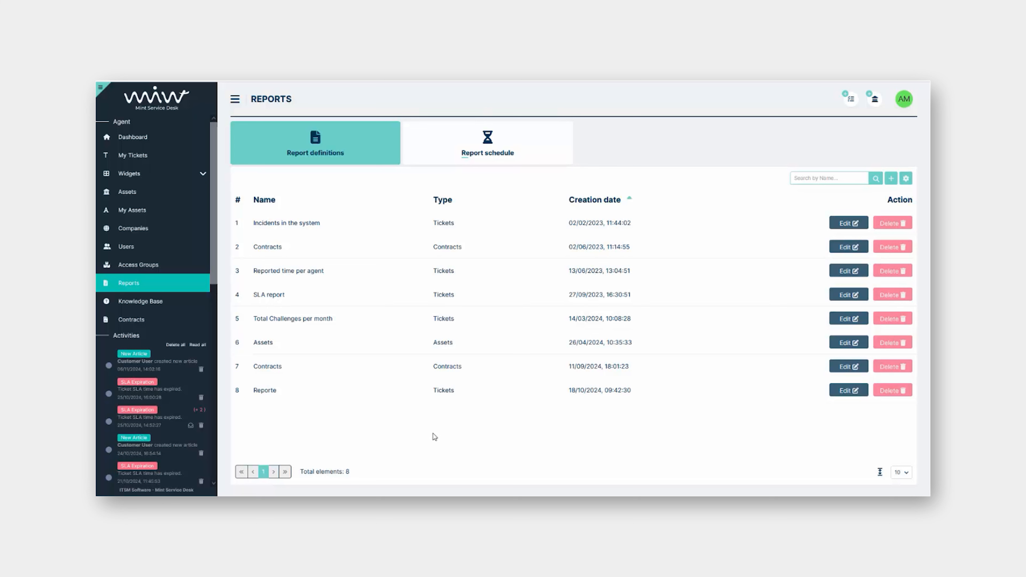
left_click(273, 371)
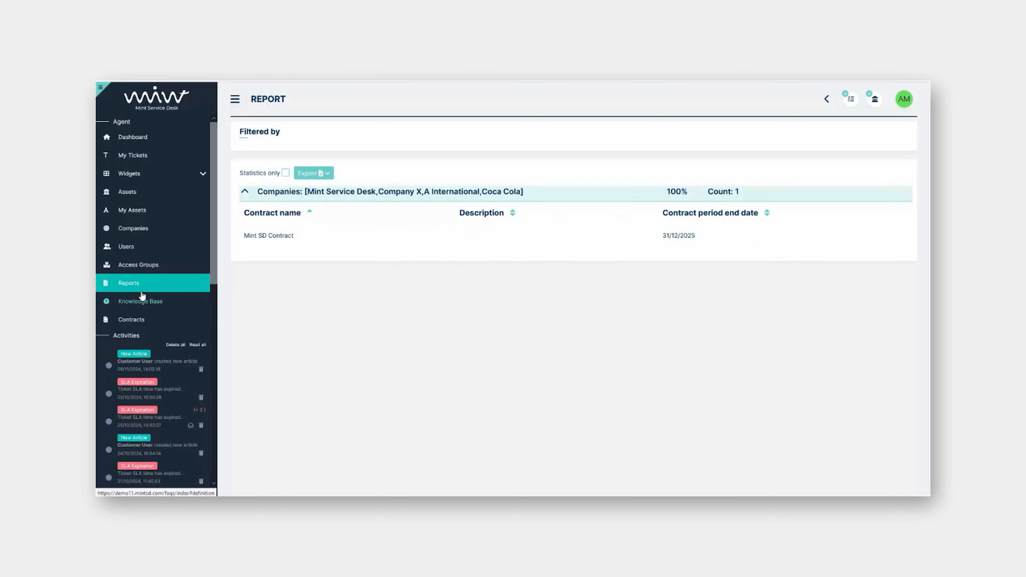
left_click(129, 285)
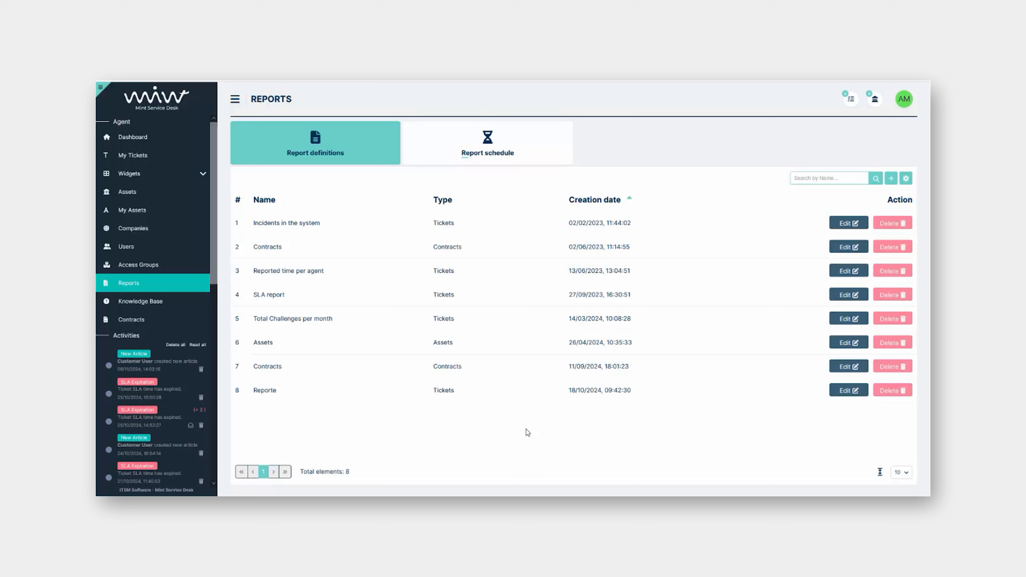
Return to the Dashboard and sign out through the AM account menu
left_click(159, 139)
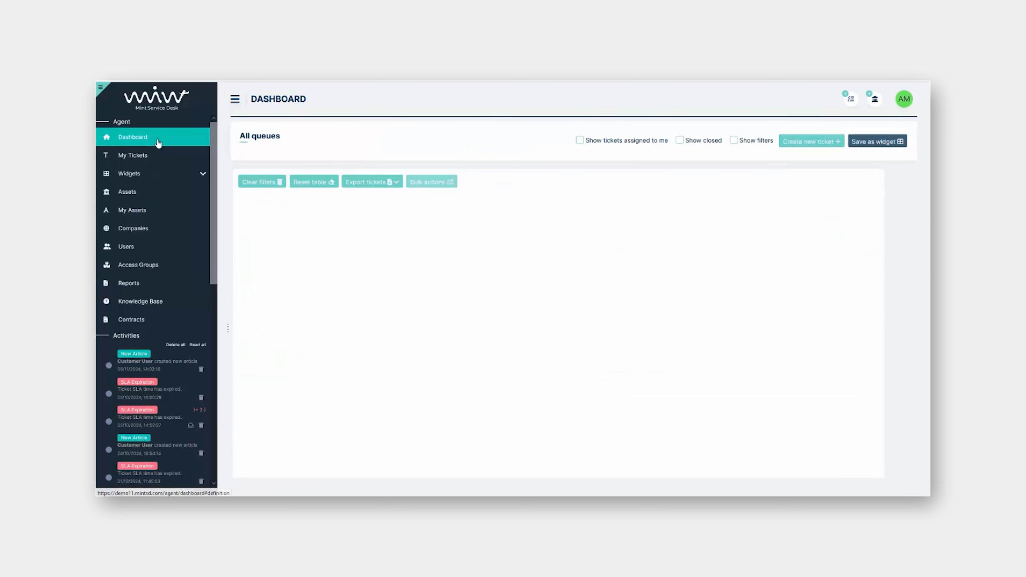
left_click(904, 99)
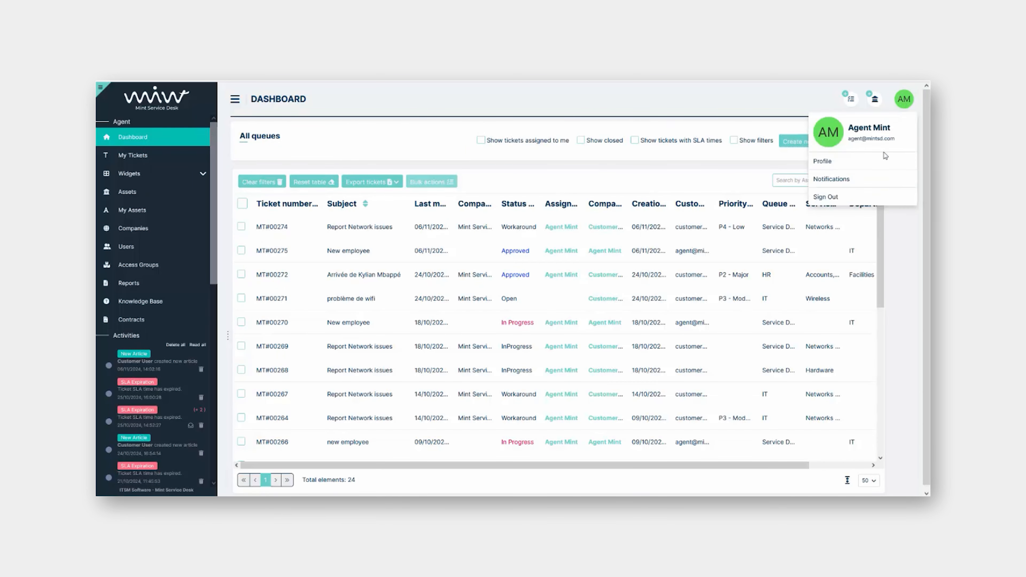
left_click(847, 349)
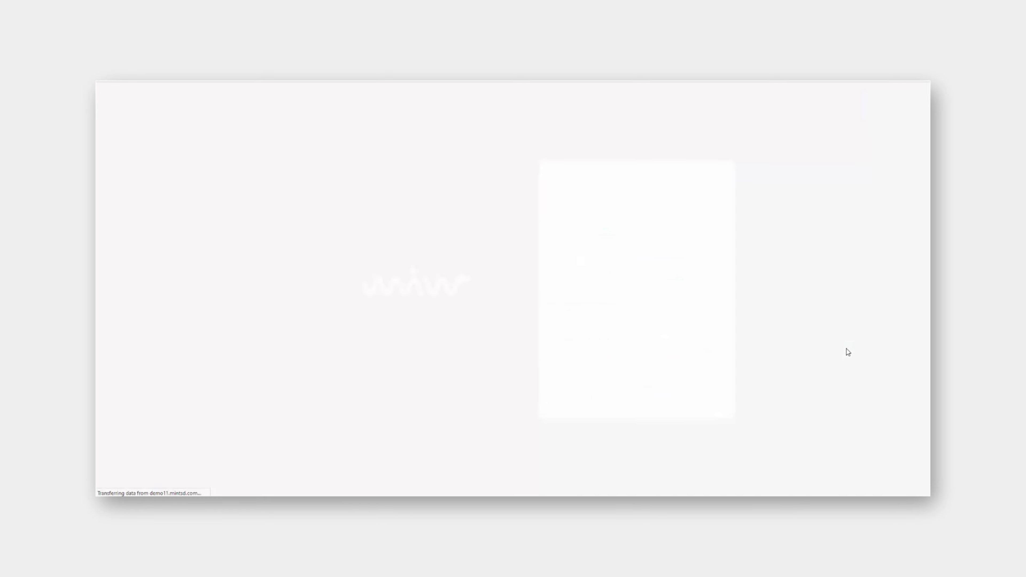